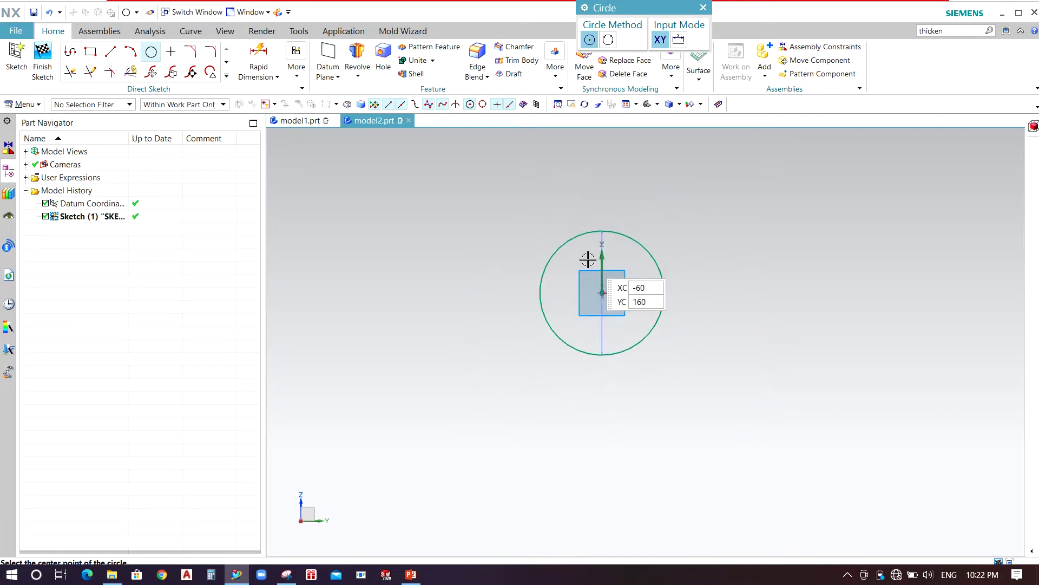
- Draw two lines from the circle's center to beyond its upper edge, about 480 long to the upper right and 510 to the upper left
{"action": "key", "text": "Escape"}
{"action": "scroll", "coordinate": [615, 272], "scroll_direction": "up", "scroll_amount": 5}
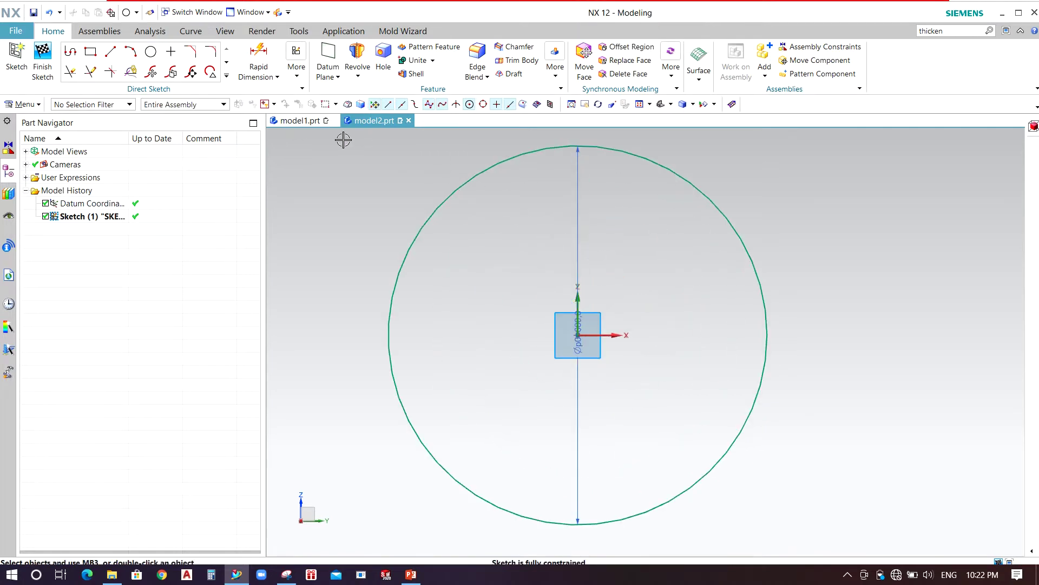
{"action": "scroll", "coordinate": [497, 262], "scroll_direction": "down", "scroll_amount": 3}
{"action": "key", "text": "l"}
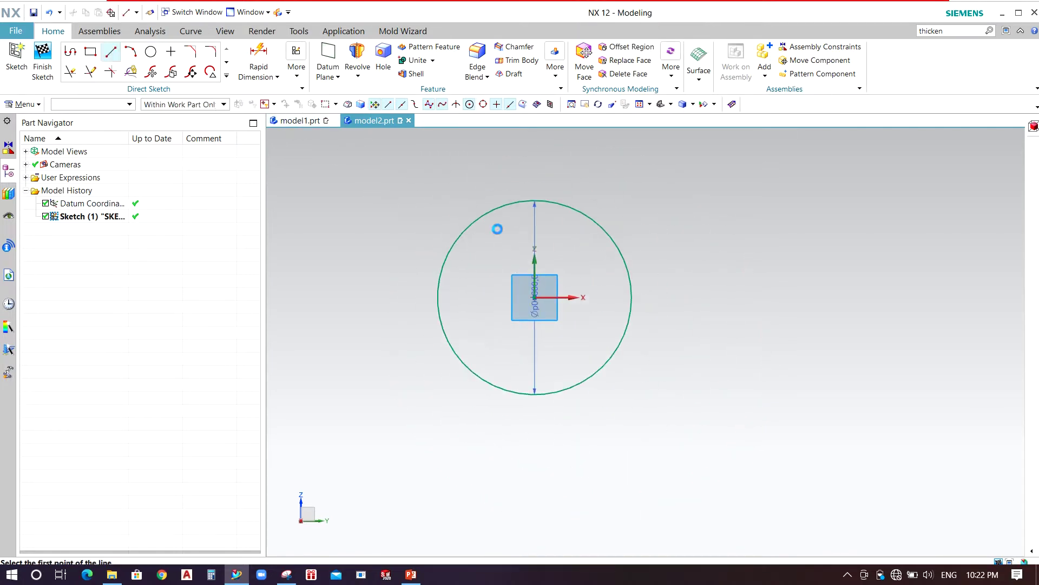
{"action": "left_click", "coordinate": [535, 297]}
{"action": "left_click", "coordinate": [657, 201]}
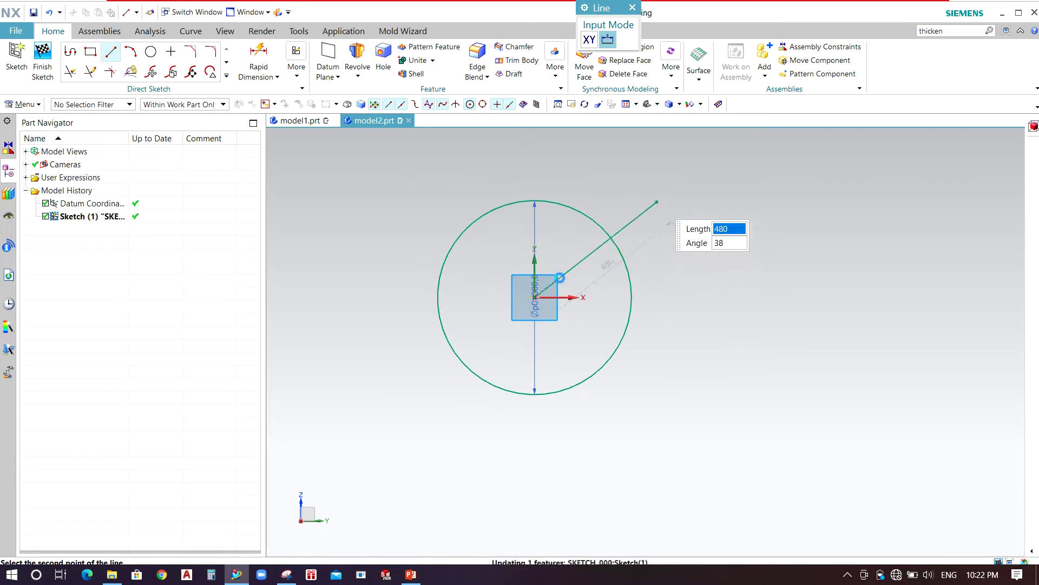
{"action": "left_click", "coordinate": [407, 194]}
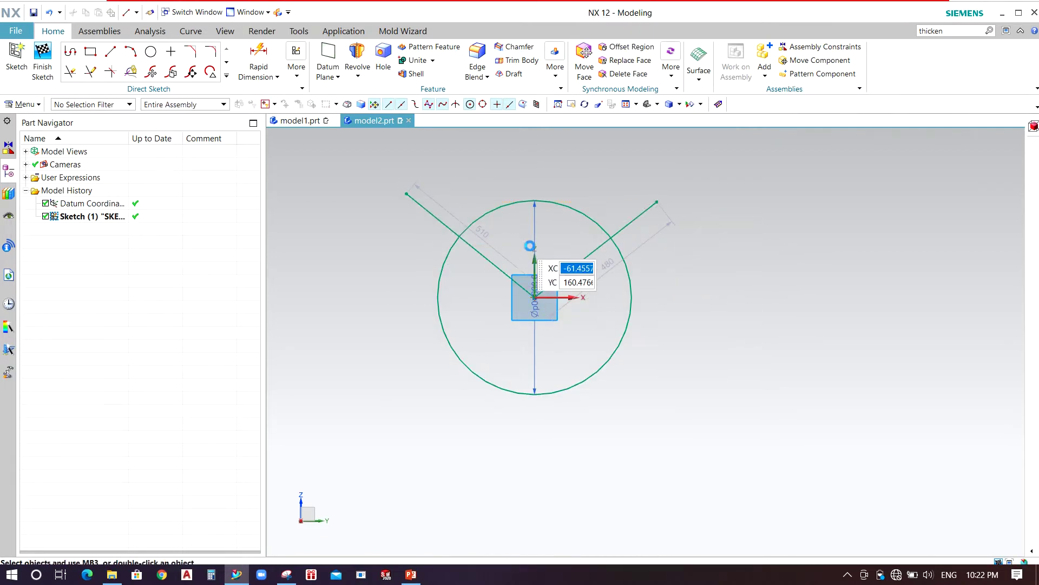
{"action": "key", "text": "Escape"}
- Examine the reference sketch in model1.prt from different angles and return to model2.prt
{"action": "key", "text": "ctrl+Tab"}
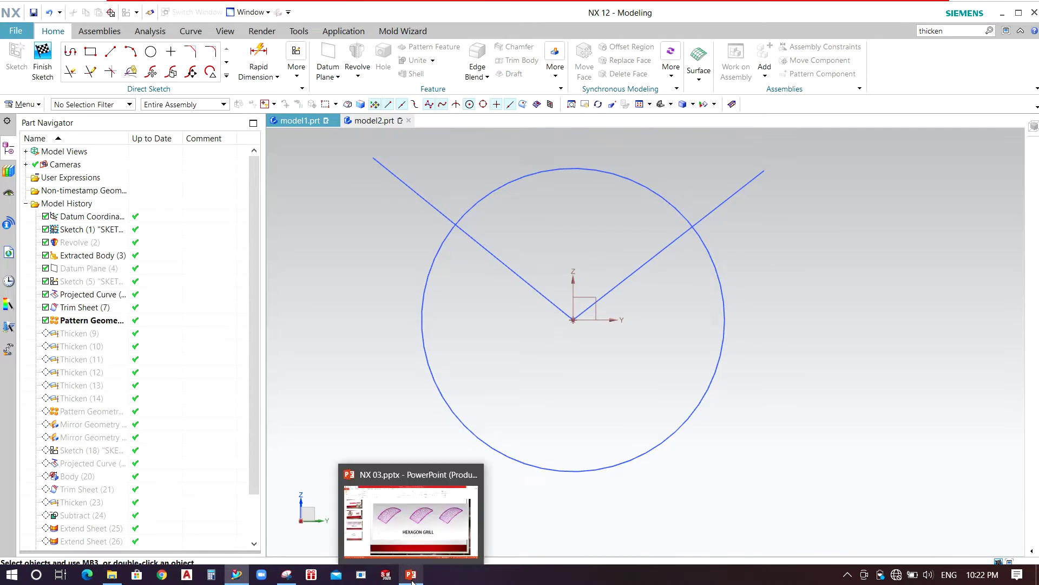
{"action": "middle_click_drag", "start_coordinate": [414, 227], "coordinate": [289, 161]}
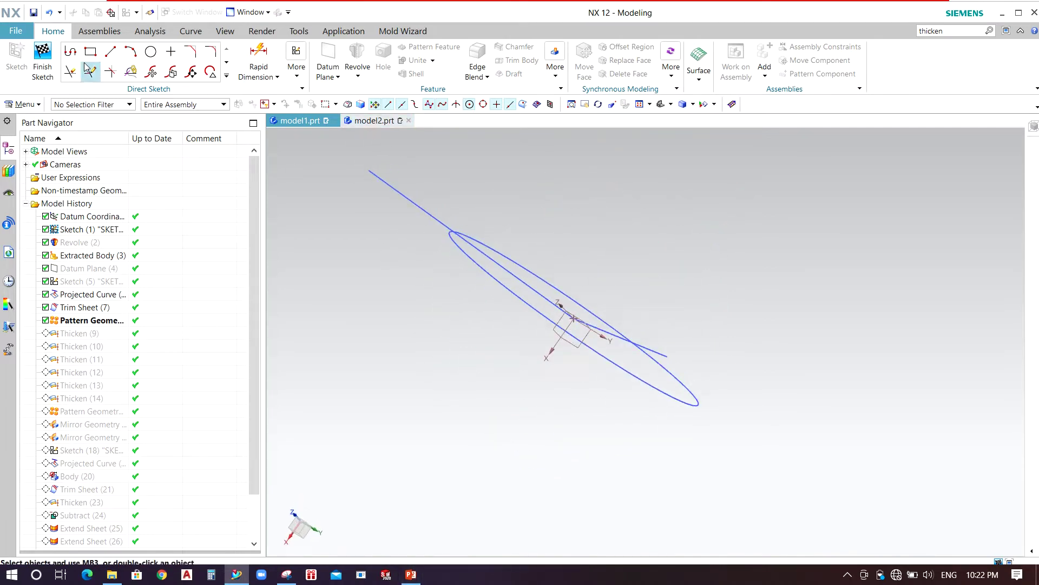
{"action": "mouse_move", "coordinate": [440, 220]}
{"action": "middle_mouse_down"}
{"action": "mouse_move", "coordinate": [464, 260]}
{"action": "mouse_move", "coordinate": [366, 158]}
{"action": "middle_mouse_up"}
{"action": "left_click", "coordinate": [358, 121]}
- Reopen the circle and line sketch in model2.prt for editing
{"action": "mouse_move", "coordinate": [478, 197]}
{"action": "middle_mouse_down"}
{"action": "mouse_move", "coordinate": [457, 186]}
{"action": "mouse_move", "coordinate": [443, 241]}
{"action": "mouse_move", "coordinate": [516, 220]}
{"action": "mouse_move", "coordinate": [499, 193]}
{"action": "middle_mouse_up"}
{"action": "double_click", "coordinate": [498, 193]}
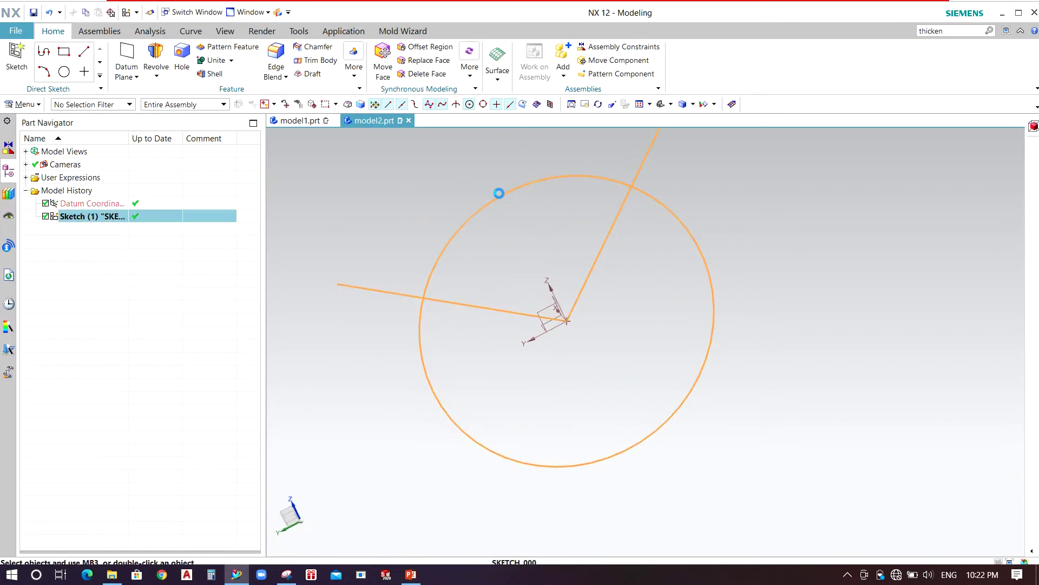
{"action": "scroll", "coordinate": [630, 350], "scroll_direction": "down", "scroll_amount": 2}
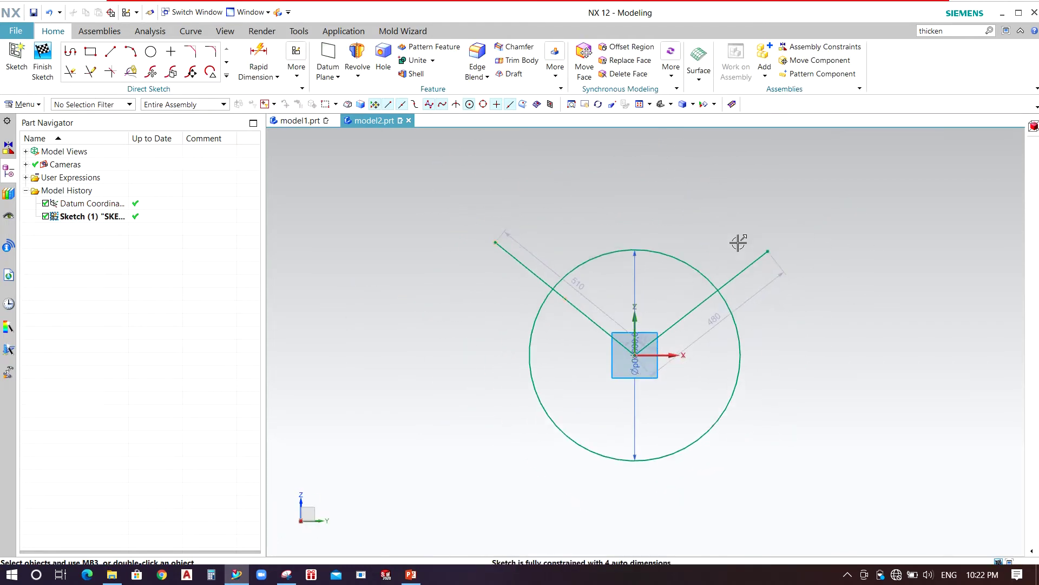
{"action": "scroll", "coordinate": [746, 240], "scroll_direction": "up", "scroll_amount": 2}
{"action": "scroll", "coordinate": [748, 289], "scroll_direction": "up", "scroll_amount": 2}
{"action": "key", "text": "t"}
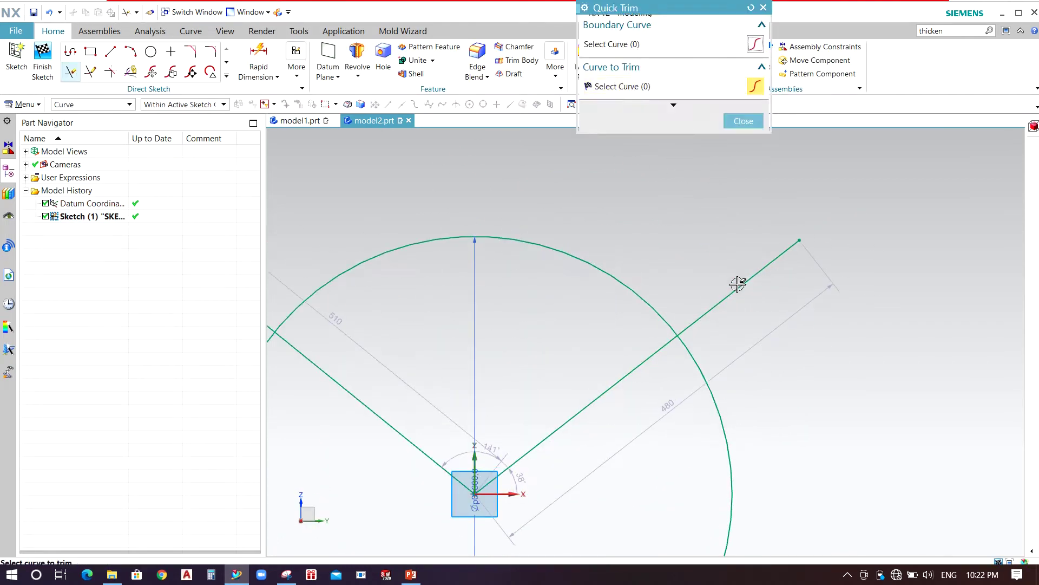
{"action": "scroll", "coordinate": [738, 283], "scroll_direction": "down", "scroll_amount": 3}
{"action": "key", "text": "Escape"}
- Convert both lines running from the circle's center to reference lines
{"action": "left_click", "coordinate": [735, 271]}
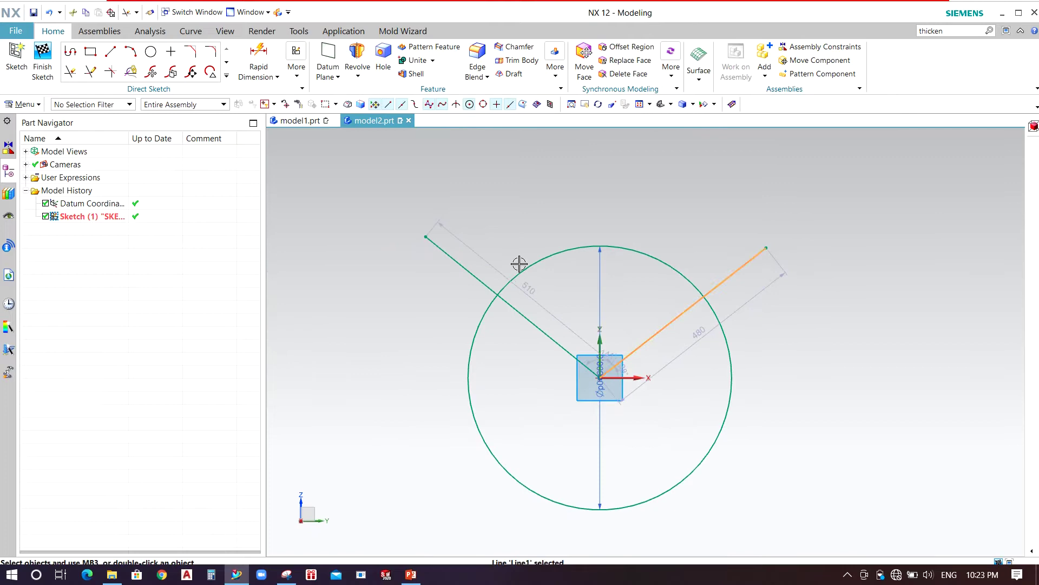
{"action": "left_click", "coordinate": [453, 261]}
{"action": "right_click", "coordinate": [450, 261]}
{"action": "left_click", "coordinate": [450, 260]}
{"action": "right_click", "coordinate": [450, 254]}
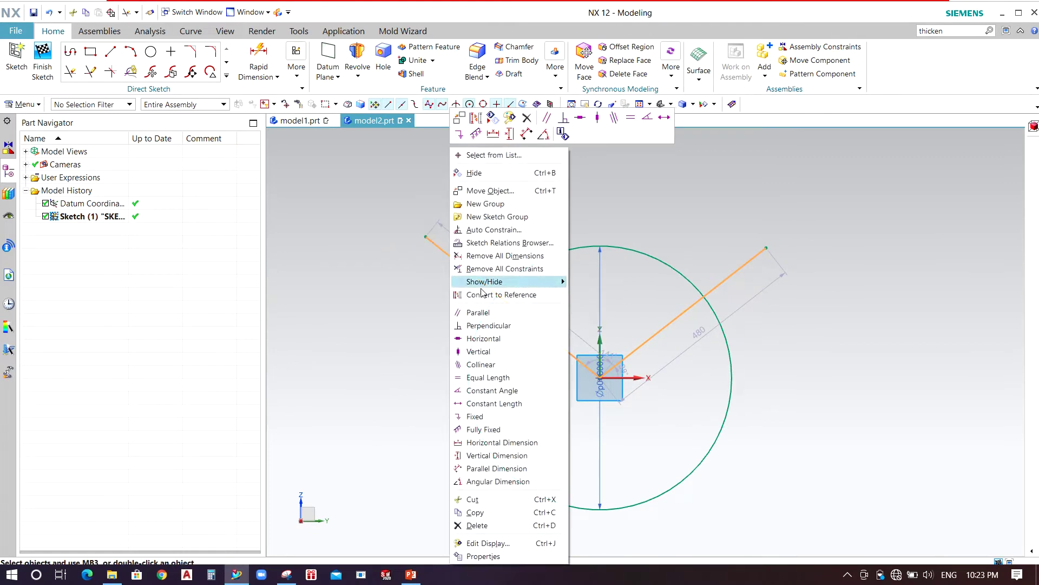
{"action": "left_click", "coordinate": [484, 294]}
- Try to convert the upper-left reference line back to an active curve
{"action": "scroll", "coordinate": [529, 292], "scroll_direction": "up", "scroll_amount": 2}
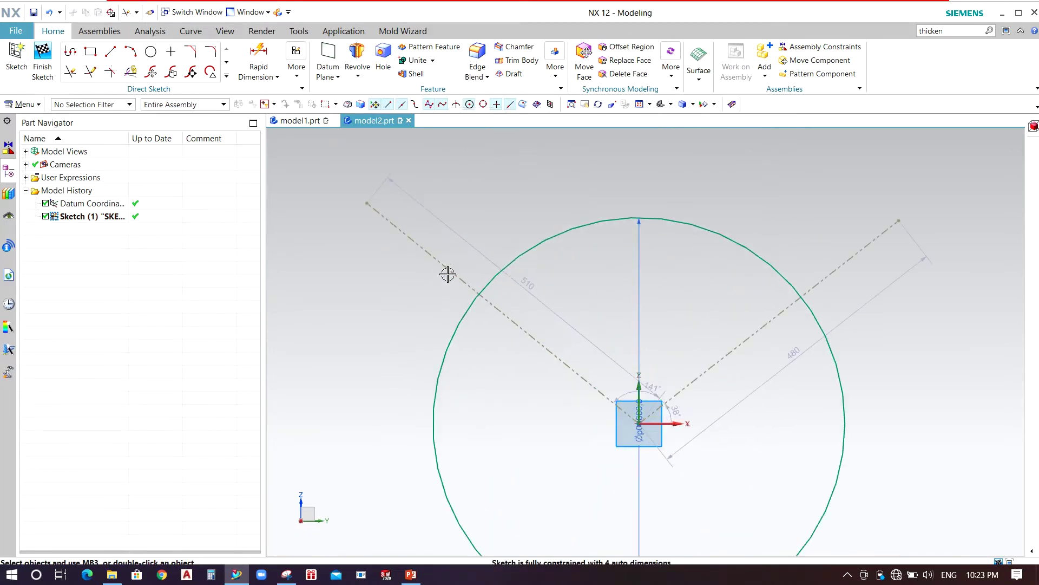
{"action": "left_click", "coordinate": [443, 262]}
{"action": "right_click", "coordinate": [445, 269]}
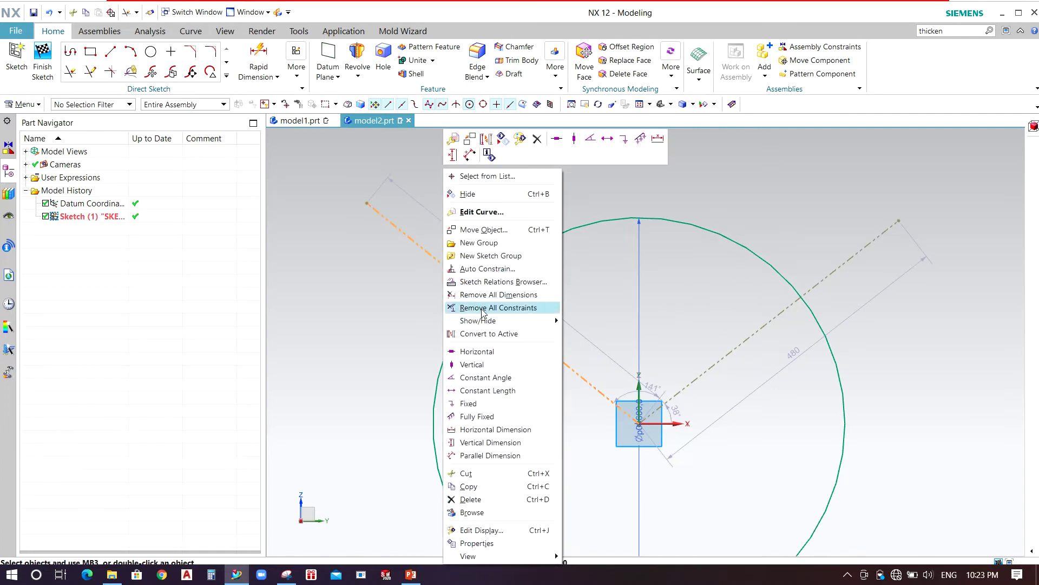
{"action": "left_click", "coordinate": [488, 333]}
- Trim away the circle's lower portion between the two reference lines and both line ends extending beyond the remaining arc
{"action": "scroll", "coordinate": [492, 262], "scroll_direction": "down", "scroll_amount": 4}
{"action": "scroll", "coordinate": [614, 279], "scroll_direction": "up", "scroll_amount": 2}
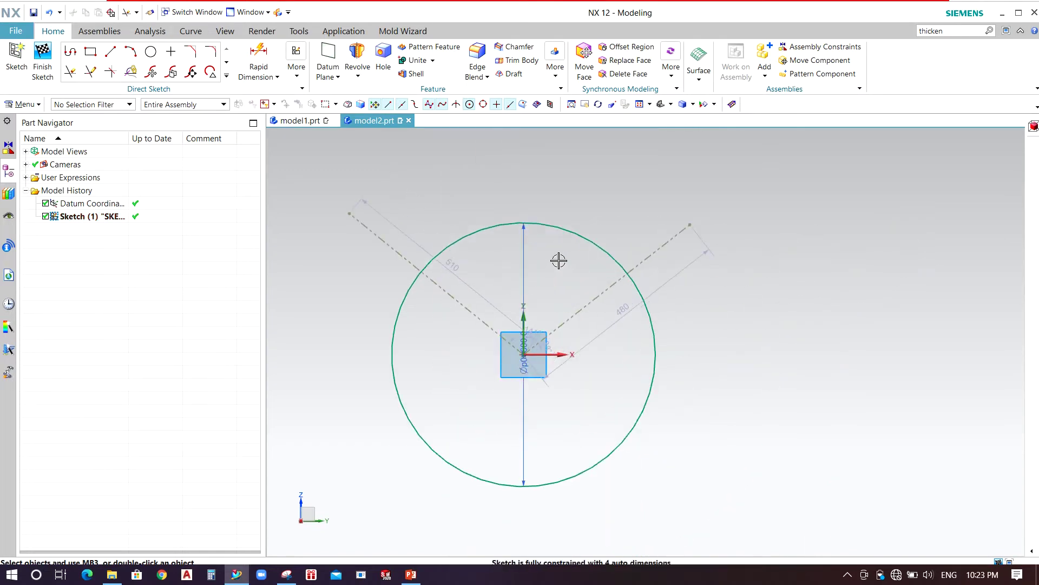
{"action": "key", "text": "t"}
{"action": "left_click", "coordinate": [656, 364]}
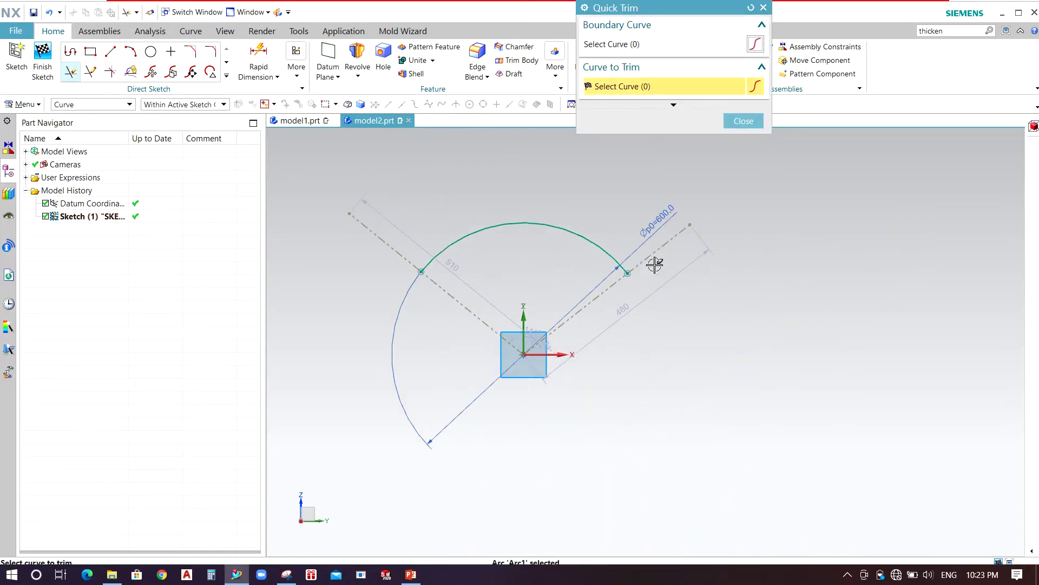
{"action": "left_click", "coordinate": [651, 254]}
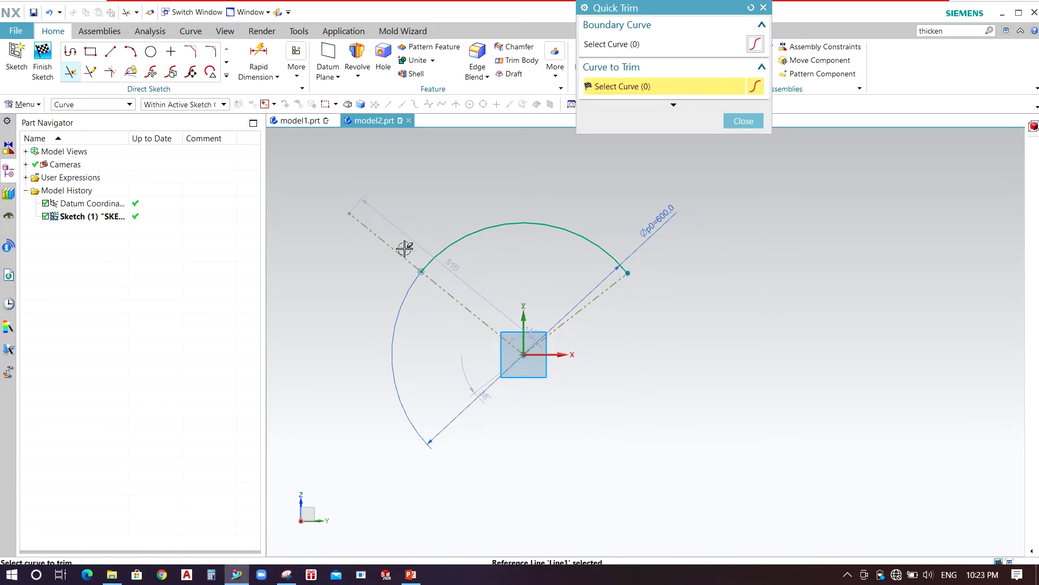
{"action": "left_click", "coordinate": [406, 250]}
{"action": "key", "text": "Escape"}
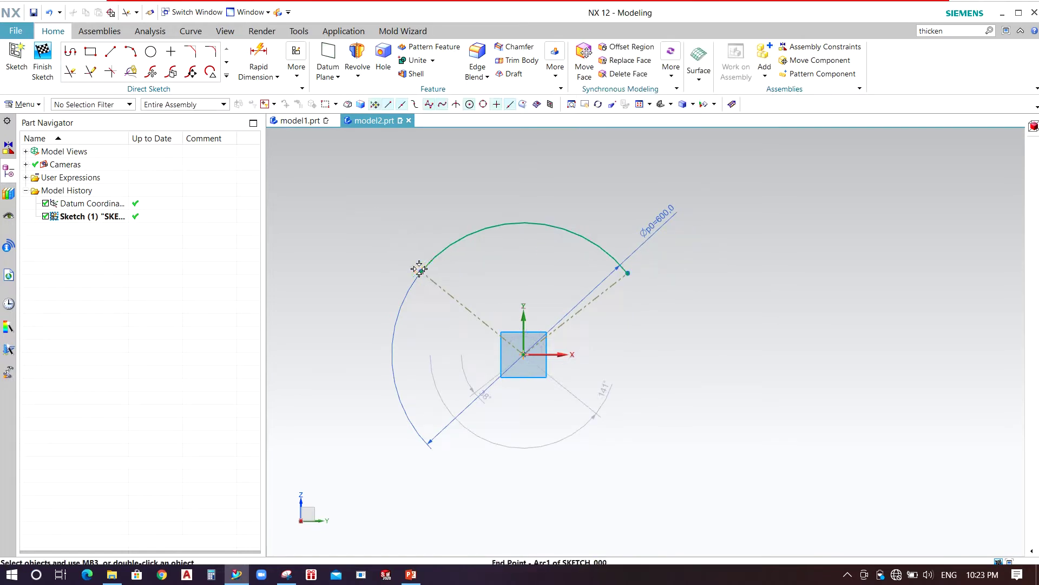
- Apply a Horizontal Alignment constraint between the two endpoints of the arc
{"action": "right_click", "coordinate": [626, 272]}
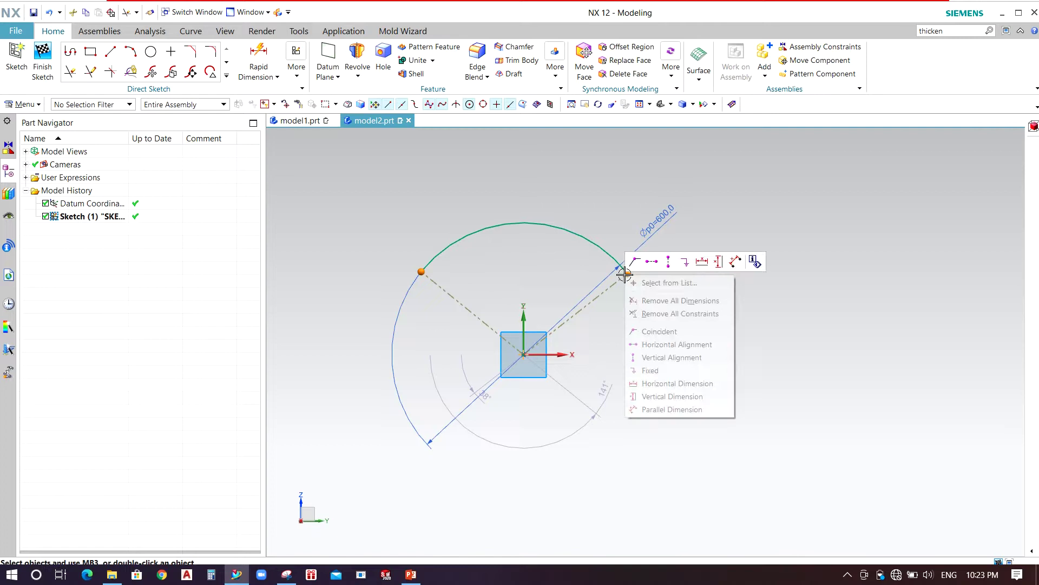
{"action": "left_click", "coordinate": [653, 263]}
{"action": "scroll", "coordinate": [539, 301], "scroll_direction": "up", "scroll_amount": 3}
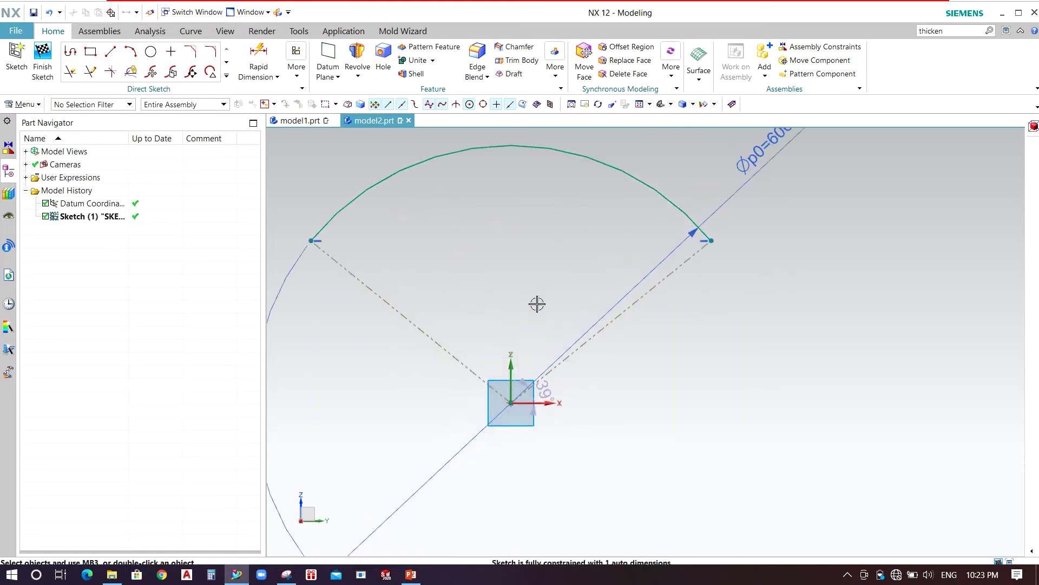
- Dimension the angle between the two reference lines as 60° and finish the sketch
{"action": "key", "text": "d"}
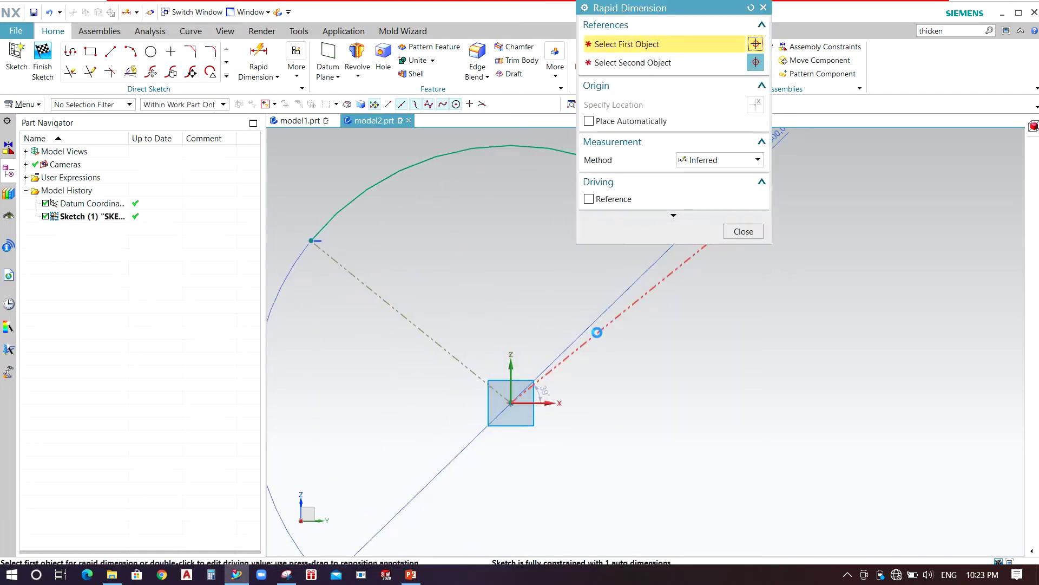
{"action": "left_click", "coordinate": [597, 332]}
{"action": "left_click", "coordinate": [427, 337]}
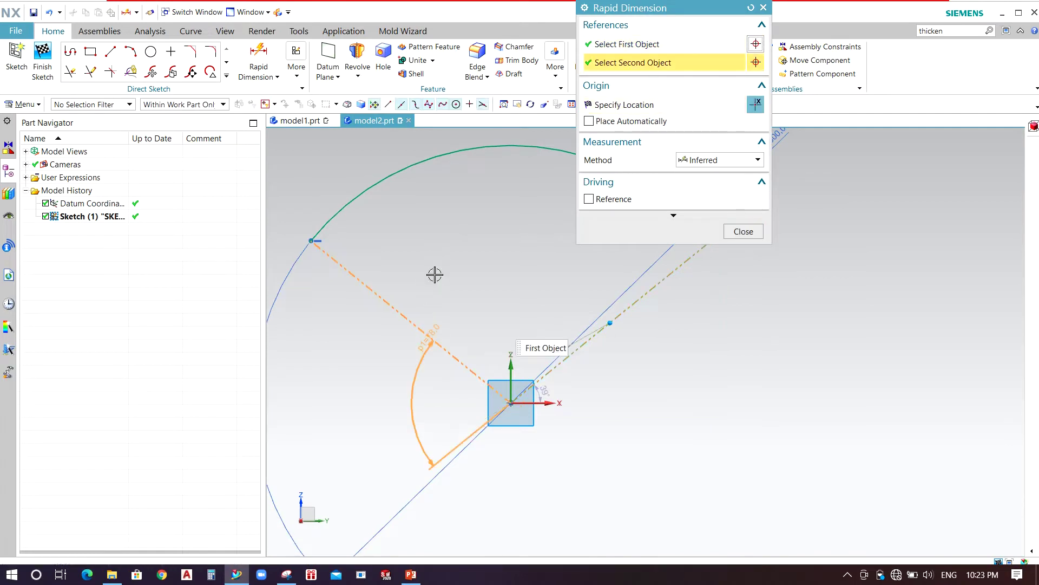
{"action": "left_click", "coordinate": [465, 262]}
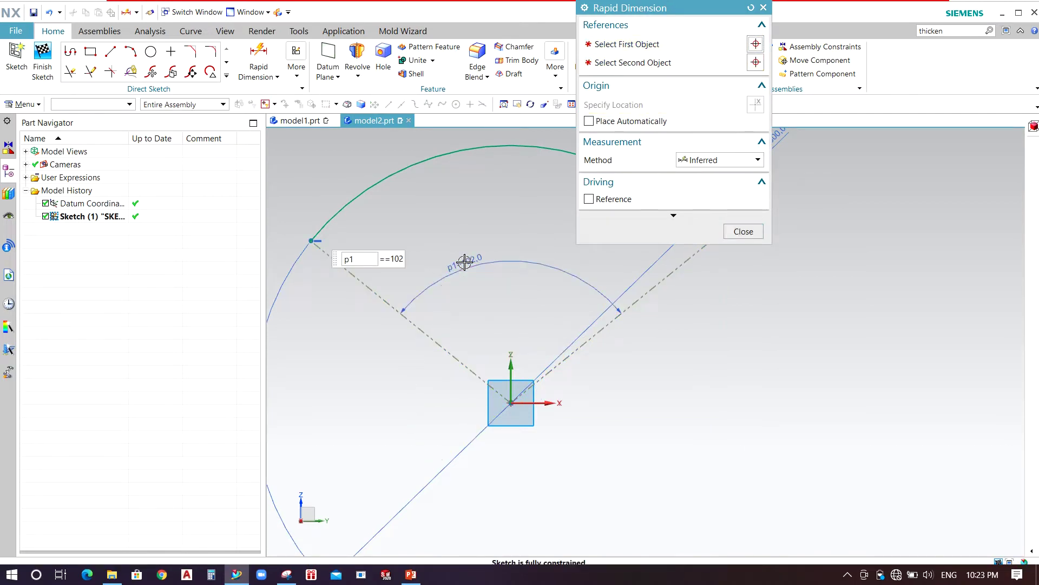
{"action": "type", "text": "60"}
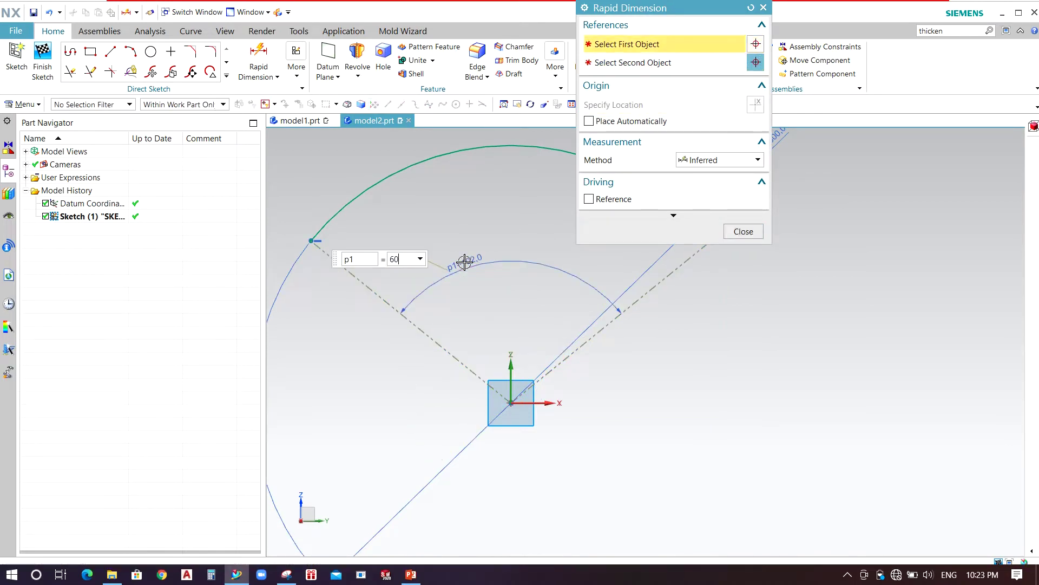
{"action": "key", "text": "Return"}
{"action": "key", "text": "Escape"}
{"action": "key", "text": "Escape"}
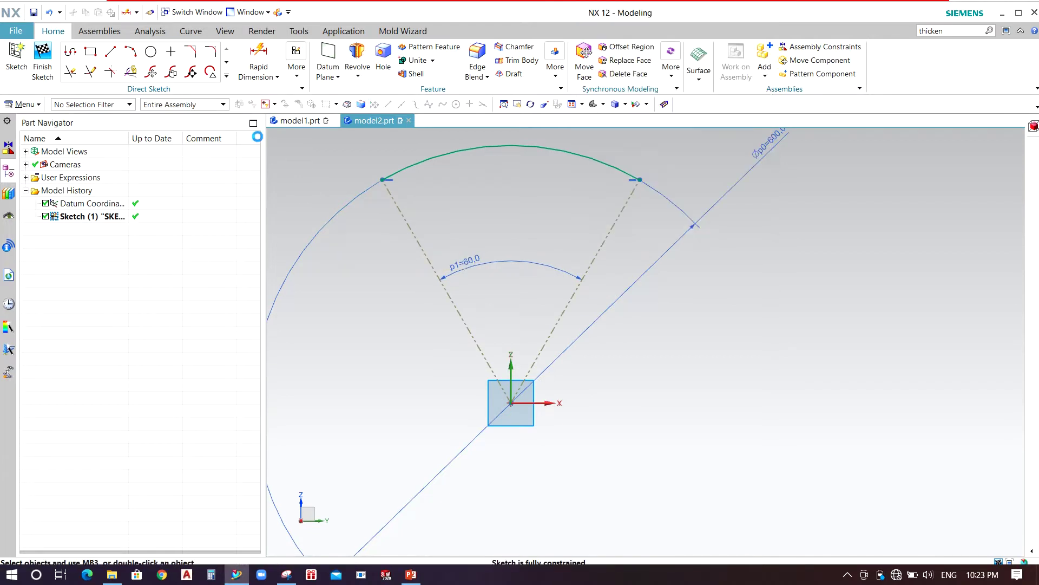
{"action": "left_click", "coordinate": [43, 61]}
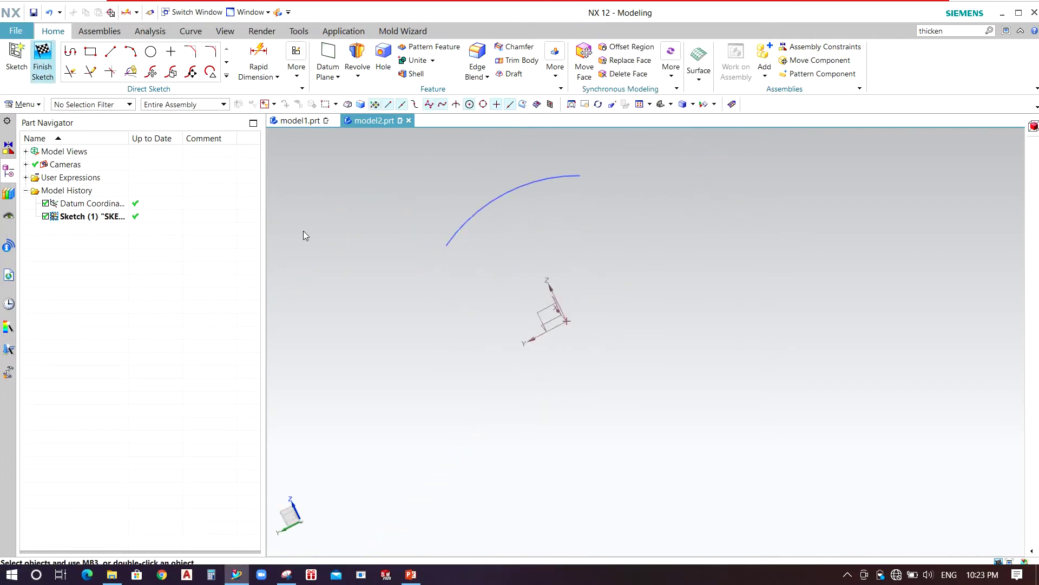
- Start a Revolve with the sketched arc as the section and the Y axis as the rotation vector
{"action": "middle_click_drag", "start_coordinate": [527, 241], "coordinate": [584, 314]}
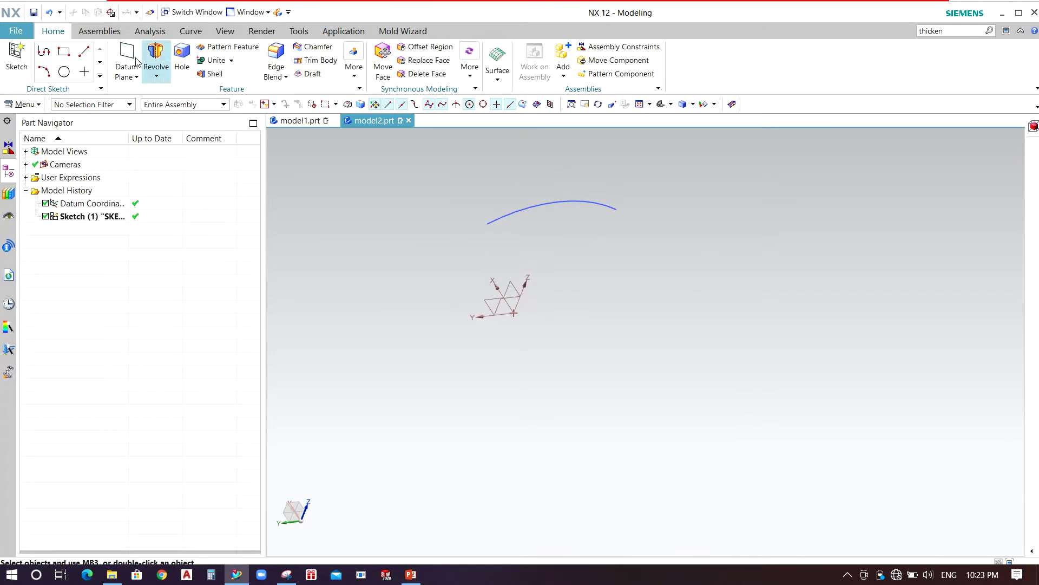
{"action": "left_click", "coordinate": [156, 52]}
{"action": "left_click", "coordinate": [505, 220]}
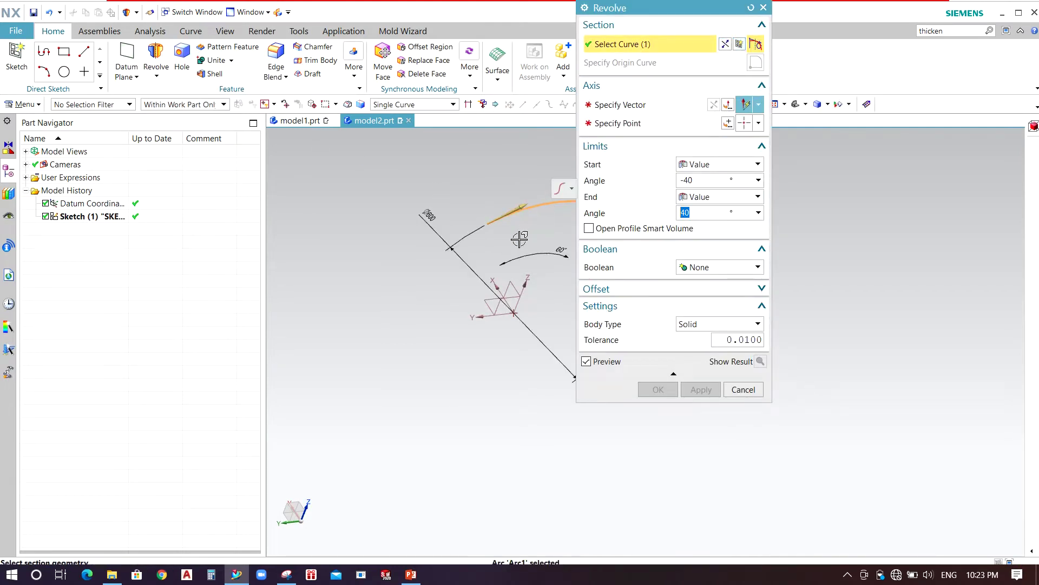
{"action": "left_click", "coordinate": [616, 107]}
{"action": "scroll", "coordinate": [354, 303], "scroll_direction": "down", "scroll_amount": 4}
{"action": "middle_click_drag", "start_coordinate": [464, 314], "coordinate": [454, 316]}
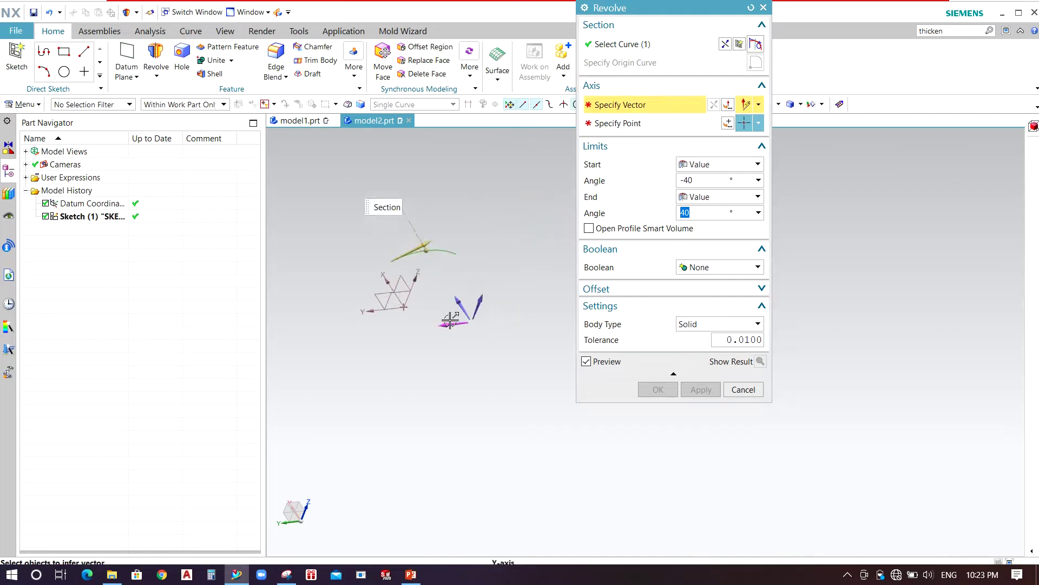
{"action": "left_click", "coordinate": [418, 314]}
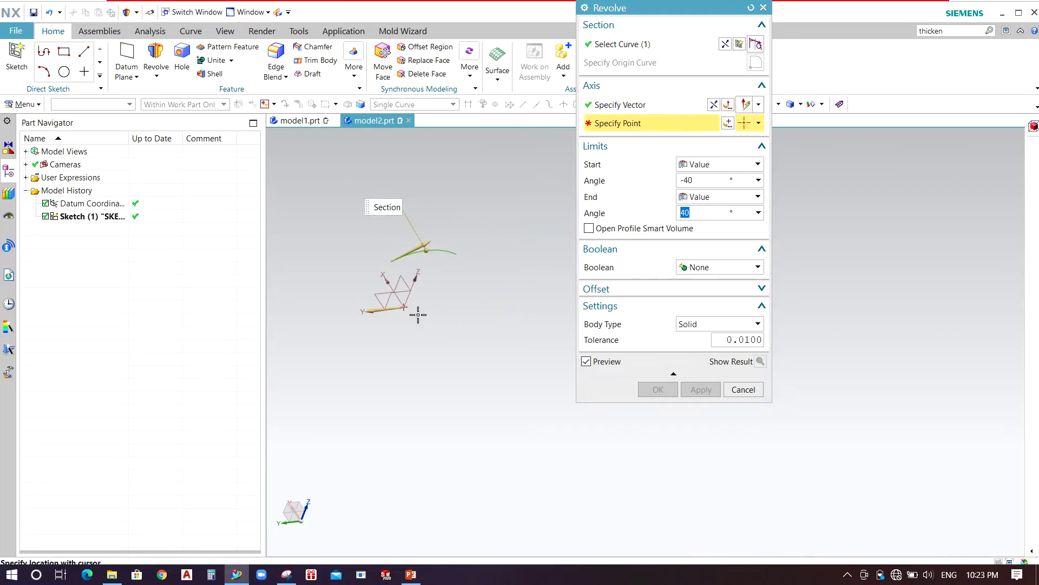
- Set the revolve axis point at the coordinate system origin
{"action": "left_click", "coordinate": [759, 123]}
{"action": "left_click", "coordinate": [742, 141]}
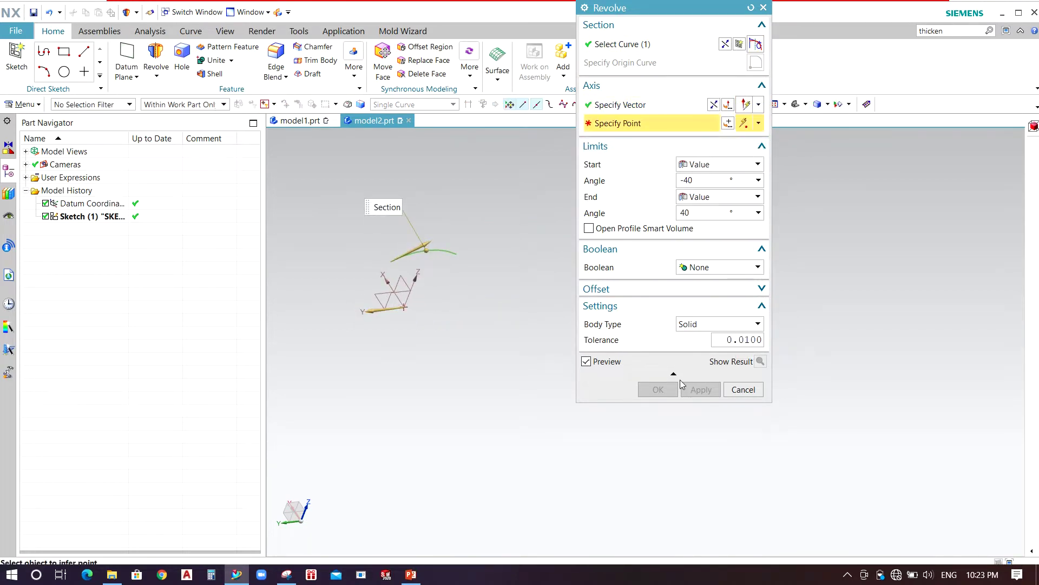
{"action": "left_click", "coordinate": [727, 124]}
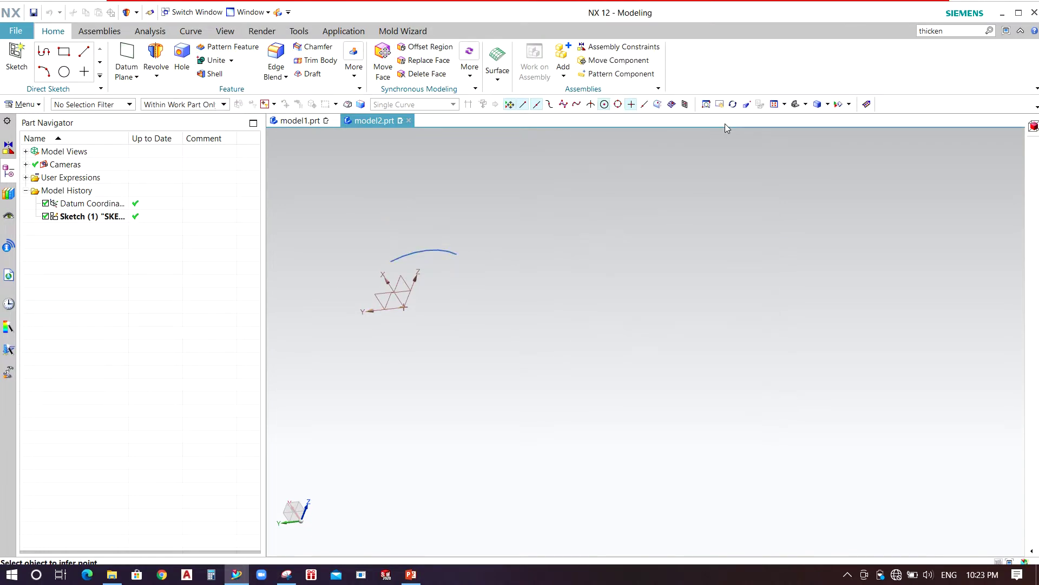
{"action": "left_click", "coordinate": [707, 233]}
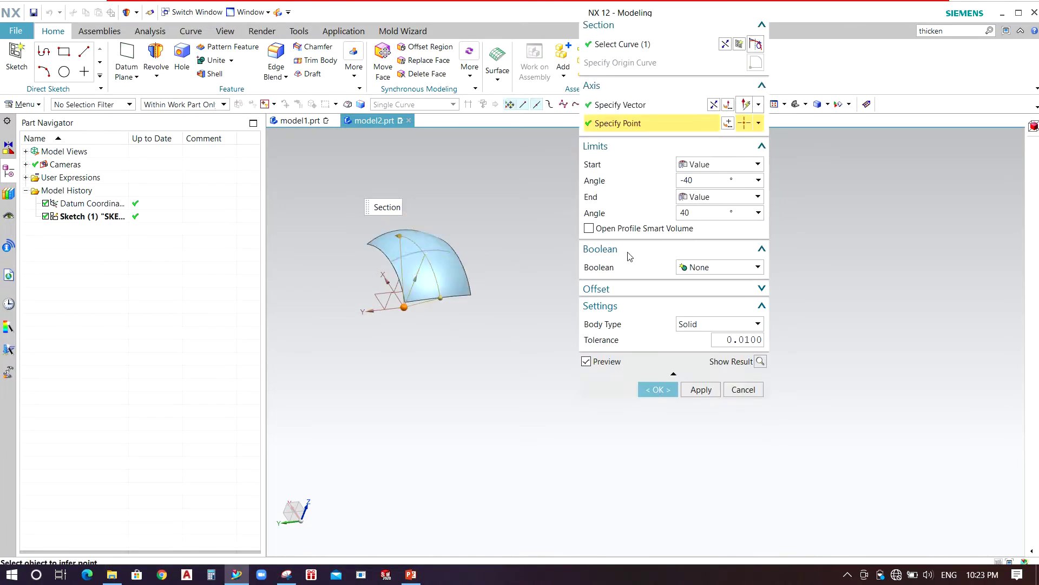
- Complete the Revolve of the arc with a start angle of -40° and an end angle of 40°
{"action": "middle_click_drag", "start_coordinate": [395, 268], "coordinate": [464, 269]}
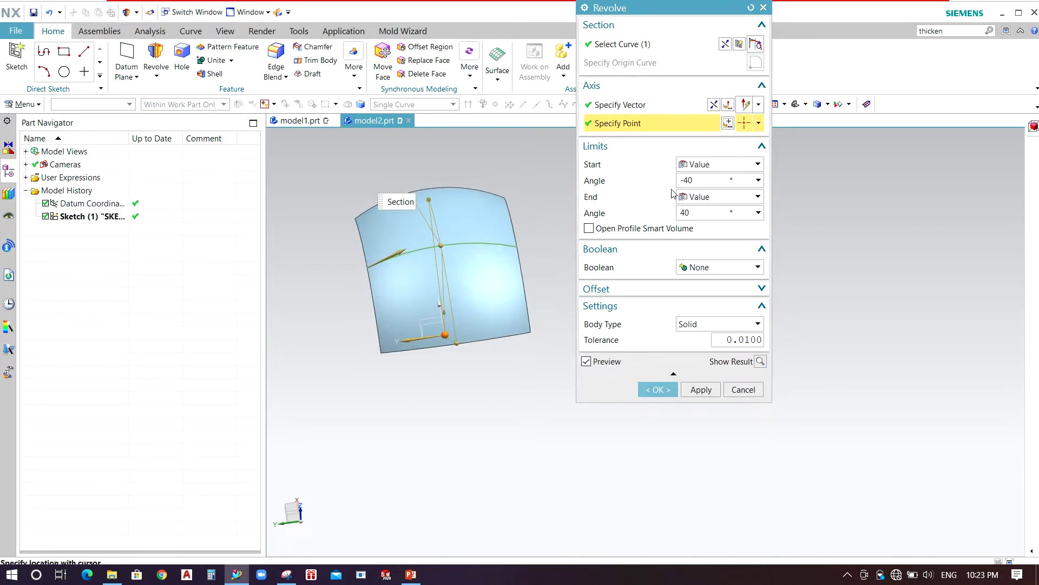
{"action": "left_click", "coordinate": [743, 198]}
{"action": "left_click", "coordinate": [725, 172]}
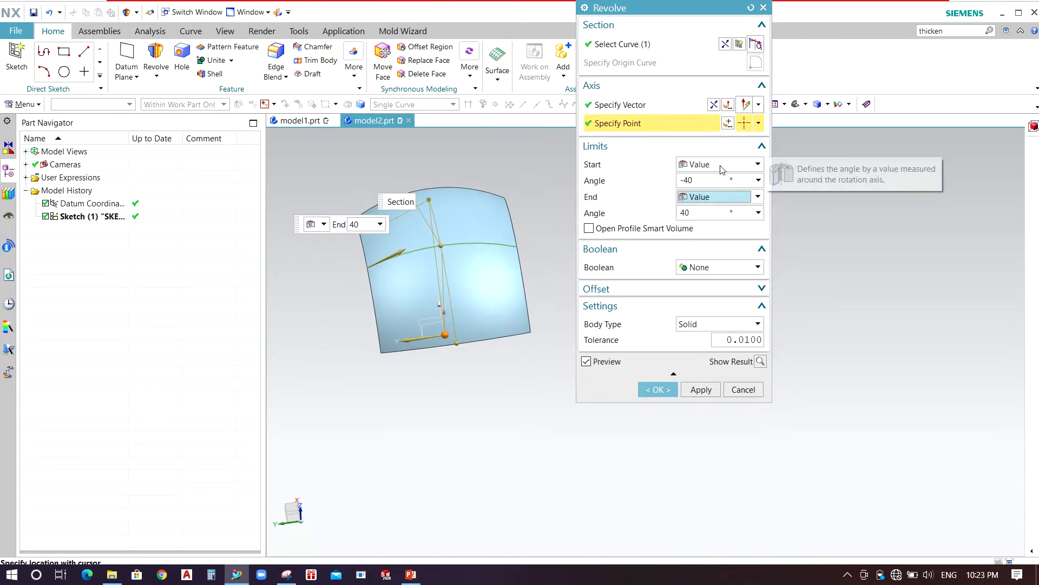
{"action": "left_click", "coordinate": [720, 169]}
{"action": "left_click", "coordinate": [718, 177]}
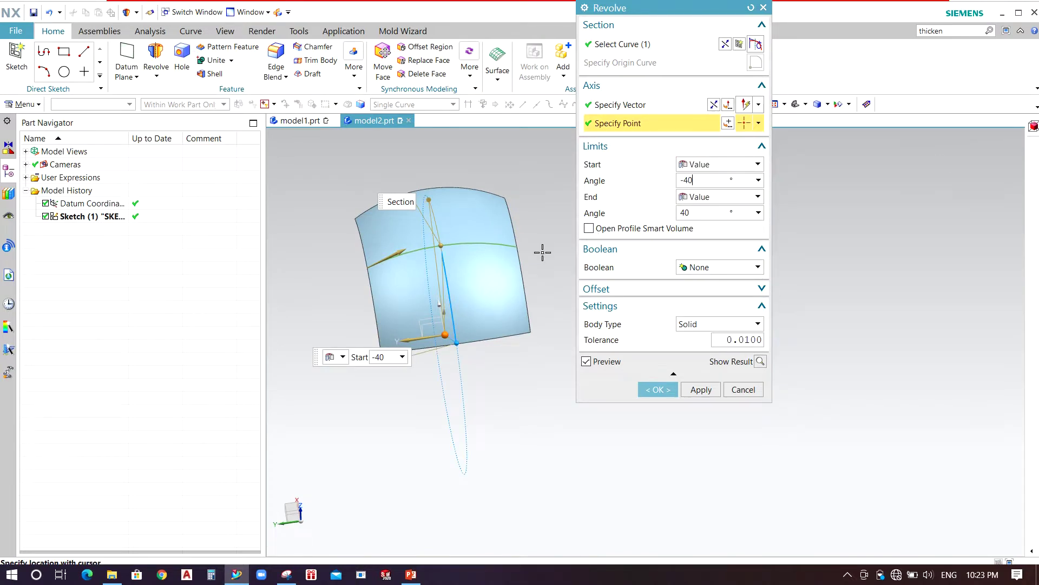
{"action": "middle_click_drag", "start_coordinate": [542, 252], "coordinate": [650, 201]}
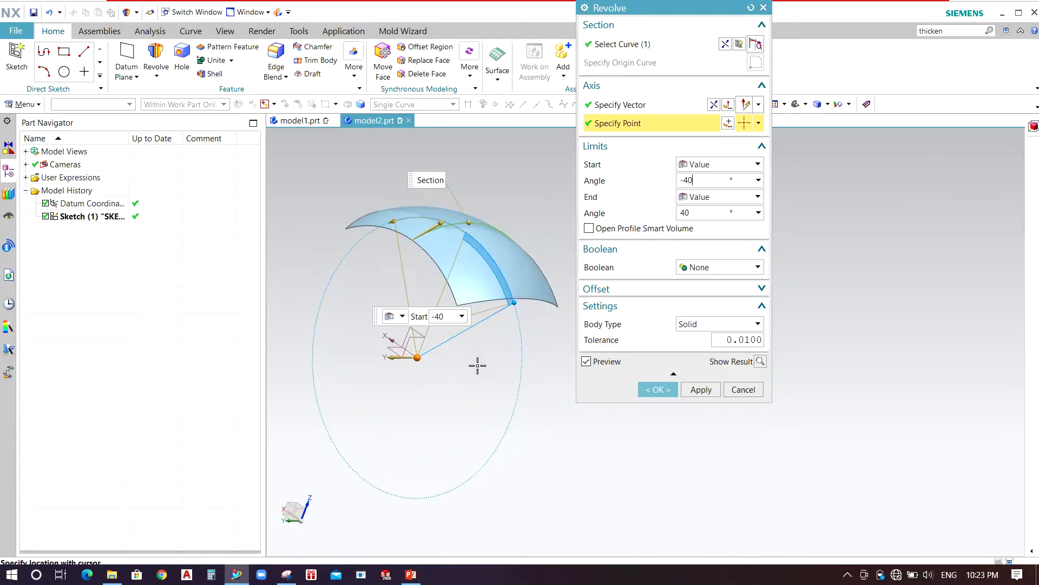
{"action": "left_click", "coordinate": [660, 390]}
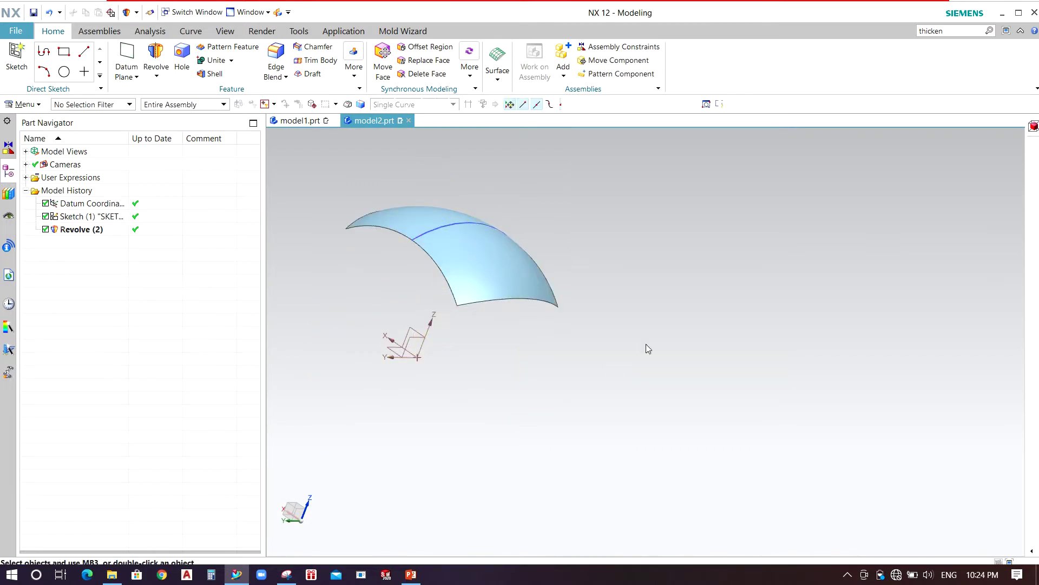
- Create a Tangent datum plane on the revolved face, using the XY plane of the datum coordinate system as reference
{"action": "middle_click_drag", "start_coordinate": [617, 255], "coordinate": [488, 254]}
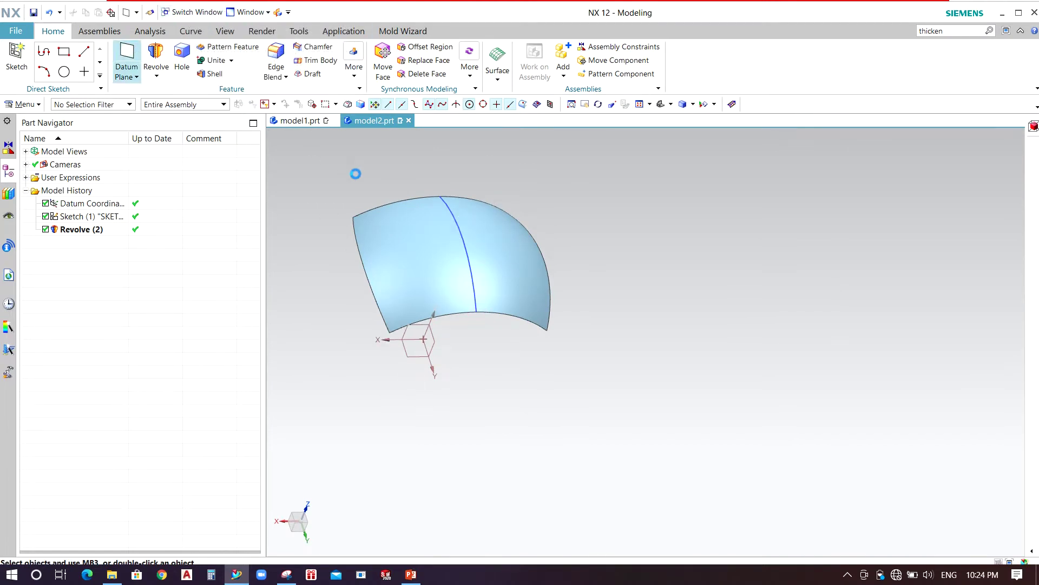
{"action": "left_click", "coordinate": [650, 29]}
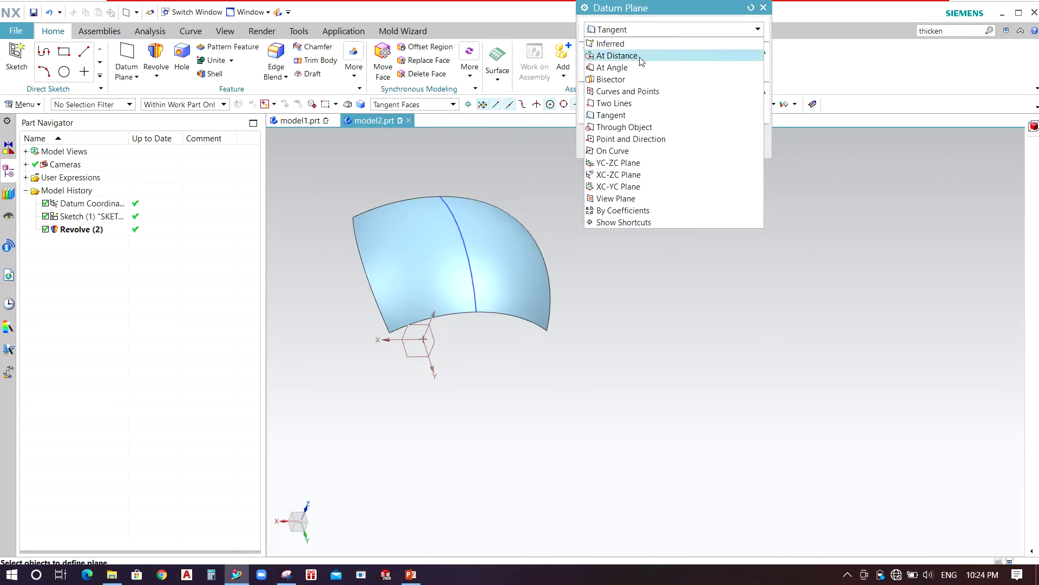
{"action": "left_click", "coordinate": [626, 115]}
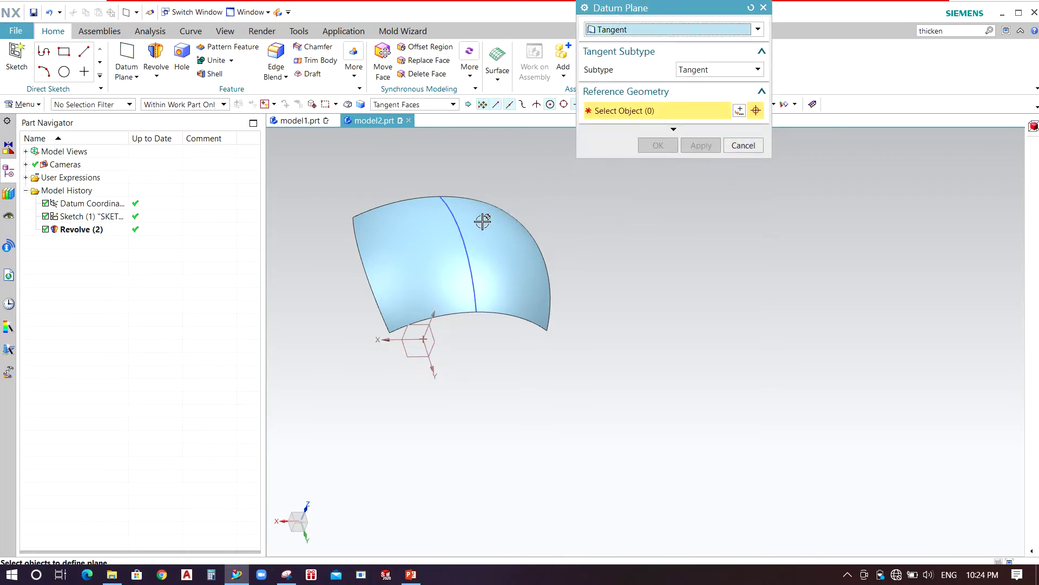
{"action": "left_click", "coordinate": [478, 239]}
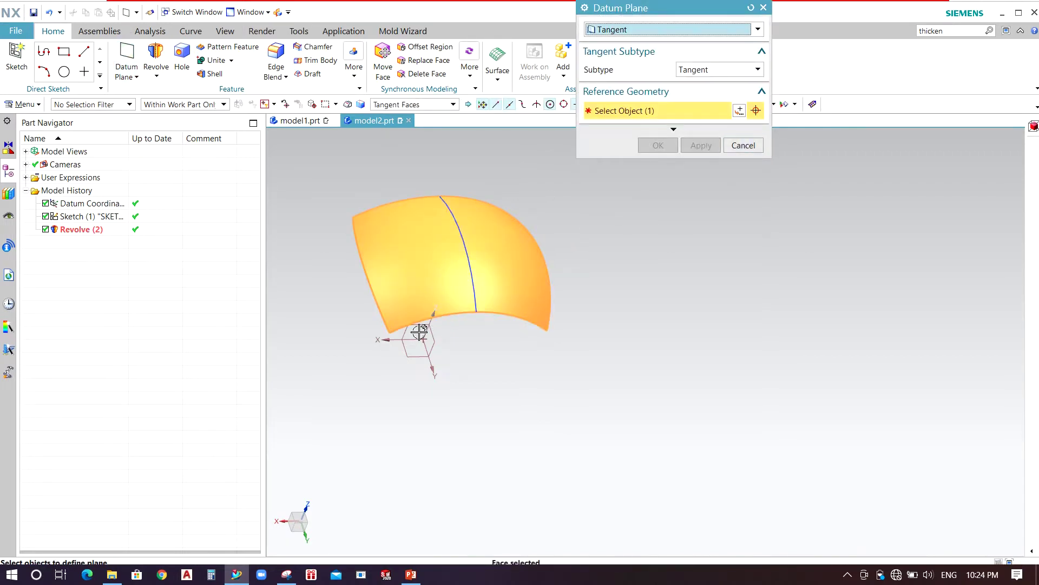
{"action": "left_click", "coordinate": [411, 357]}
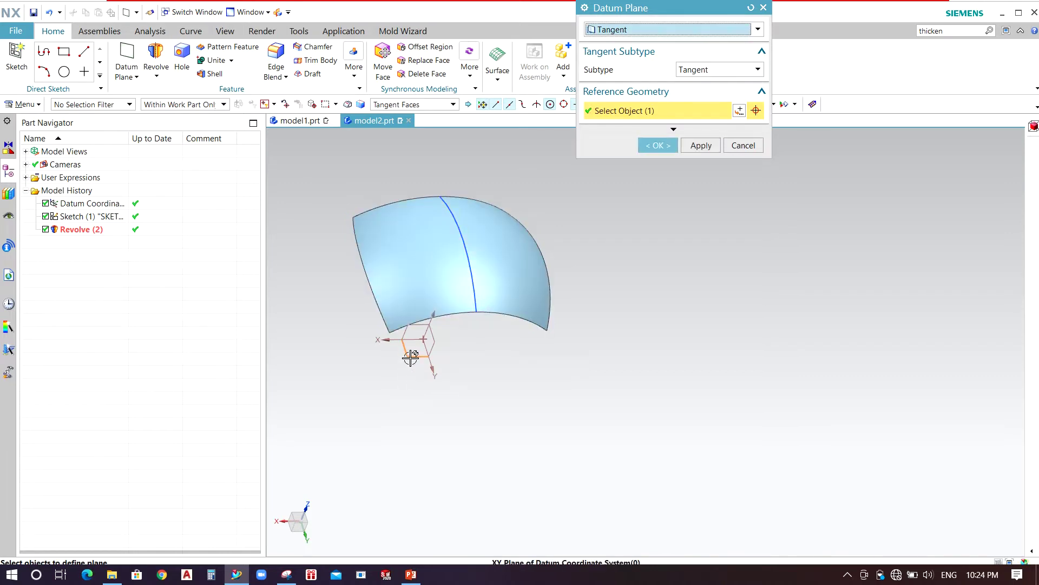
{"action": "middle_click", "coordinate": [497, 314]}
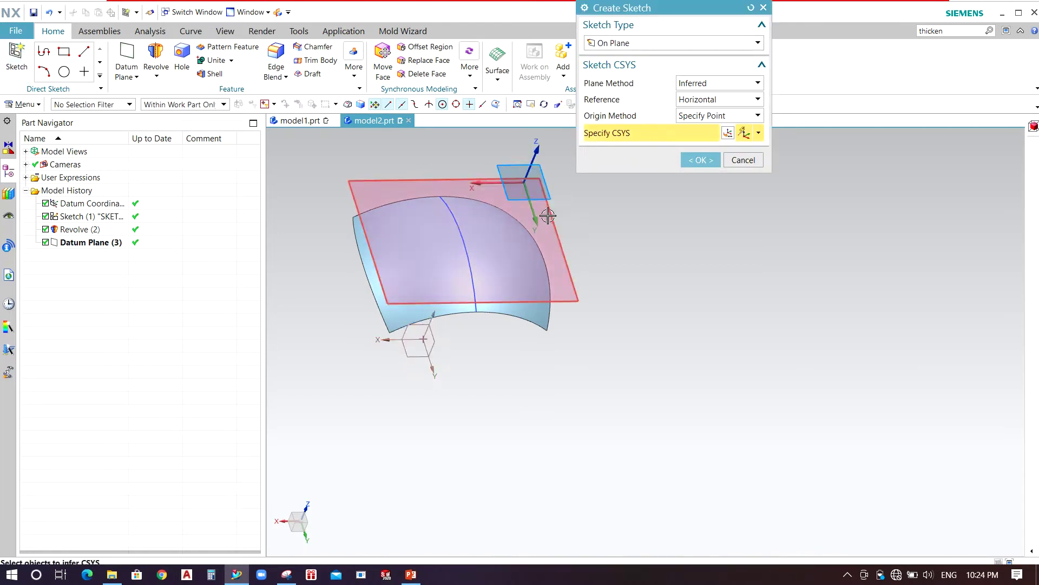
- Create a new sketch on the tangent datum plane above the curved surface
{"action": "left_click", "coordinate": [529, 223]}
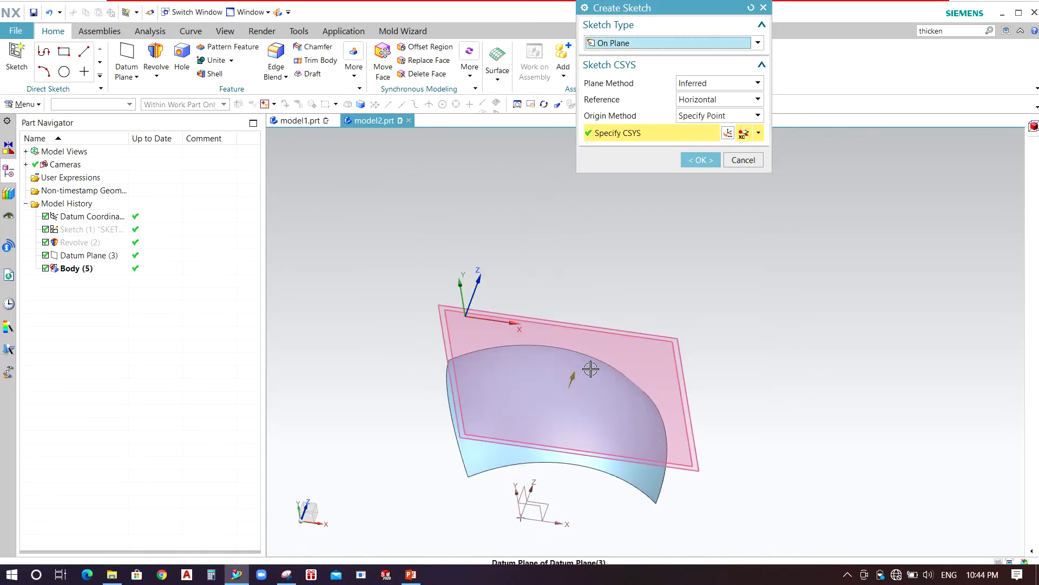
{"action": "left_click", "coordinate": [638, 332]}
{"action": "middle_click", "coordinate": [640, 332]}
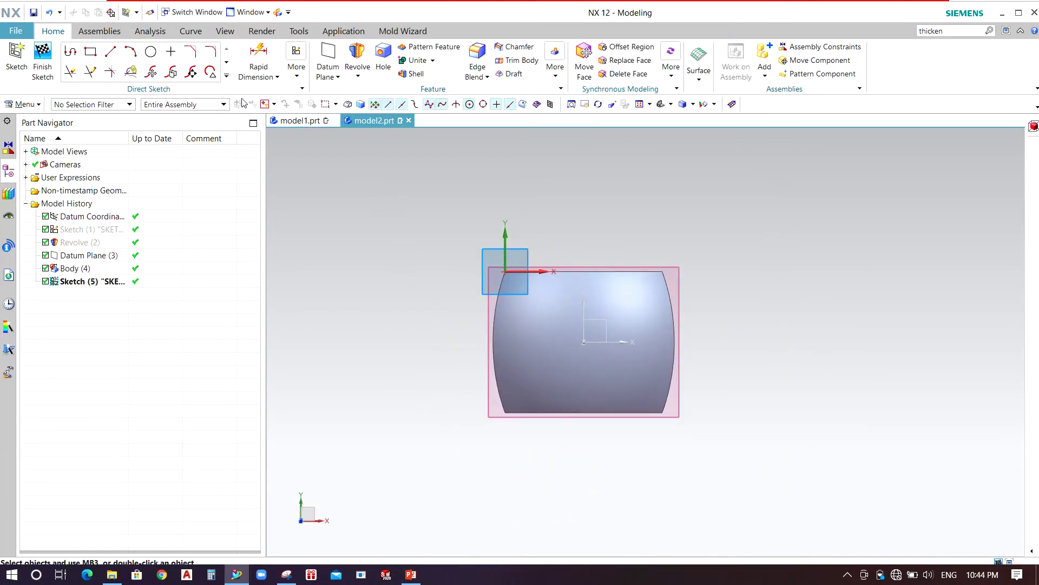
- Draw a six-sided polygon centred on the datum origin, with a 50 mm inscribed radius and a rotation of about 59°
{"action": "left_click", "coordinate": [227, 76]}
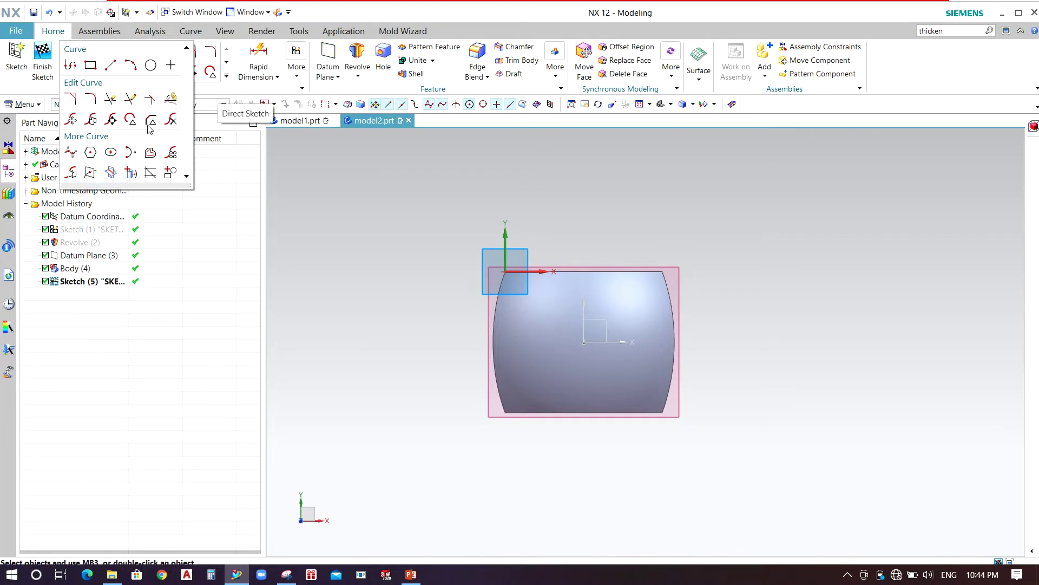
{"action": "left_click", "coordinate": [103, 156]}
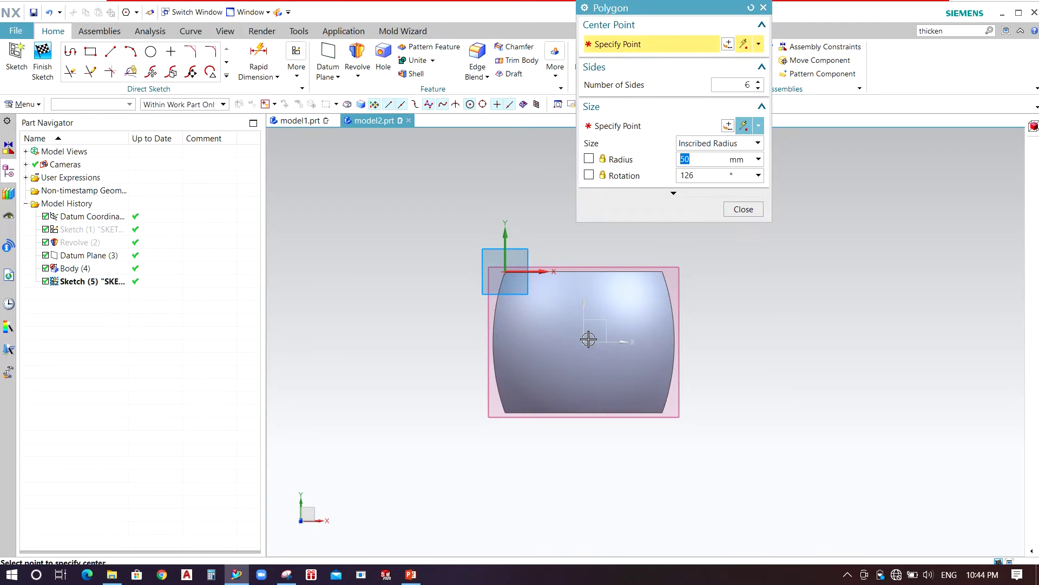
{"action": "middle_click_drag", "start_coordinate": [588, 339], "coordinate": [554, 348]}
{"action": "left_click", "coordinate": [527, 351]}
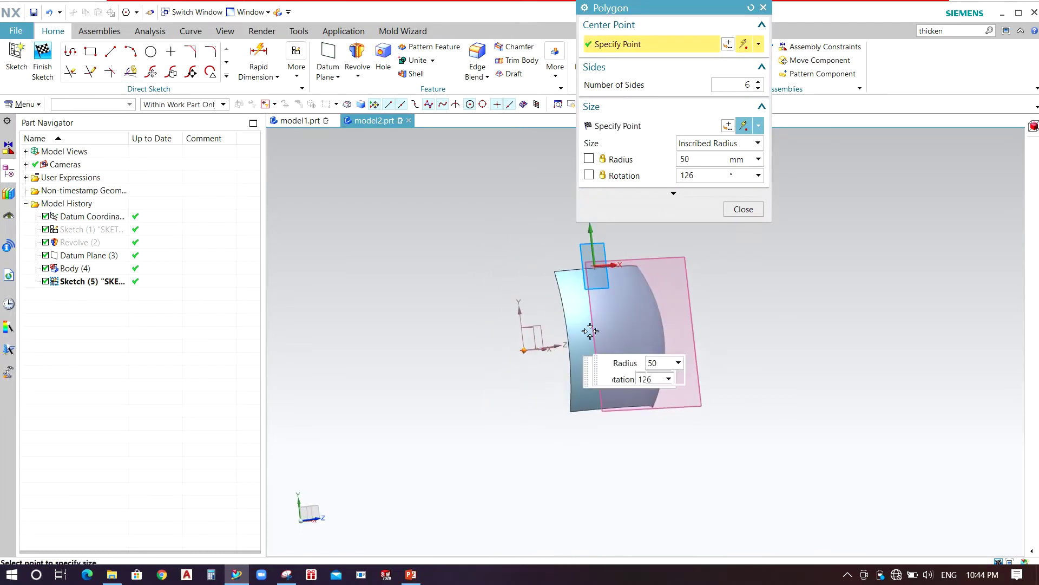
{"action": "middle_click_drag", "start_coordinate": [632, 320], "coordinate": [599, 324]}
{"action": "key", "text": "F8"}
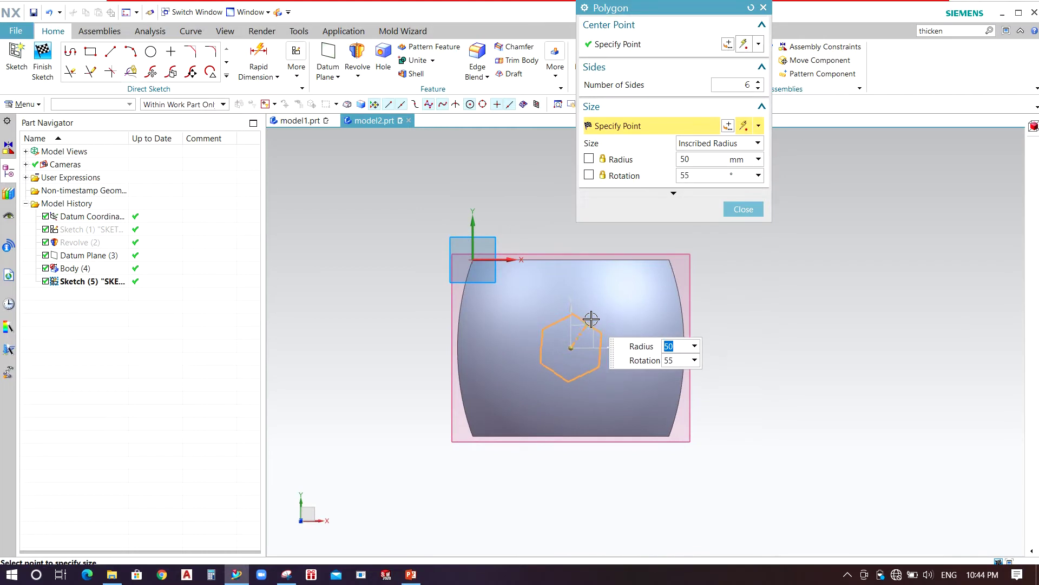
{"action": "left_click", "coordinate": [592, 317]}
{"action": "scroll", "coordinate": [595, 343], "scroll_direction": "up", "scroll_amount": 5}
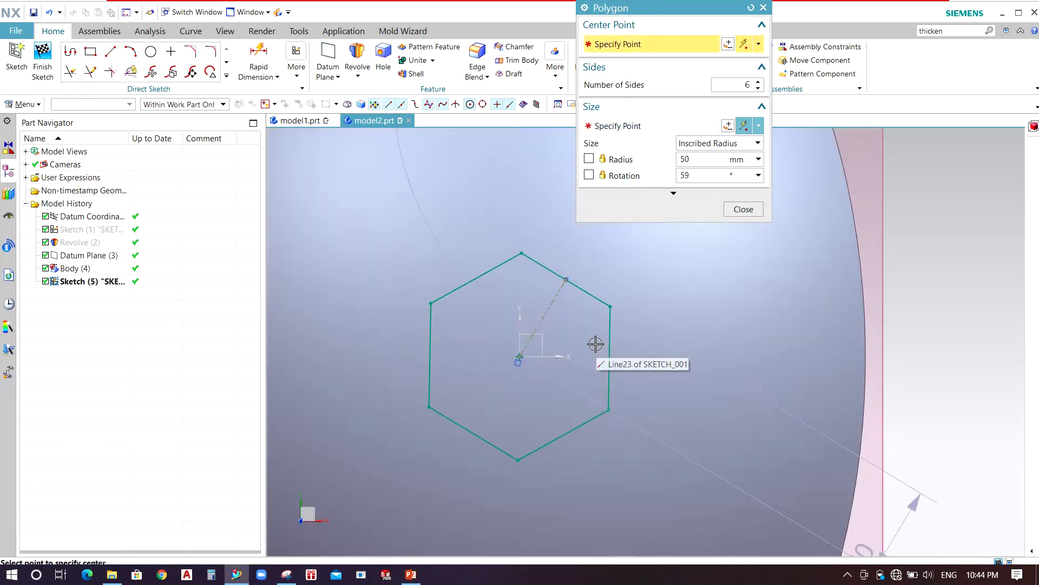
{"action": "scroll", "coordinate": [595, 344], "scroll_direction": "up", "scroll_amount": 4}
{"action": "middle_click", "coordinate": [594, 344]}
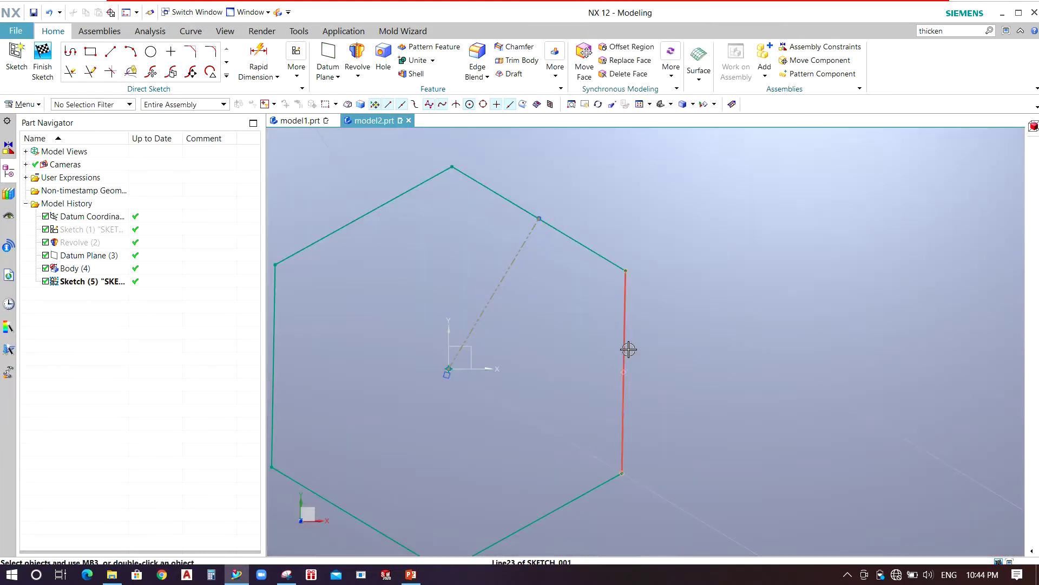
- Apply a Parallel constraint between the hexagon's right side and the sketch's vertical axis
{"action": "left_click", "coordinate": [625, 350]}
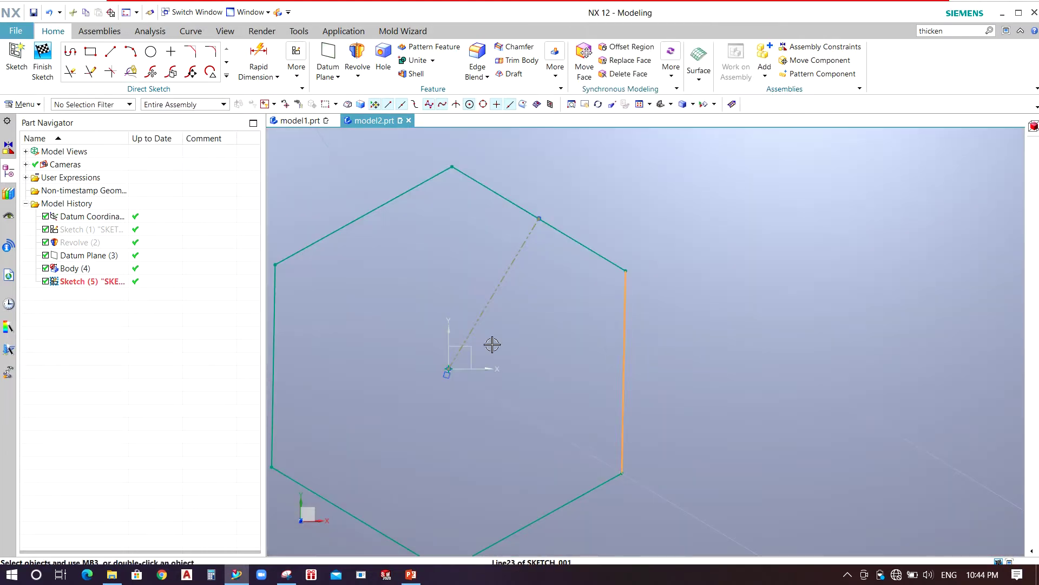
{"action": "scroll", "coordinate": [534, 407], "scroll_direction": "down", "scroll_amount": 10}
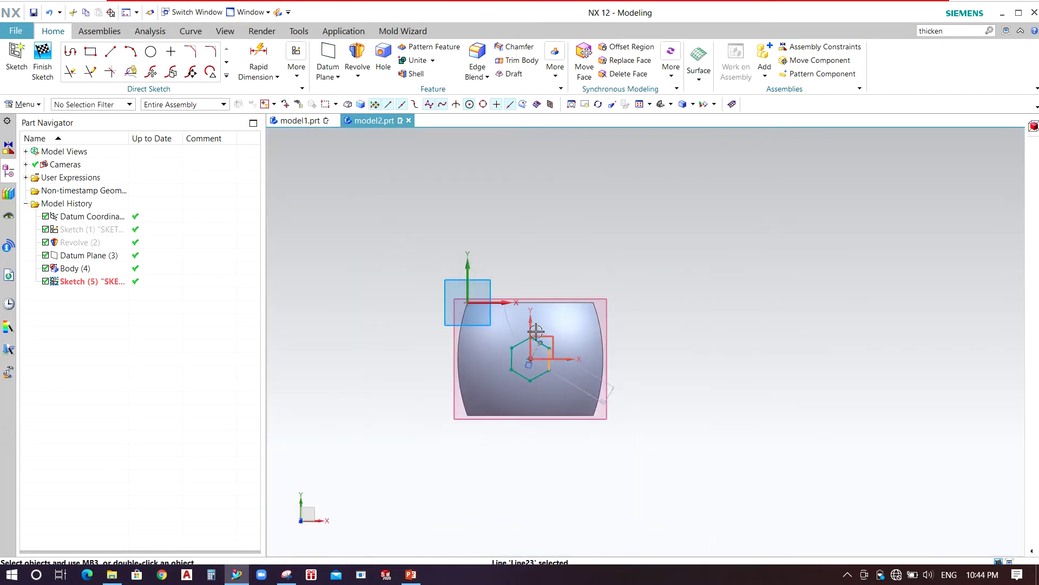
{"action": "left_click", "coordinate": [470, 279]}
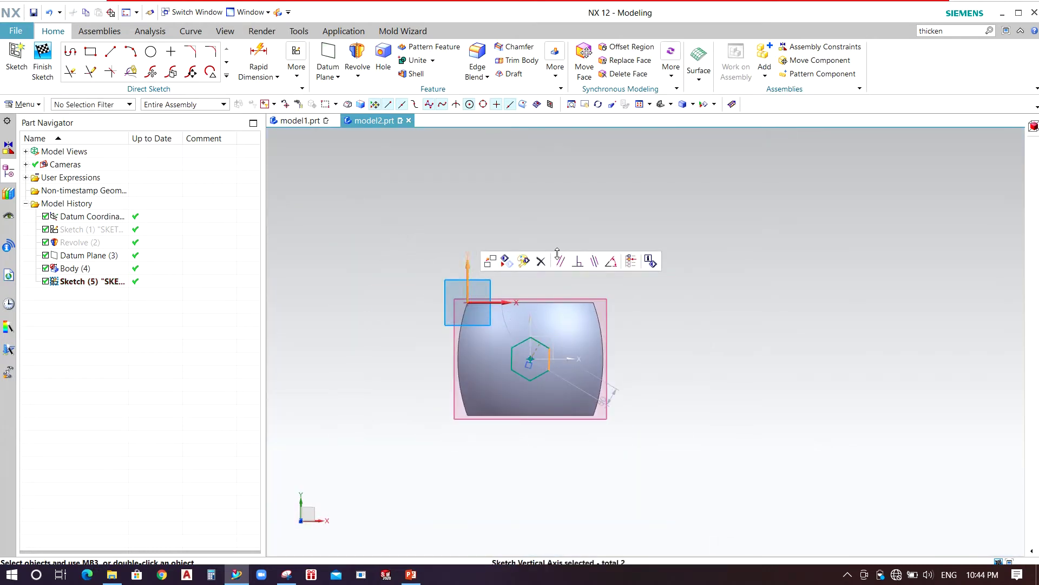
{"action": "left_click", "coordinate": [571, 262]}
- Set the hexagon's side length to 10 mm and finish the sketch
{"action": "scroll", "coordinate": [574, 369], "scroll_direction": "up", "scroll_amount": 6}
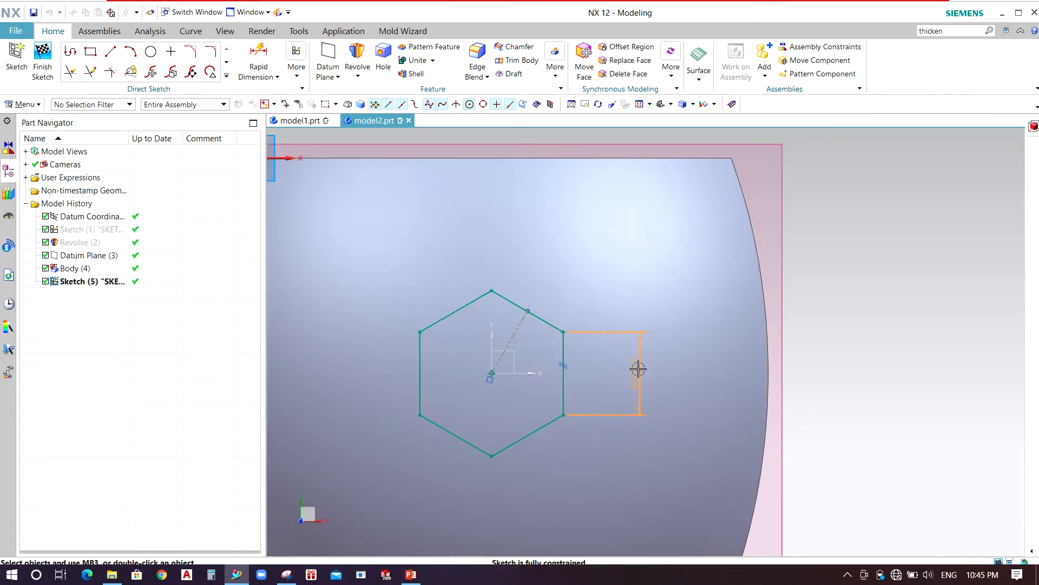
{"action": "double_click", "coordinate": [638, 369]}
{"action": "type", "text": "10"}
{"action": "key", "text": "Return"}
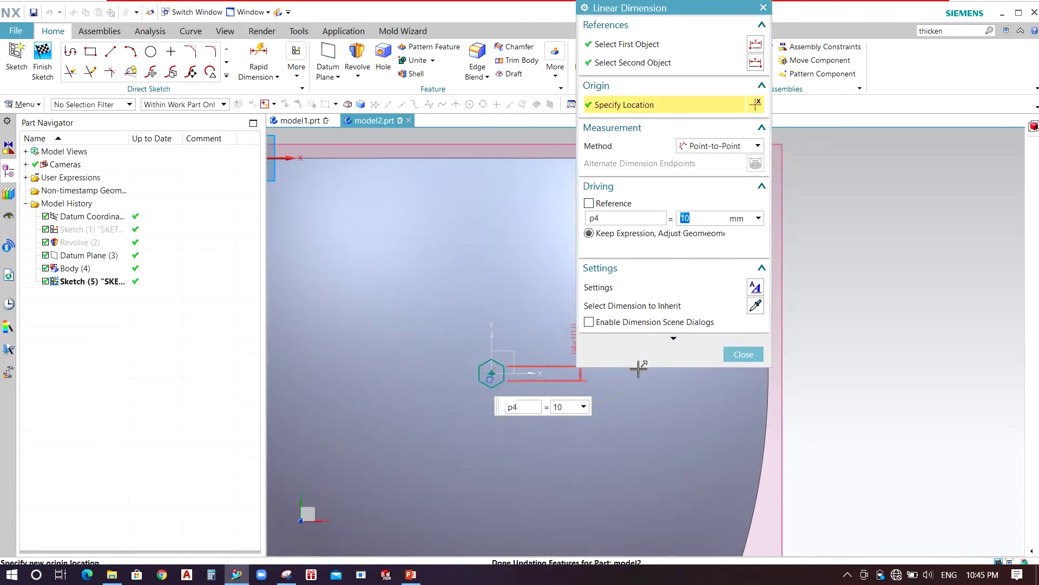
{"action": "key", "text": "Escape"}
{"action": "scroll", "coordinate": [687, 262], "scroll_direction": "down", "scroll_amount": 3}
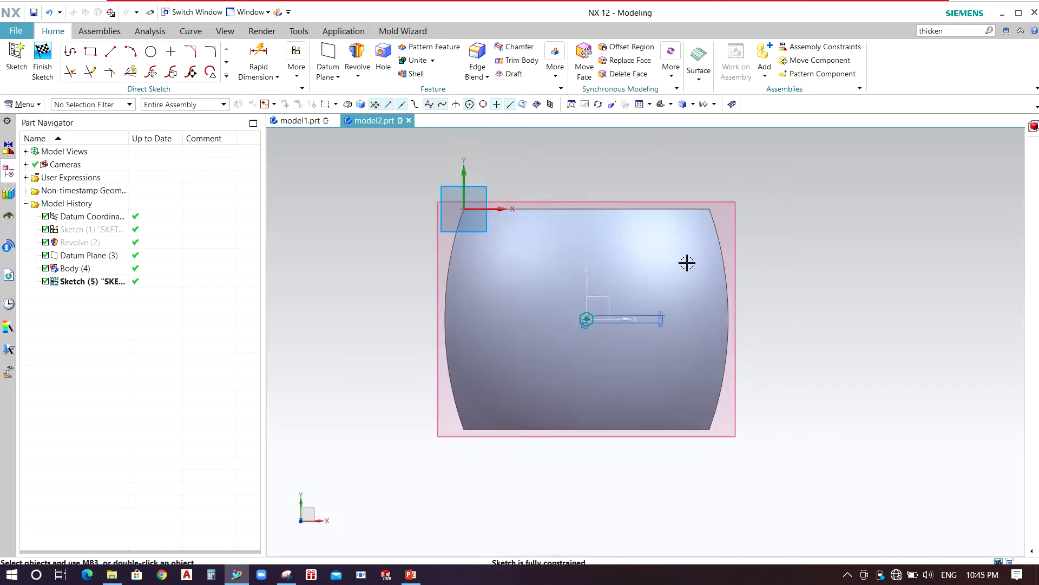
{"action": "left_click", "coordinate": [42, 60]}
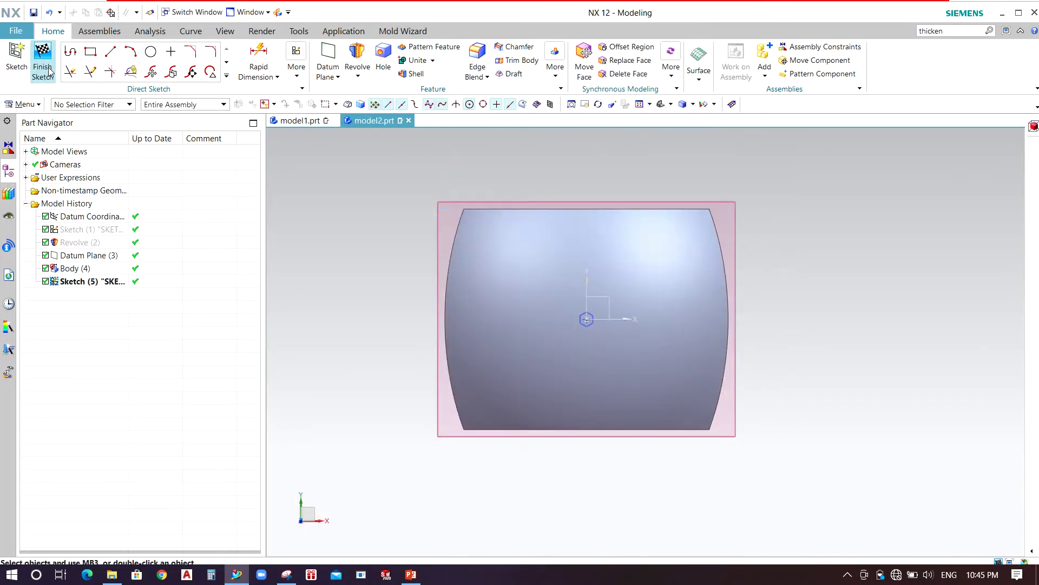
- Start a Project Curve operation with all six hexagon edges as the curves to project
{"action": "scroll", "coordinate": [563, 407], "scroll_direction": "up", "scroll_amount": 5}
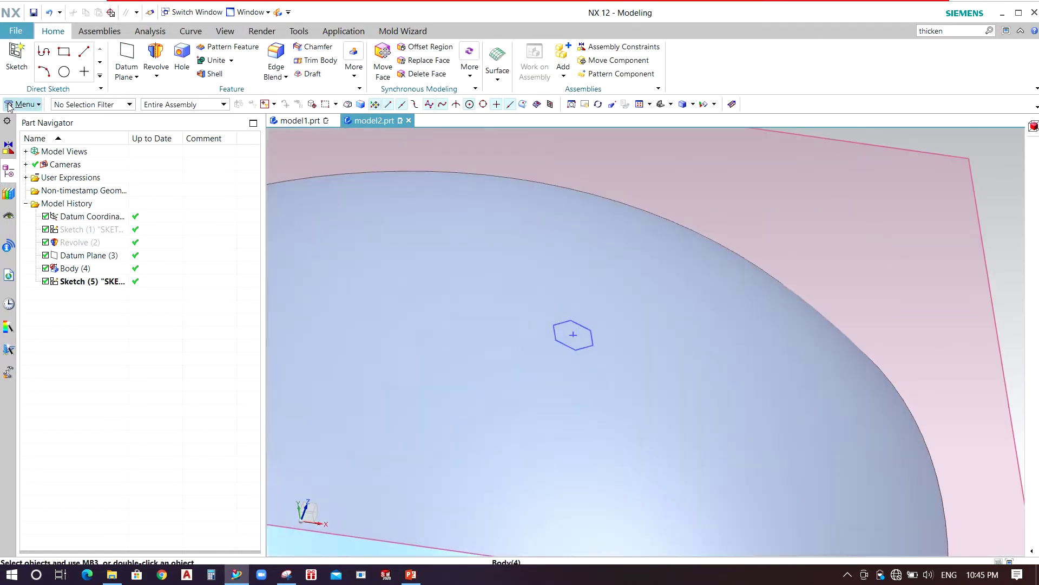
{"action": "left_click", "coordinate": [23, 103]}
{"action": "mouse_move", "coordinate": [65, 164]}
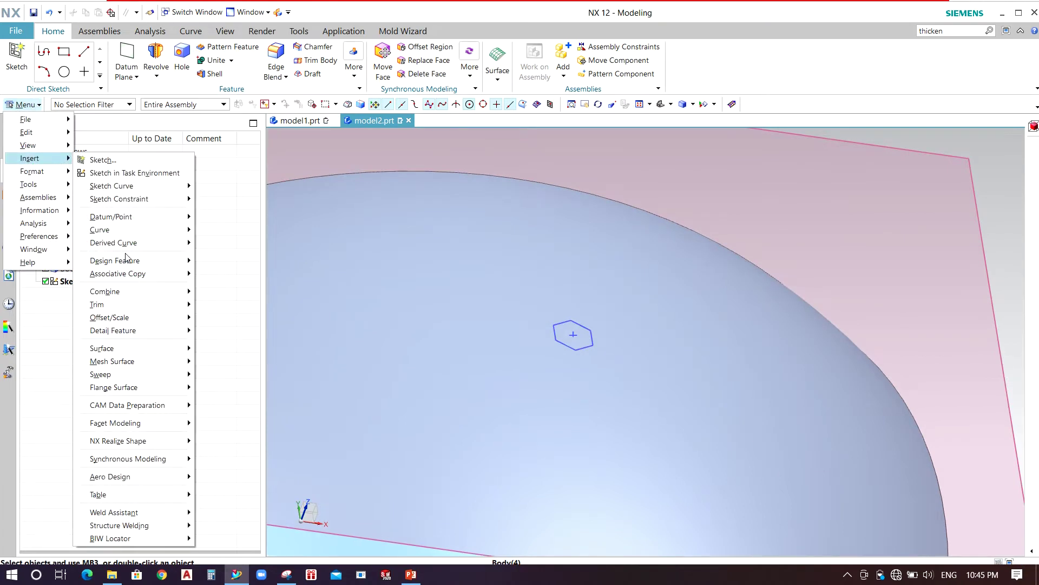
{"action": "mouse_move", "coordinate": [128, 251]}
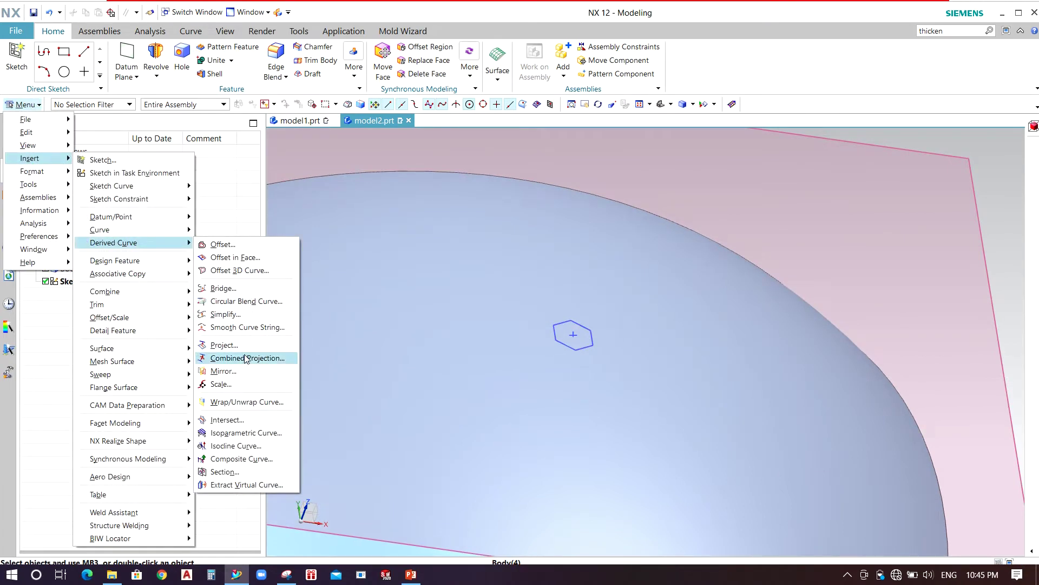
{"action": "left_click", "coordinate": [234, 347]}
{"action": "scroll", "coordinate": [587, 310], "scroll_direction": "up", "scroll_amount": 3}
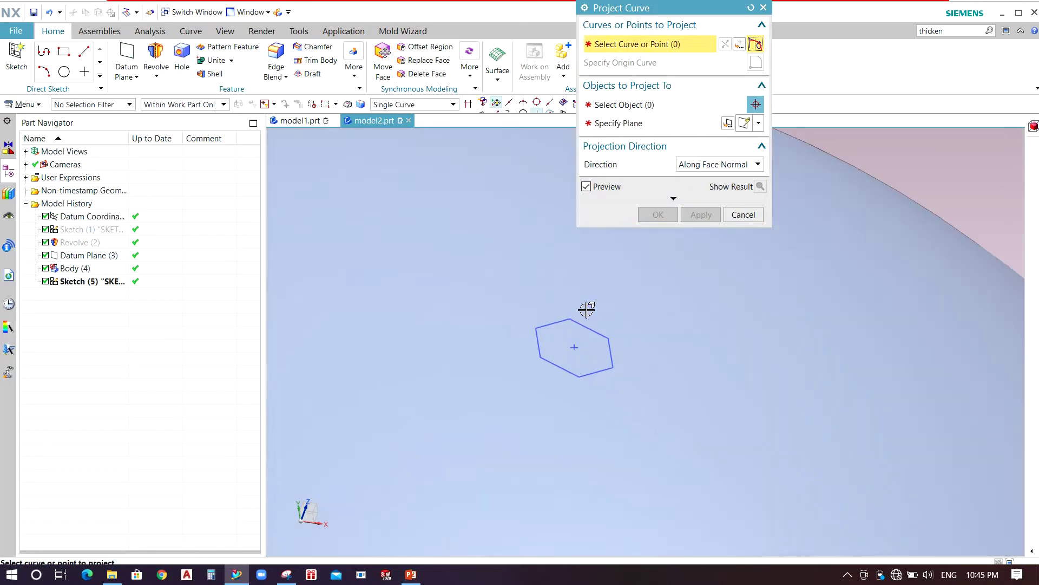
{"action": "left_click", "coordinate": [584, 325]}
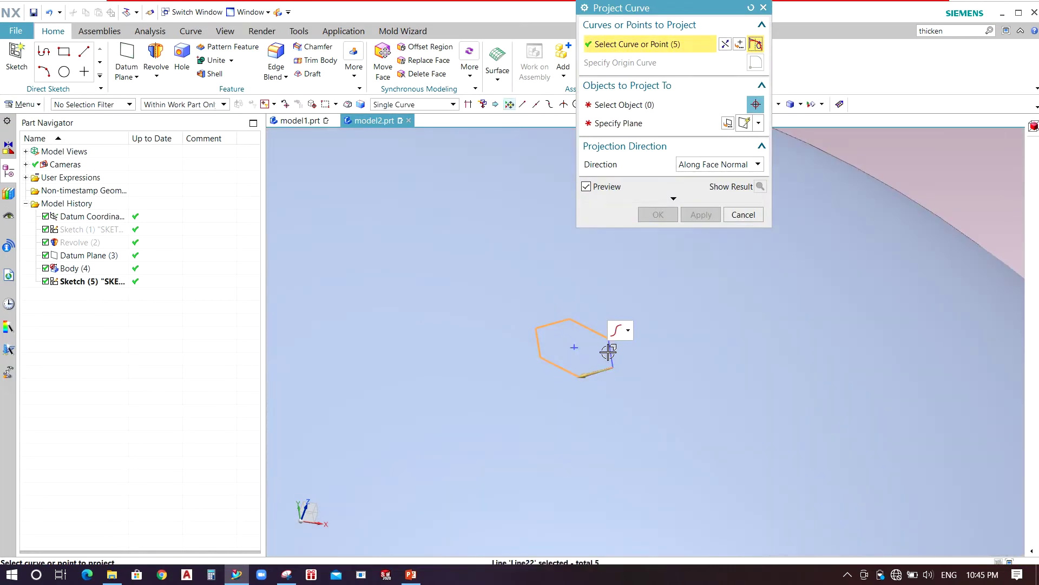
{"action": "scroll", "coordinate": [624, 343], "scroll_direction": "down", "scroll_amount": 5}
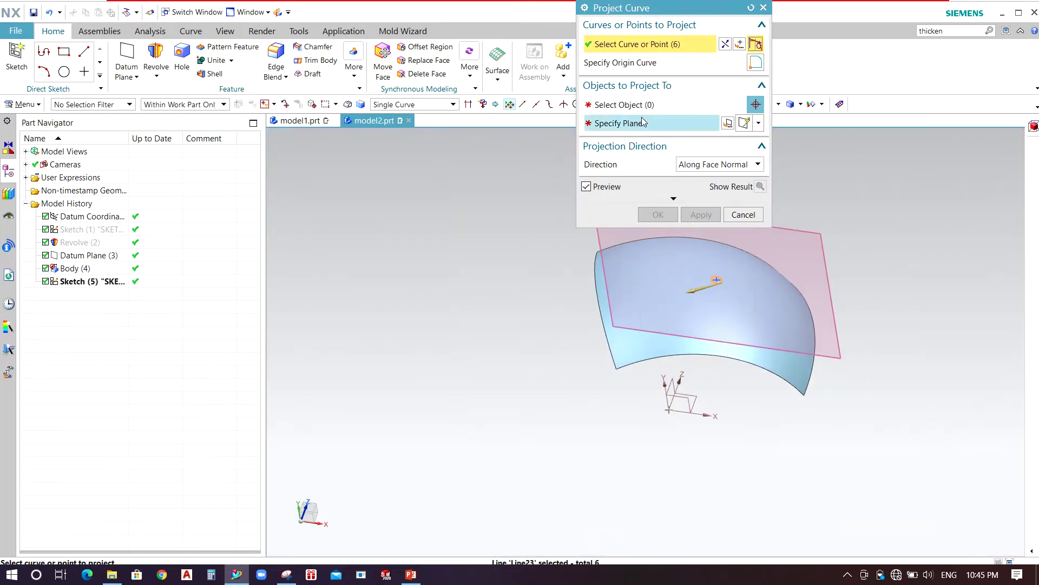
- Set the curved body's face as the only object to project to, leaving the datum plane out of the selection
{"action": "left_click", "coordinate": [639, 105]}
{"action": "scroll", "coordinate": [552, 238], "scroll_direction": "down", "scroll_amount": 3}
{"action": "left_click", "coordinate": [555, 245]}
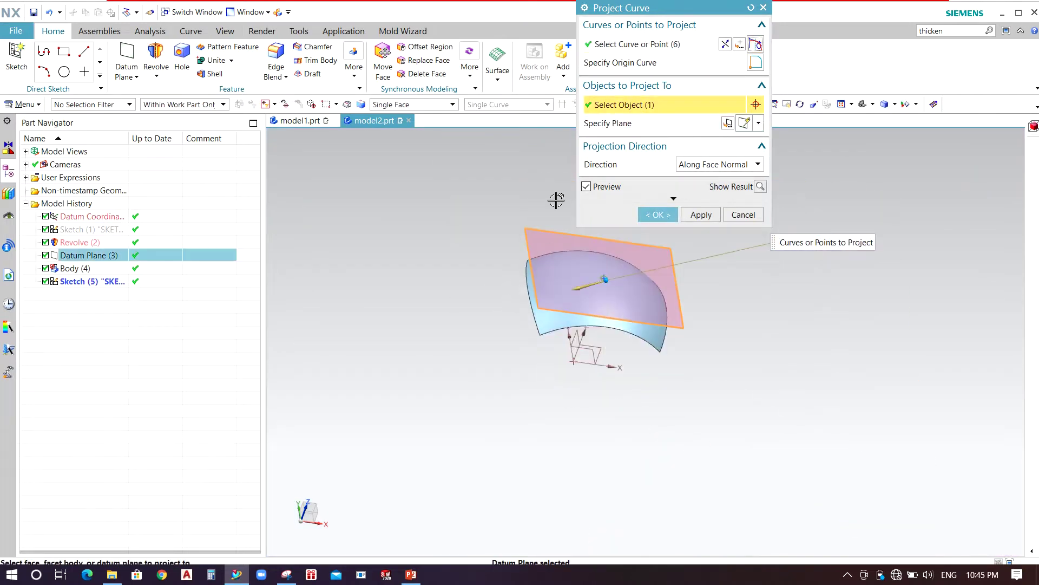
{"action": "scroll", "coordinate": [556, 245], "scroll_direction": "up", "scroll_amount": 2}
{"action": "left_click", "coordinate": [569, 311]}
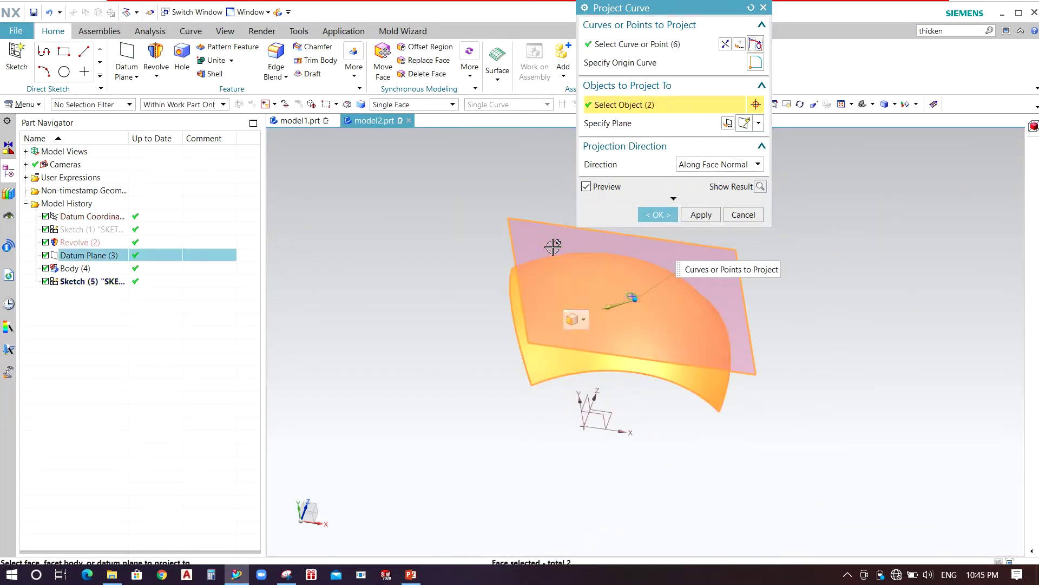
{"action": "left_click", "coordinate": [542, 221], "text": "shift"}
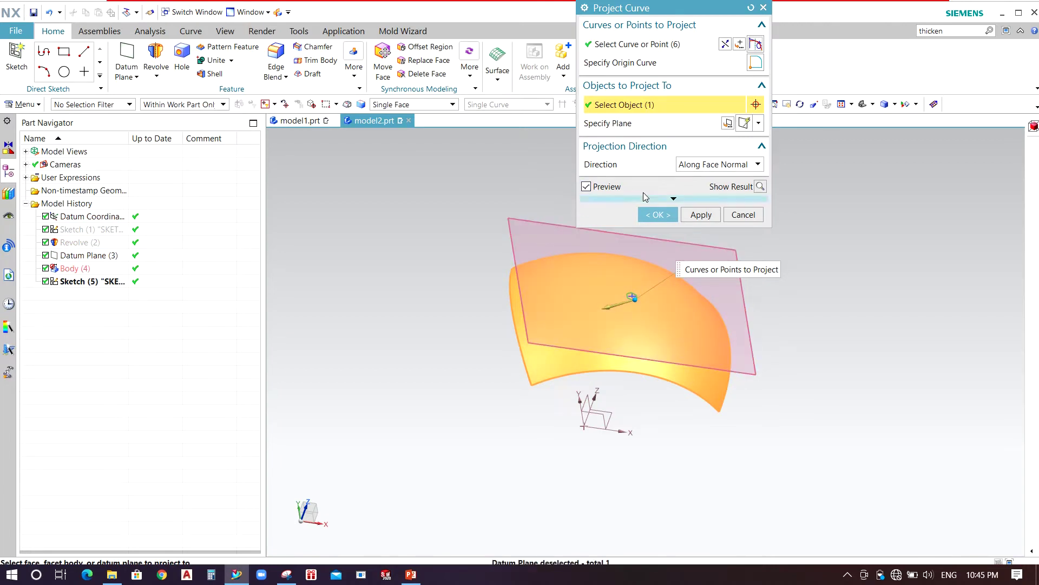
- Project the six hexagon curves onto the curved face along the face normal and close the operation
{"action": "left_click", "coordinate": [701, 214]}
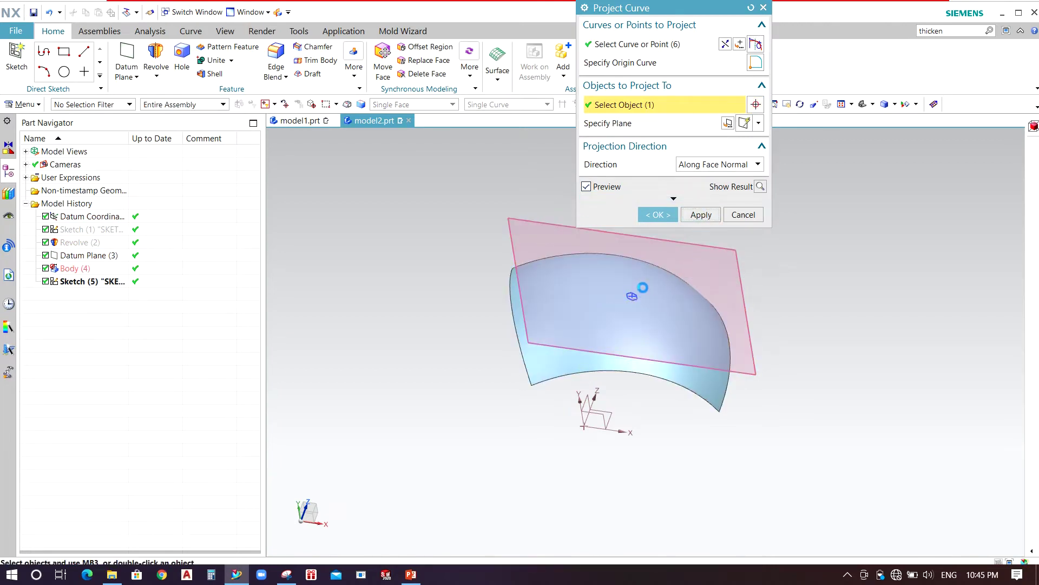
{"action": "scroll", "coordinate": [642, 284], "scroll_direction": "up", "scroll_amount": 4}
{"action": "key", "text": "Escape"}
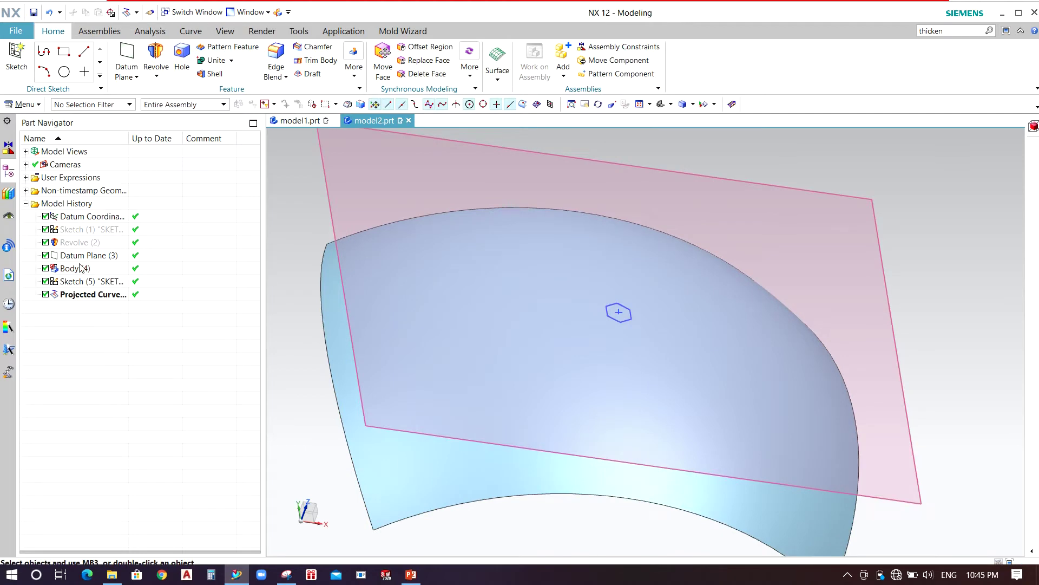
- Hide the tangent datum plane in front of the curved surface
{"action": "key", "text": "ctrl+b"}
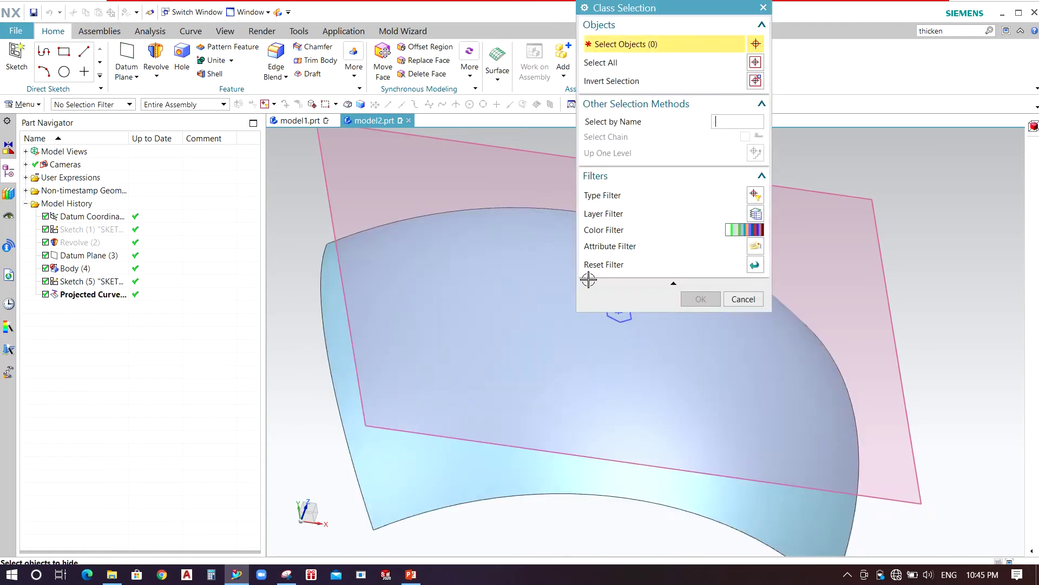
{"action": "left_click", "coordinate": [895, 371]}
{"action": "middle_click", "coordinate": [895, 372]}
{"action": "key", "text": "ctrl+b"}
{"action": "scroll", "coordinate": [648, 330], "scroll_direction": "up", "scroll_amount": 3}
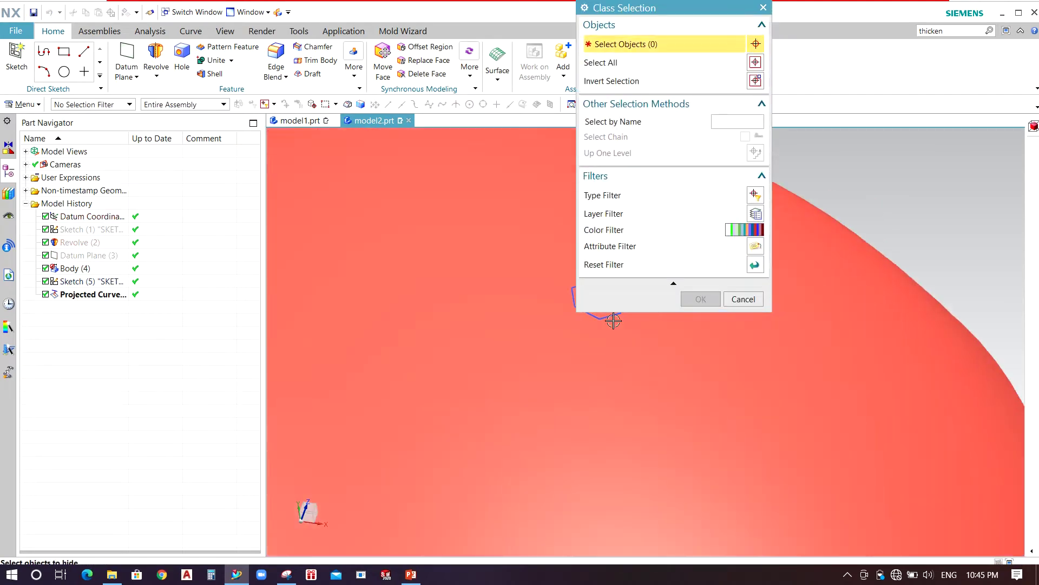
{"action": "scroll", "coordinate": [410, 376], "scroll_direction": "down", "scroll_amount": 2}
{"action": "key", "text": "Escape"}
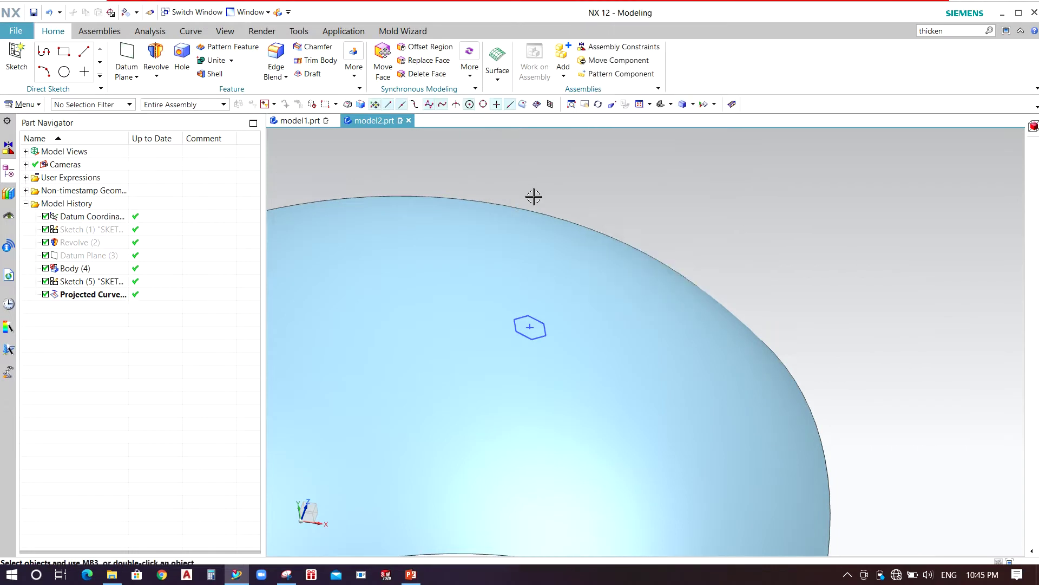
- Hide the original hexagon sketch, keeping the projected curves shown
{"action": "left_click", "coordinate": [92, 281]}
{"action": "key", "text": "ctrl+b"}
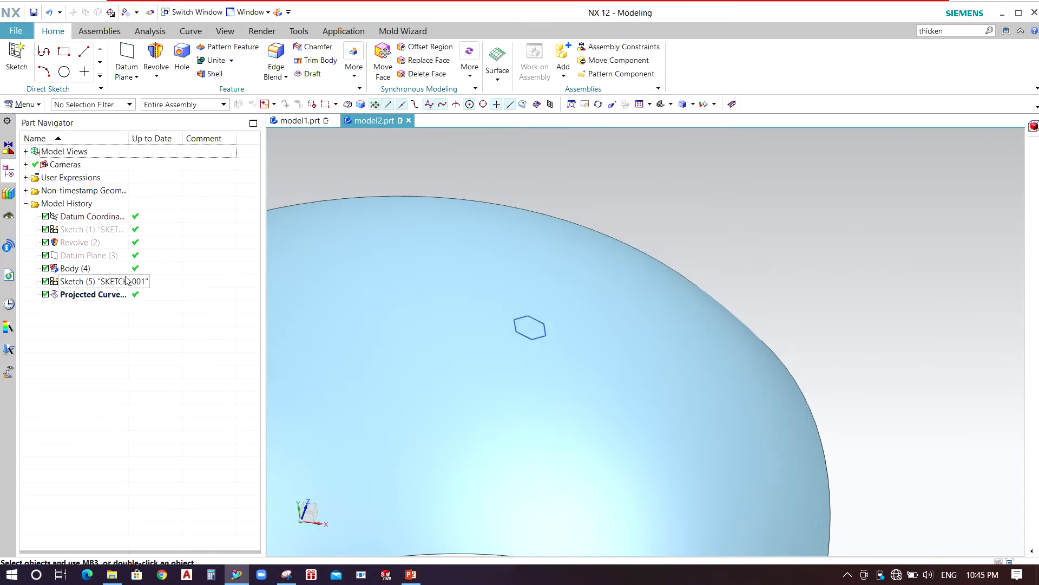
{"action": "scroll", "coordinate": [199, 263], "scroll_direction": "down", "scroll_amount": 4}
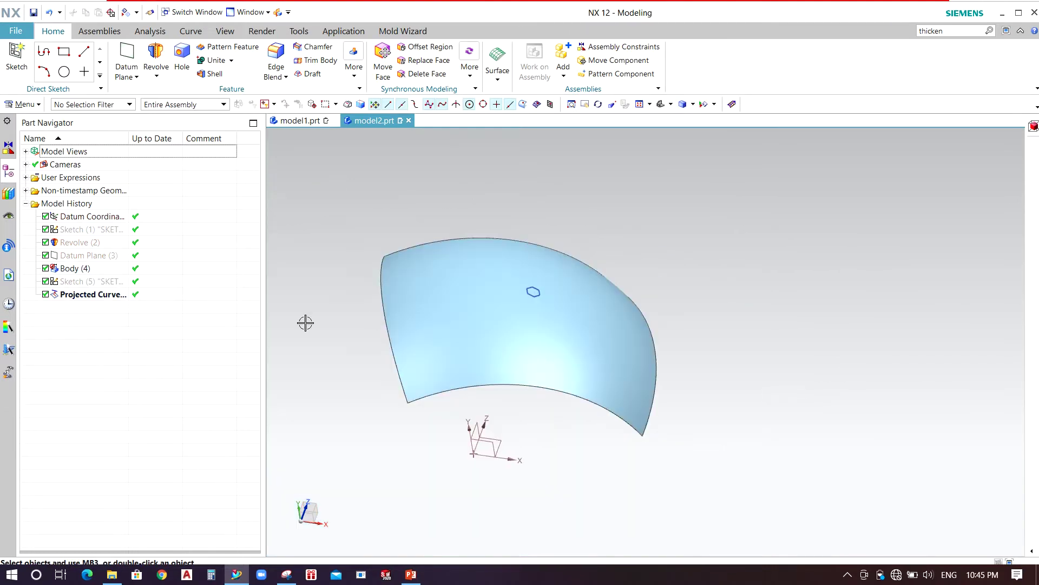
- Swap the shown and hidden objects to inspect the hidden ones, and swap them back
{"action": "left_click", "coordinate": [86, 273]}
{"action": "key", "text": "Escape"}
{"action": "left_click", "coordinate": [88, 244]}
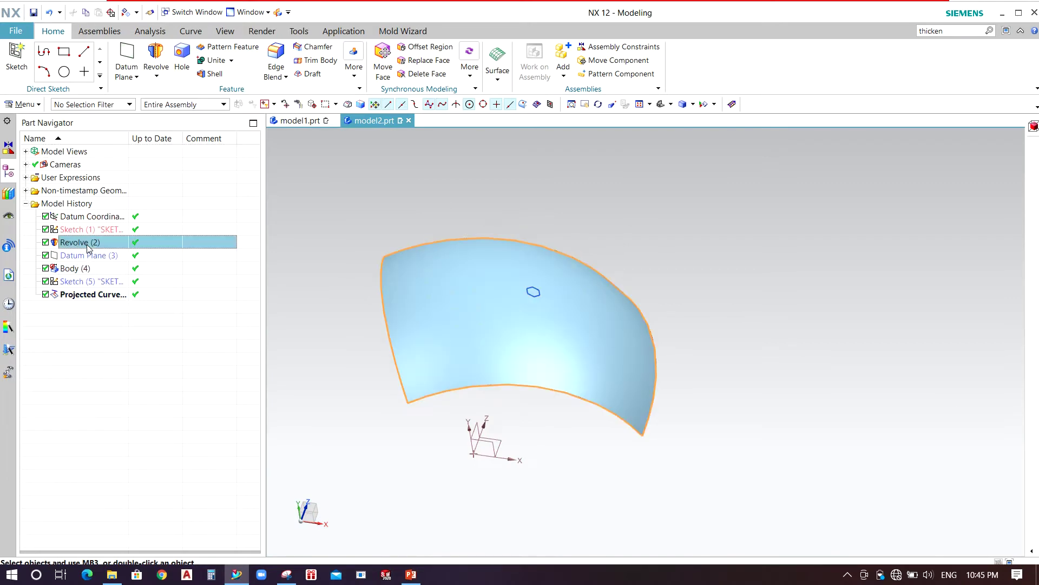
{"action": "key", "text": "Escape"}
{"action": "key", "text": "ctrl+shift+b"}
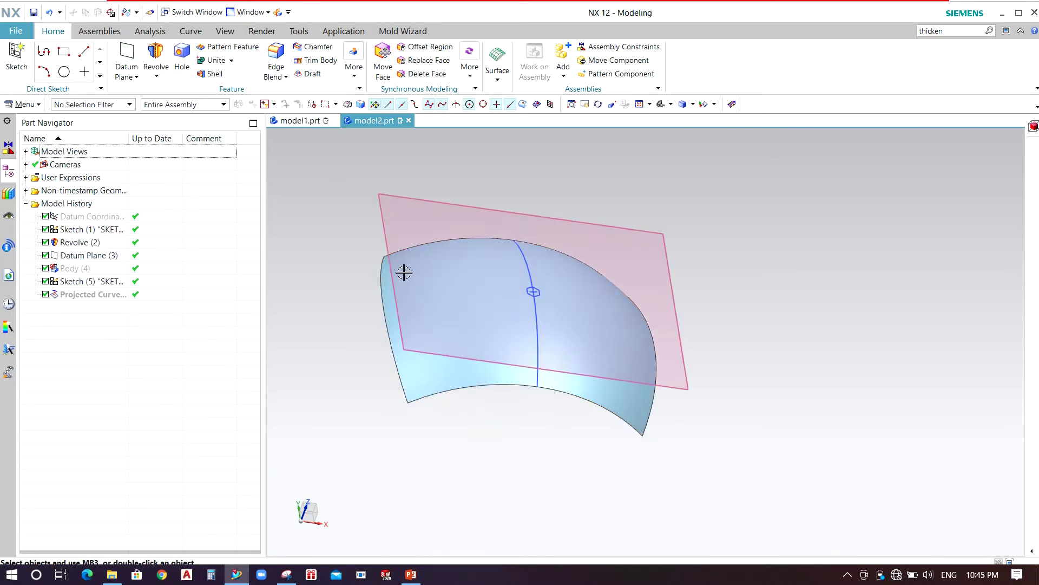
{"action": "key", "text": "ctrl+shift+b"}
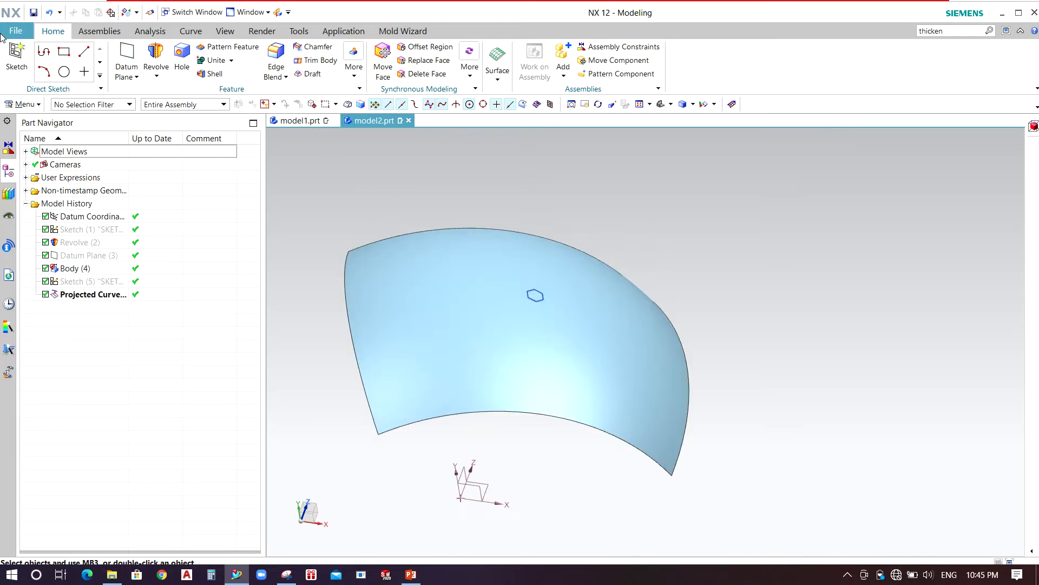
- Trim the curved sheet body with the six projected hexagon curves, normal to face, keeping only the hexagonal piece
{"action": "left_click", "coordinate": [28, 104]}
{"action": "mouse_move", "coordinate": [30, 158]}
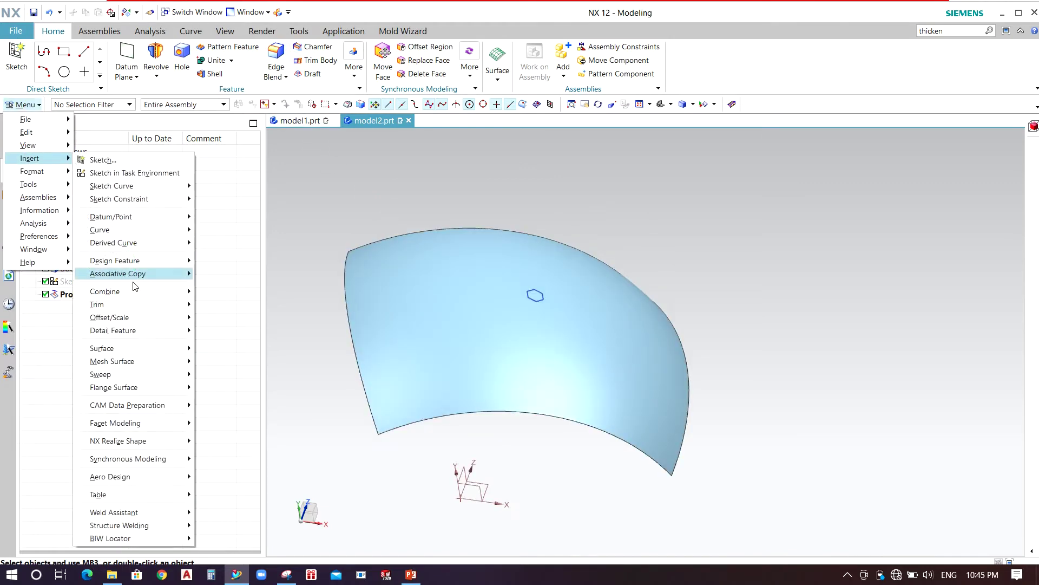
{"action": "mouse_move", "coordinate": [128, 304]}
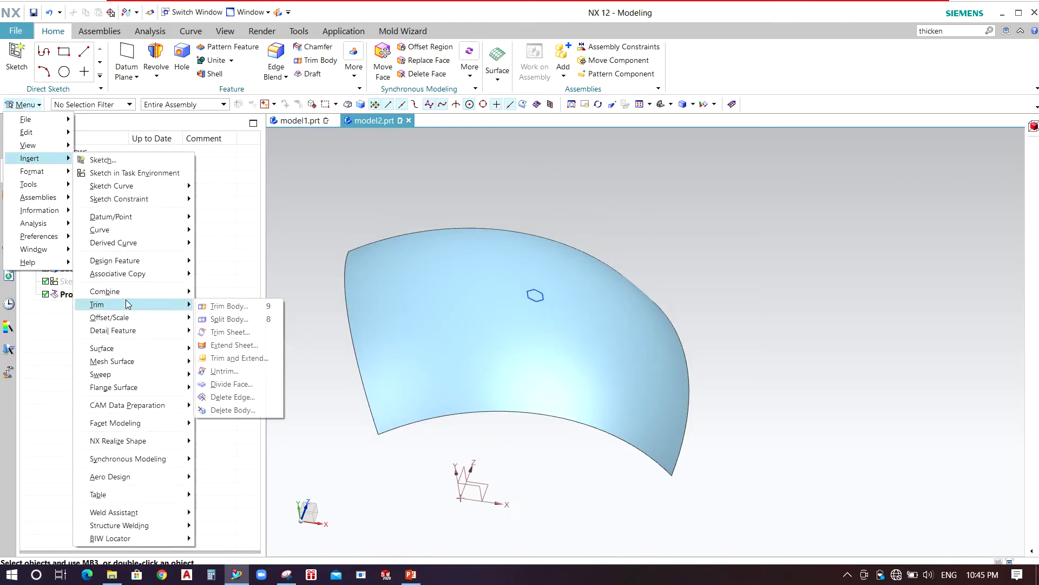
{"action": "left_click", "coordinate": [230, 332]}
{"action": "left_click", "coordinate": [432, 343]}
{"action": "left_click_drag", "start_coordinate": [474, 176], "coordinate": [633, 359]}
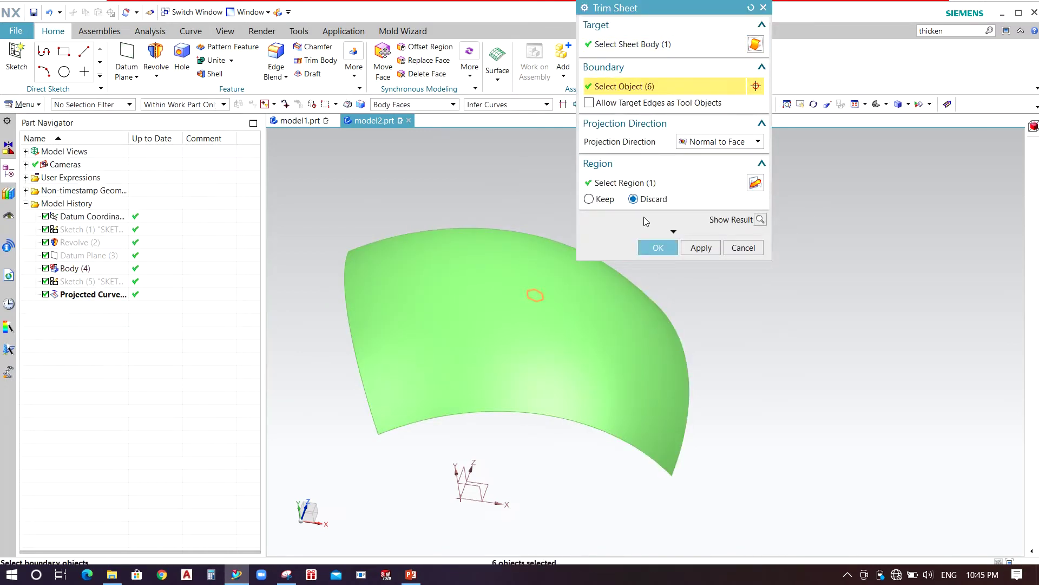
{"action": "left_click", "coordinate": [658, 247]}
{"action": "middle_click_drag", "start_coordinate": [511, 321], "coordinate": [533, 406]}
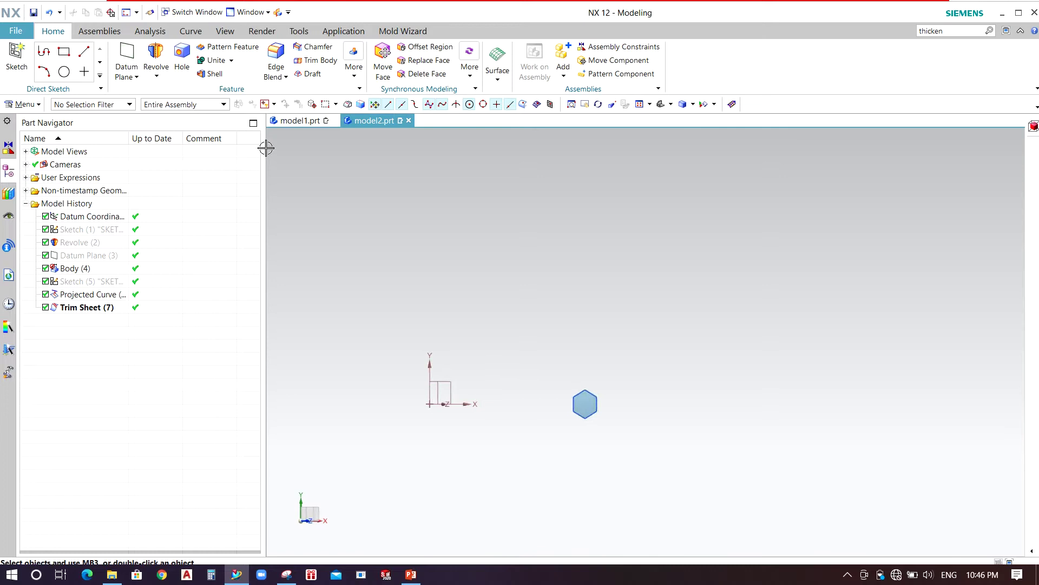
- Start a Pattern Geometry operation with the hexagonal sheet body as the geometry to pattern
{"action": "left_click", "coordinate": [27, 105]}
{"action": "mouse_move", "coordinate": [32, 158]}
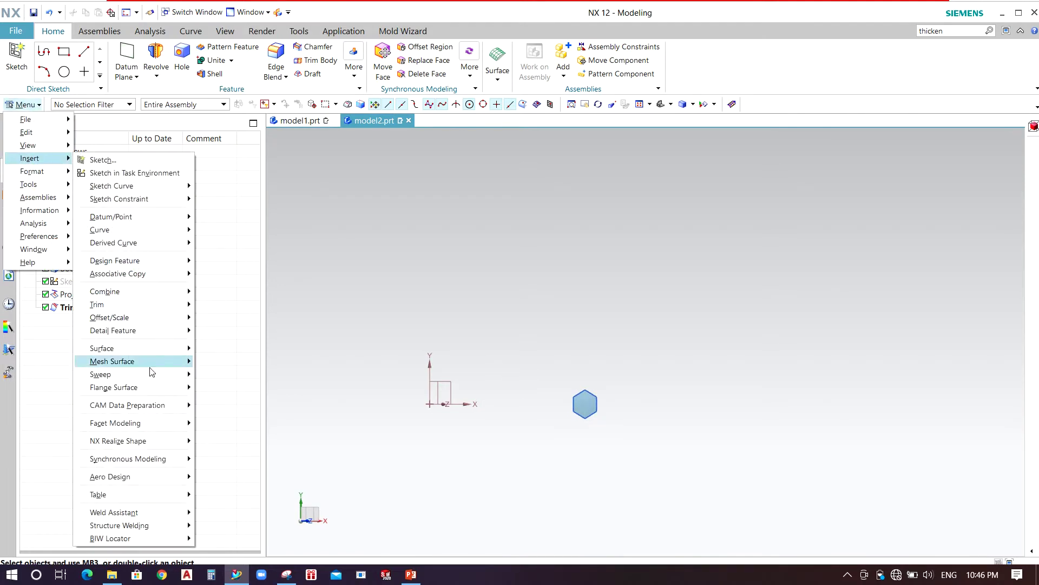
{"action": "mouse_move", "coordinate": [152, 257]}
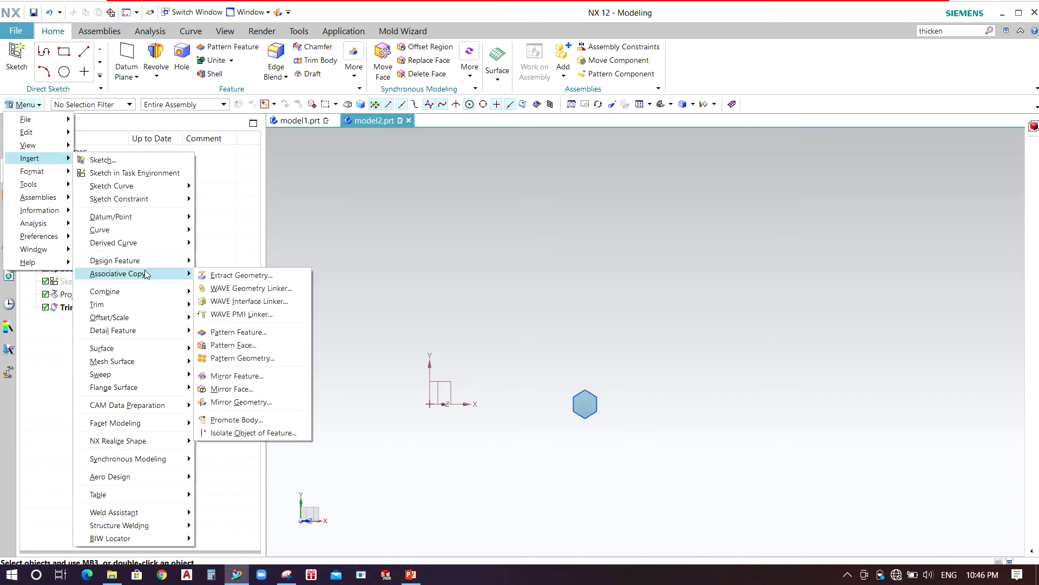
{"action": "left_click", "coordinate": [254, 361]}
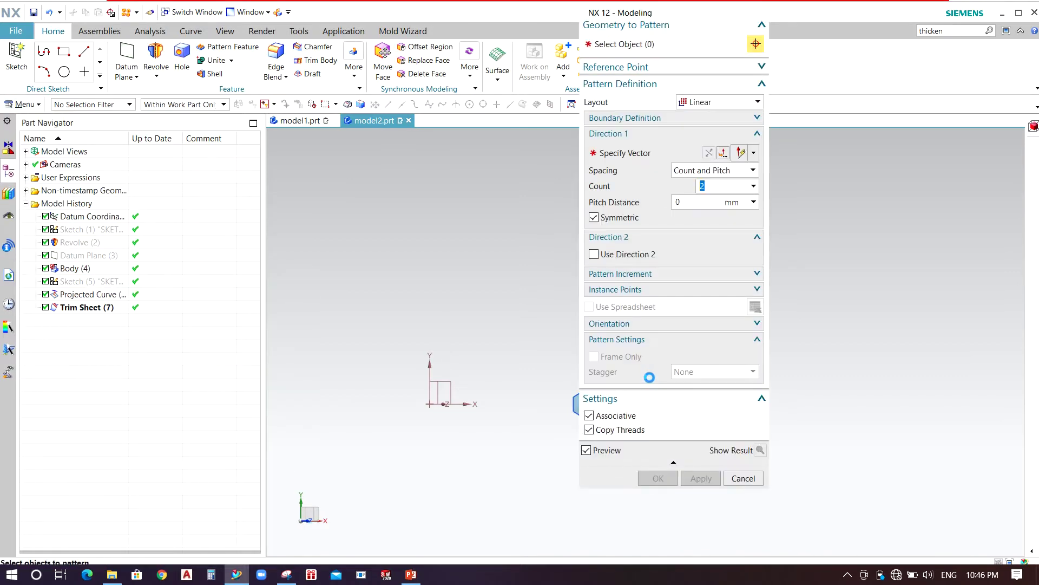
{"action": "scroll", "coordinate": [487, 405], "scroll_direction": "down", "scroll_amount": 2}
{"action": "scroll", "coordinate": [485, 403], "scroll_direction": "up", "scroll_amount": 1}
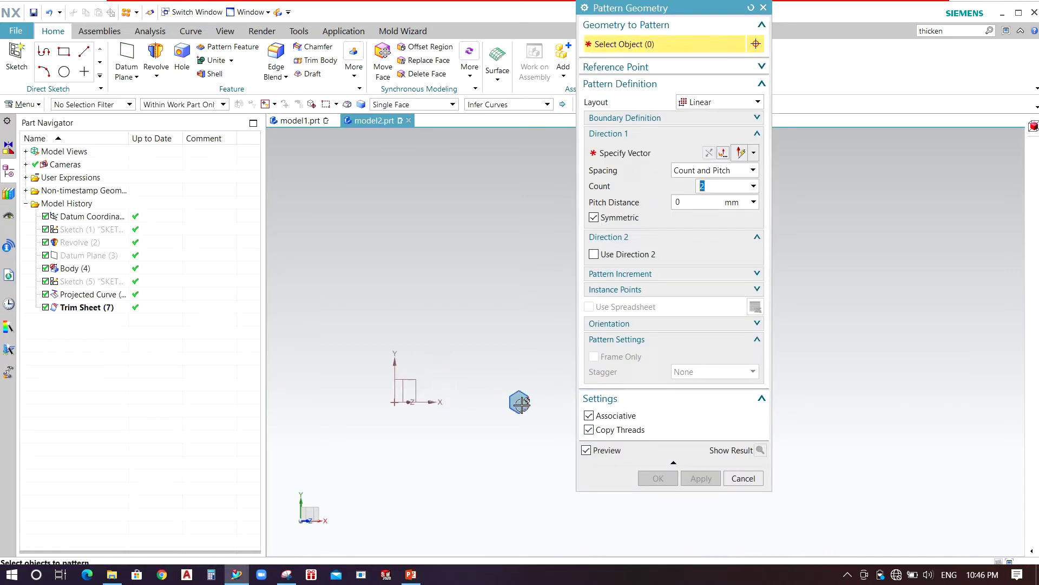
{"action": "left_click", "coordinate": [518, 401]}
- Use a Circular pattern layout with the datum coordinate system's X axis as the rotation axis
{"action": "left_click", "coordinate": [691, 104]}
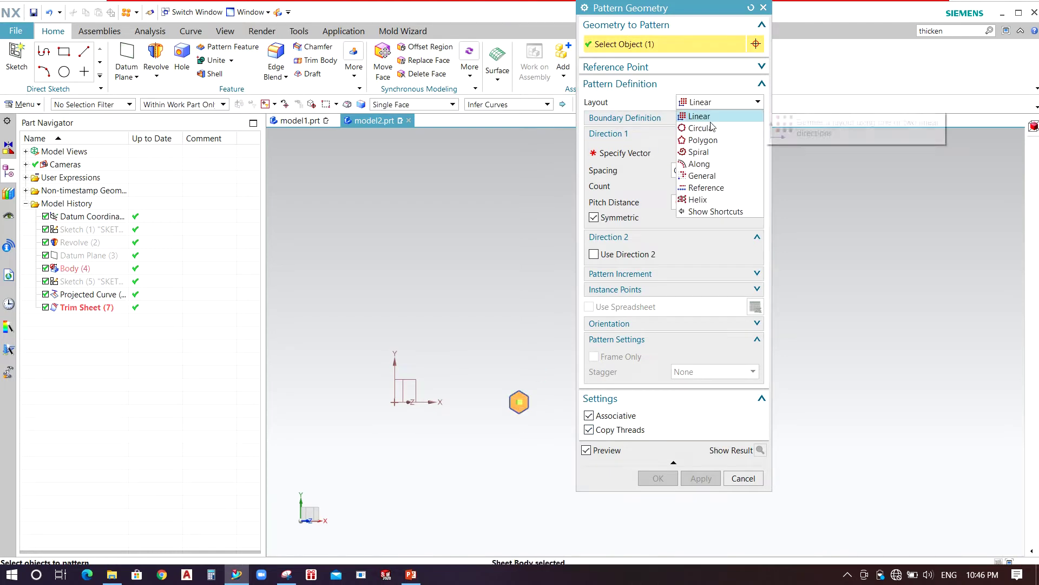
{"action": "left_click", "coordinate": [704, 127]}
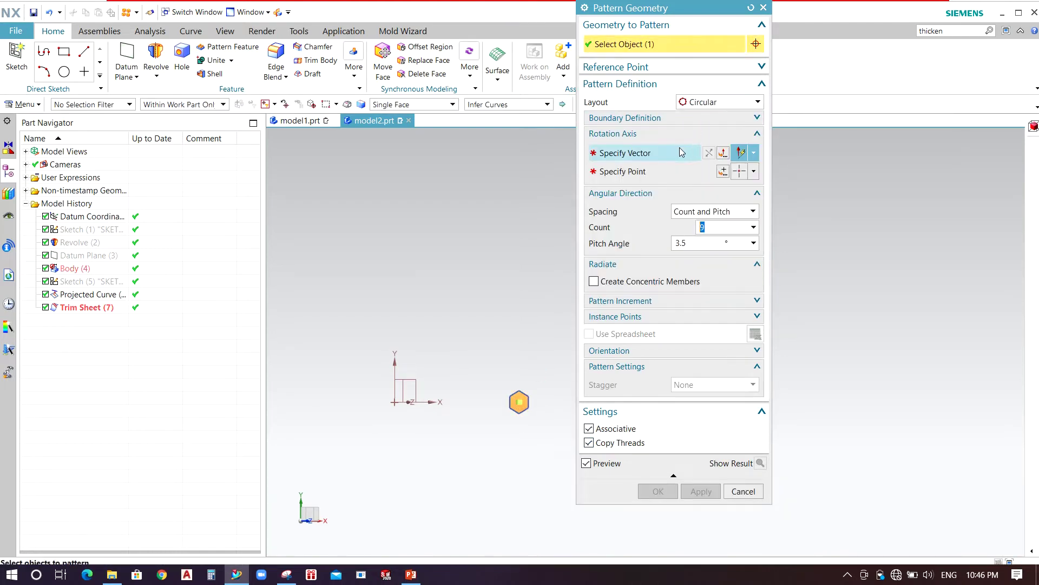
{"action": "left_click", "coordinate": [432, 403]}
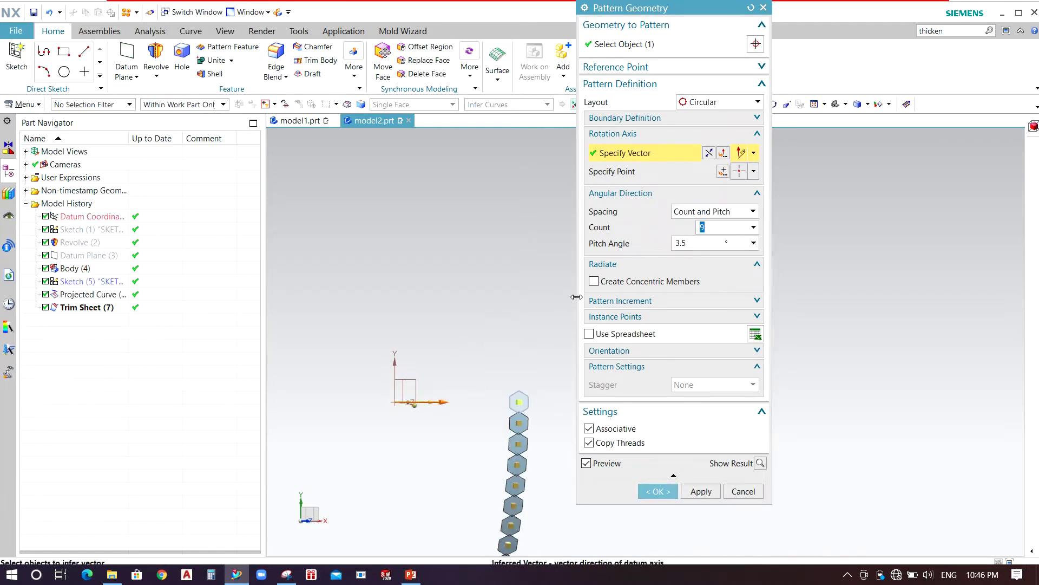
- Set the circular pattern to a count of 6 with a 3° pitch angle and reverse the rotation direction
{"action": "key", "text": "Tab"}
{"action": "type", "text": "3"}
{"action": "key", "text": "Return"}
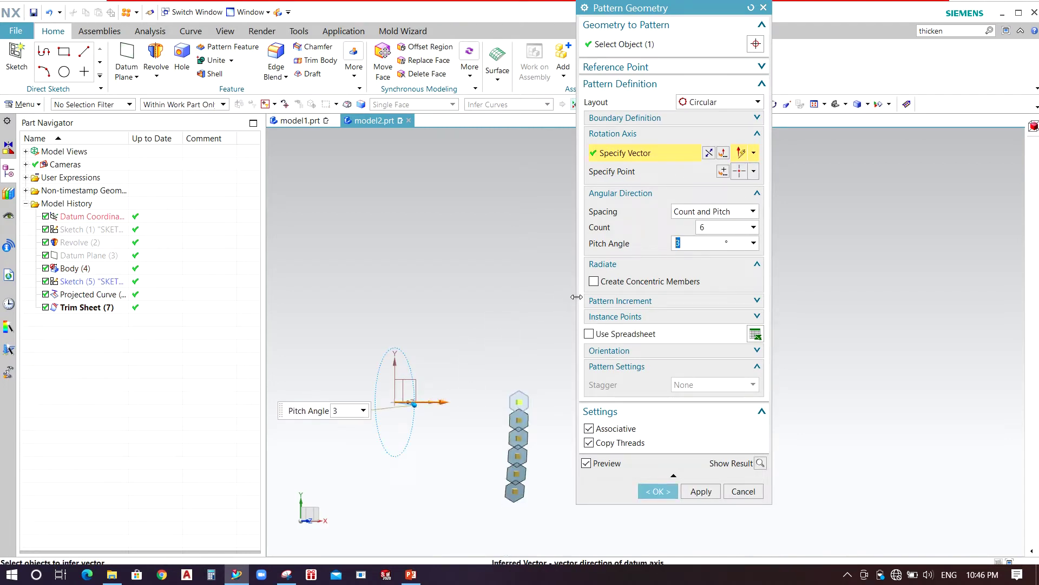
{"action": "scroll", "coordinate": [440, 239], "scroll_direction": "down", "scroll_amount": 2}
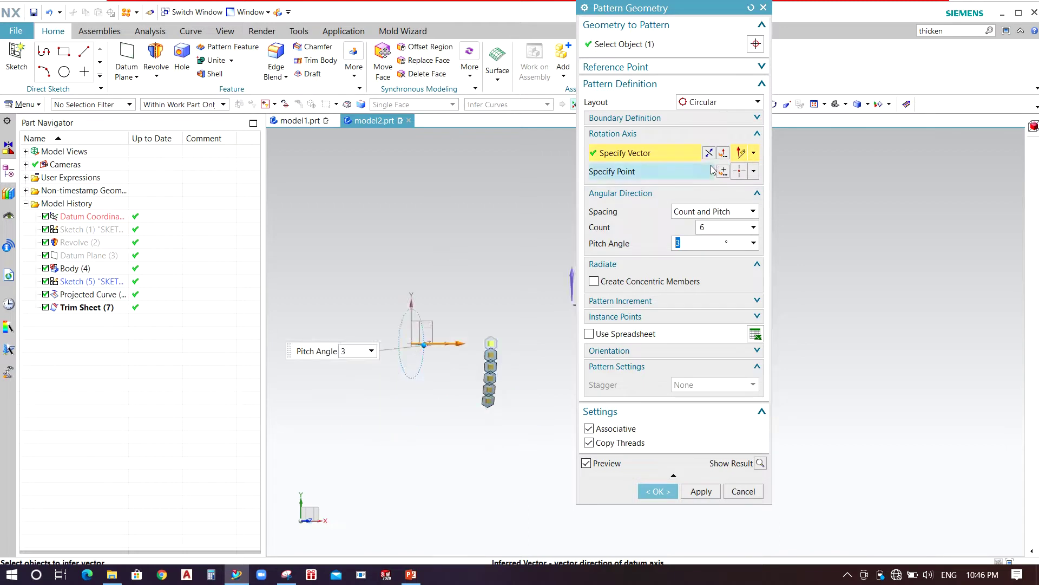
{"action": "left_click", "coordinate": [707, 153]}
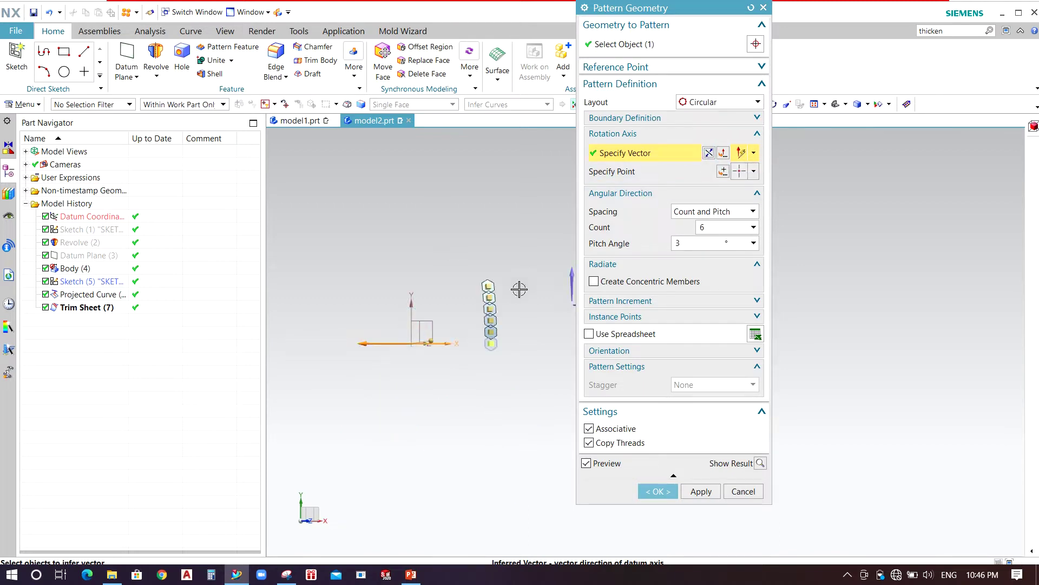
- Start clocking the pattern instance directly above the original hexagon, using the User Defined type with Angle motion
{"action": "scroll", "coordinate": [501, 296], "scroll_direction": "up", "scroll_amount": 3}
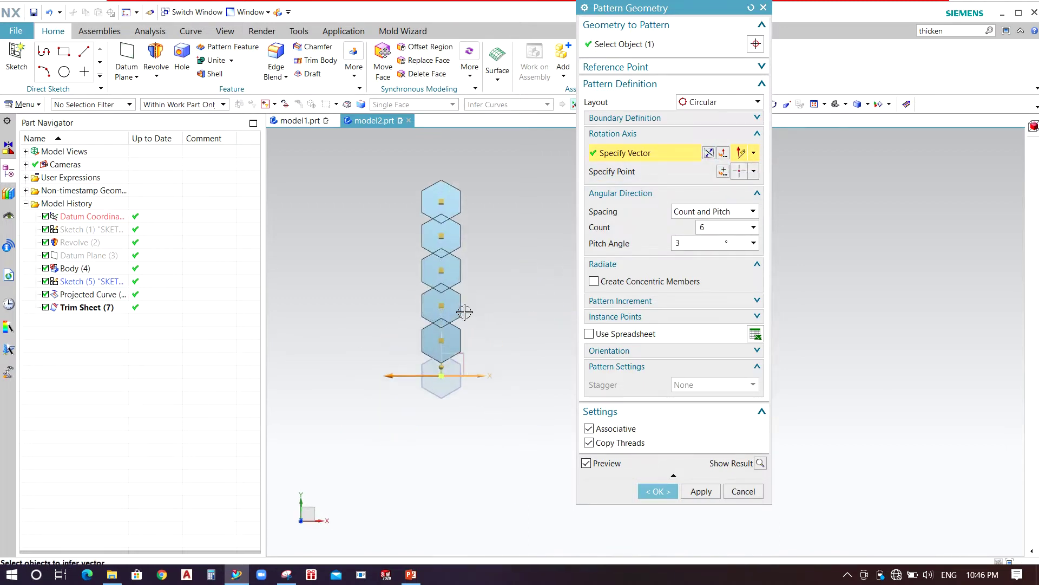
{"action": "scroll", "coordinate": [430, 325], "scroll_direction": "up", "scroll_amount": 2}
{"action": "scroll", "coordinate": [429, 372], "scroll_direction": "down", "scroll_amount": 2}
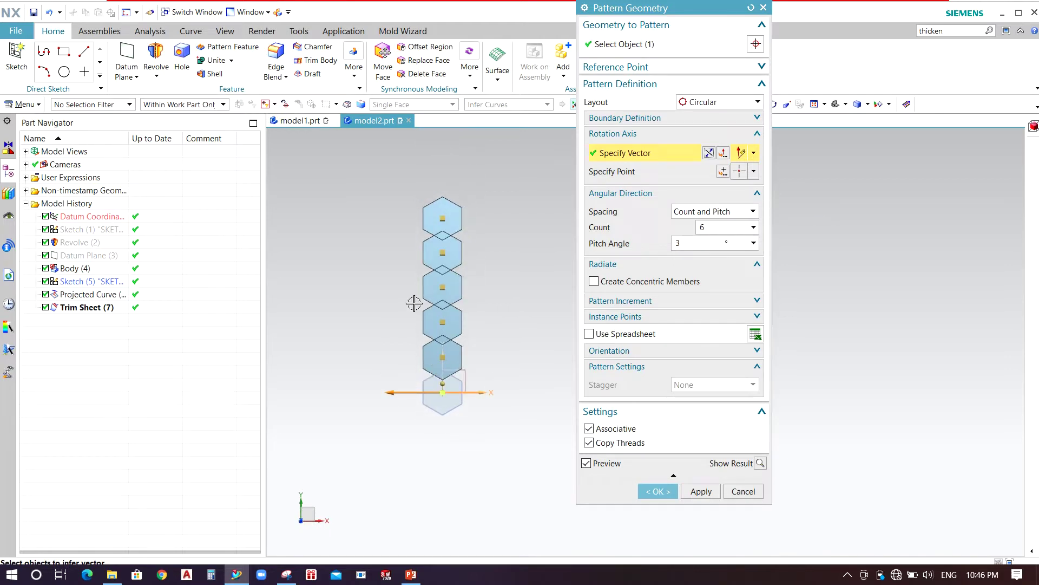
{"action": "scroll", "coordinate": [447, 344], "scroll_direction": "up", "scroll_amount": 2}
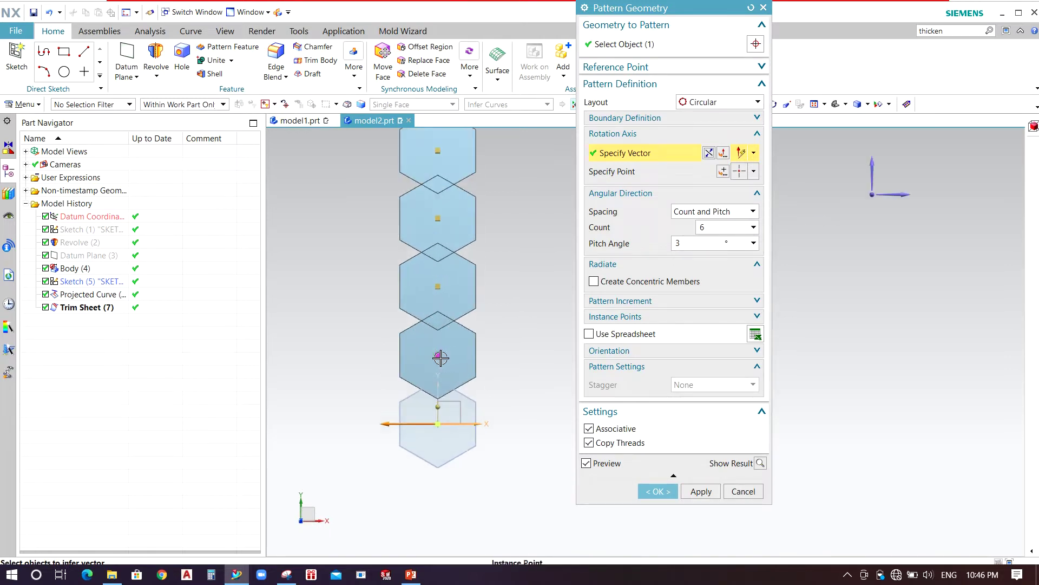
{"action": "right_click", "coordinate": [439, 359]}
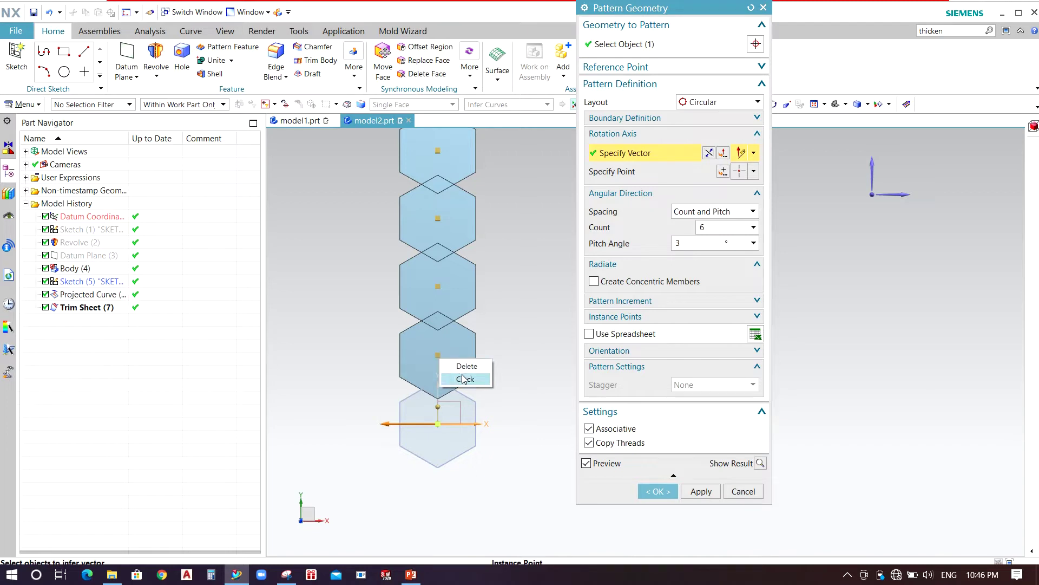
{"action": "left_click", "coordinate": [465, 378]}
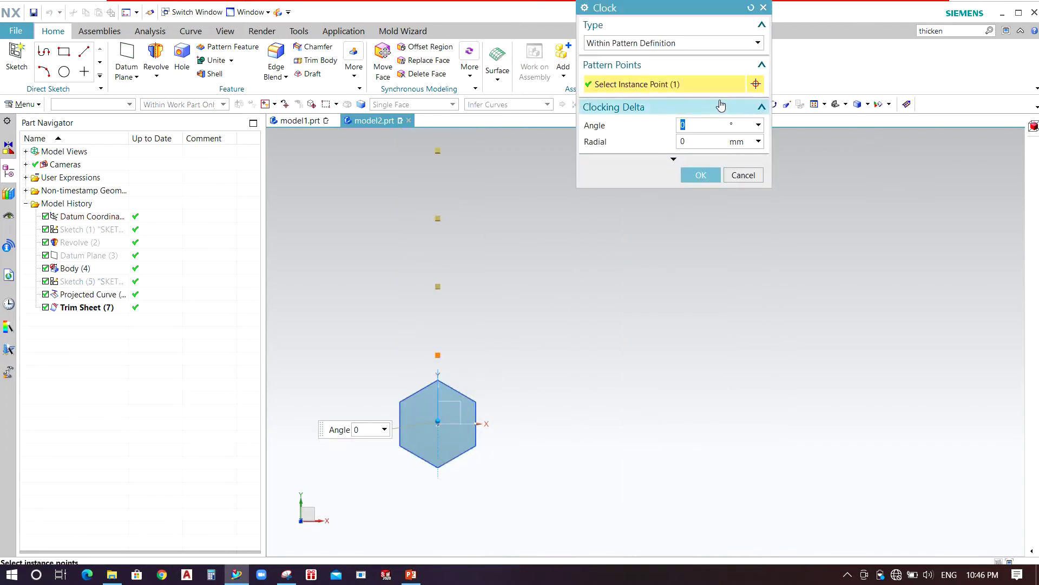
{"action": "left_click", "coordinate": [671, 43]}
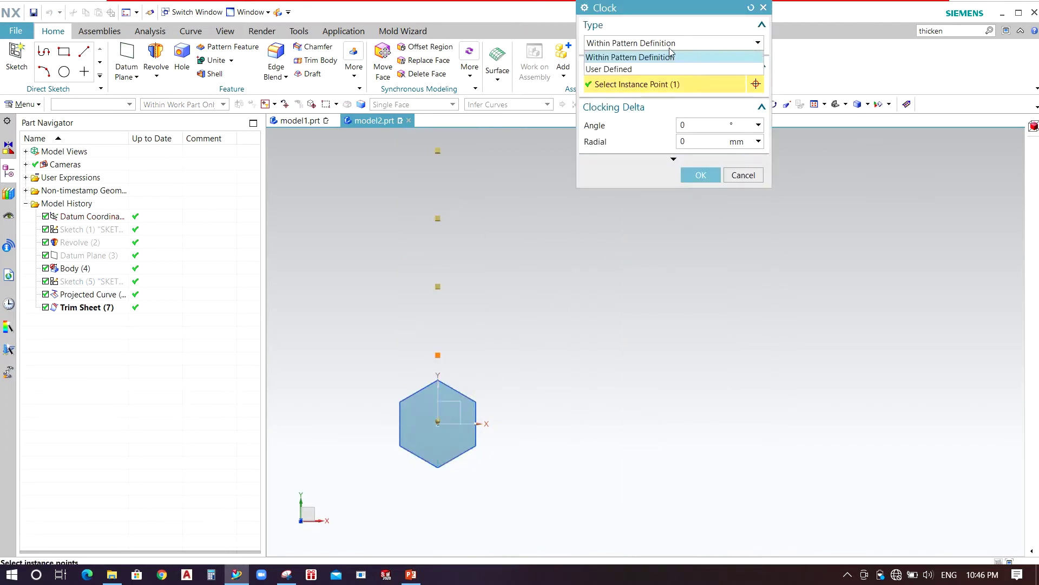
{"action": "left_click", "coordinate": [642, 69]}
{"action": "left_click", "coordinate": [723, 126]}
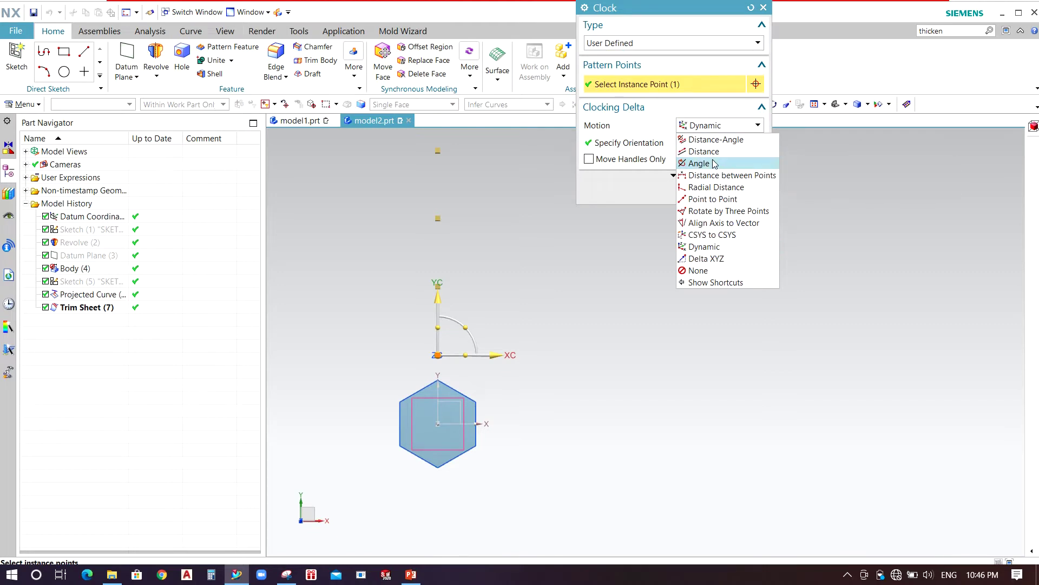
{"action": "left_click", "coordinate": [716, 162]}
- Clock the instance directly above the original hexagon by 1.75° about the Y axis, with the axis point at the origin
{"action": "scroll", "coordinate": [612, 315], "scroll_direction": "down", "scroll_amount": 3}
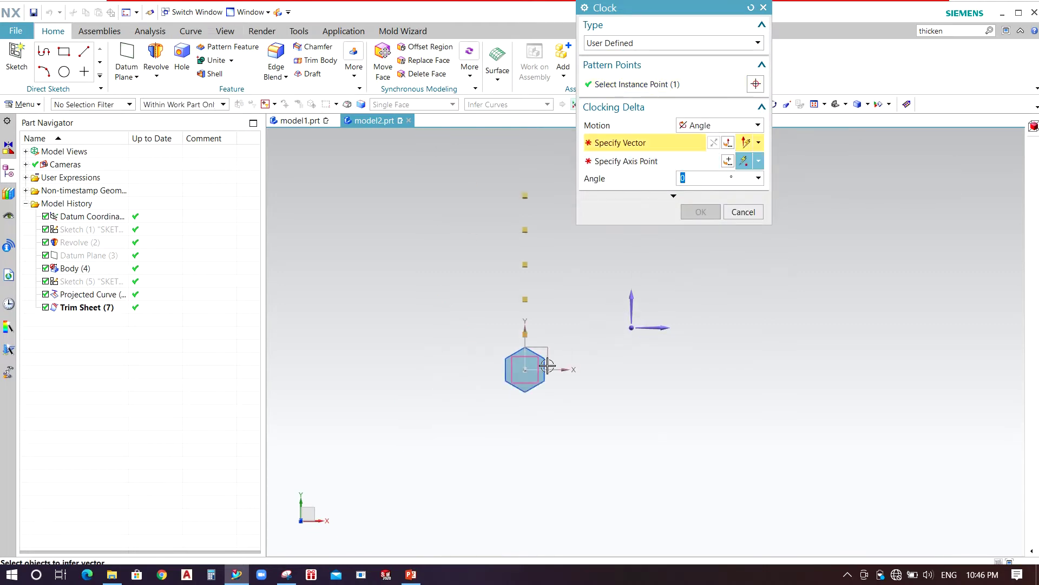
{"action": "scroll", "coordinate": [525, 335], "scroll_direction": "up", "scroll_amount": 4}
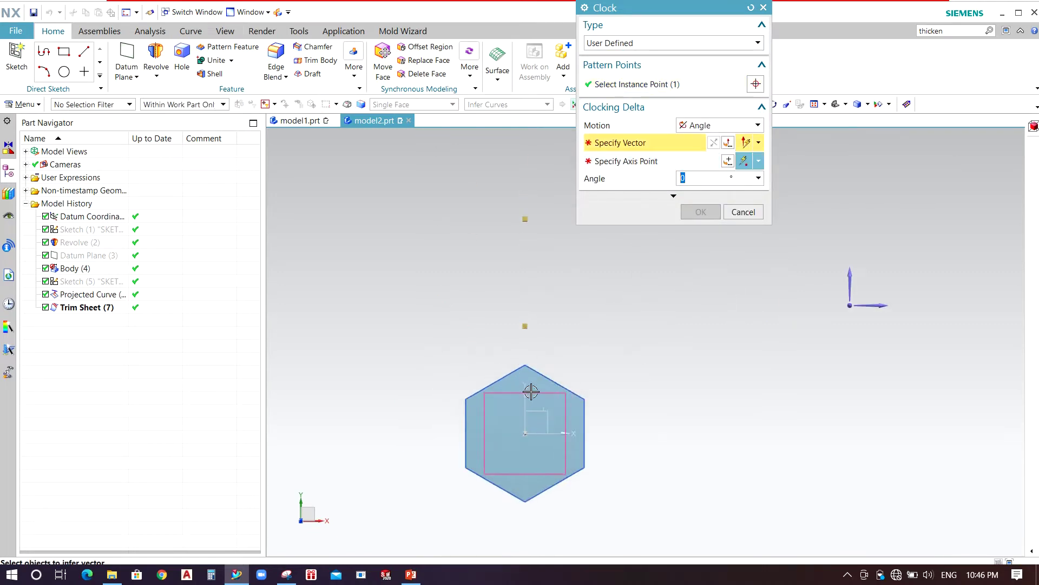
{"action": "scroll", "coordinate": [581, 255], "scroll_direction": "down", "scroll_amount": 3}
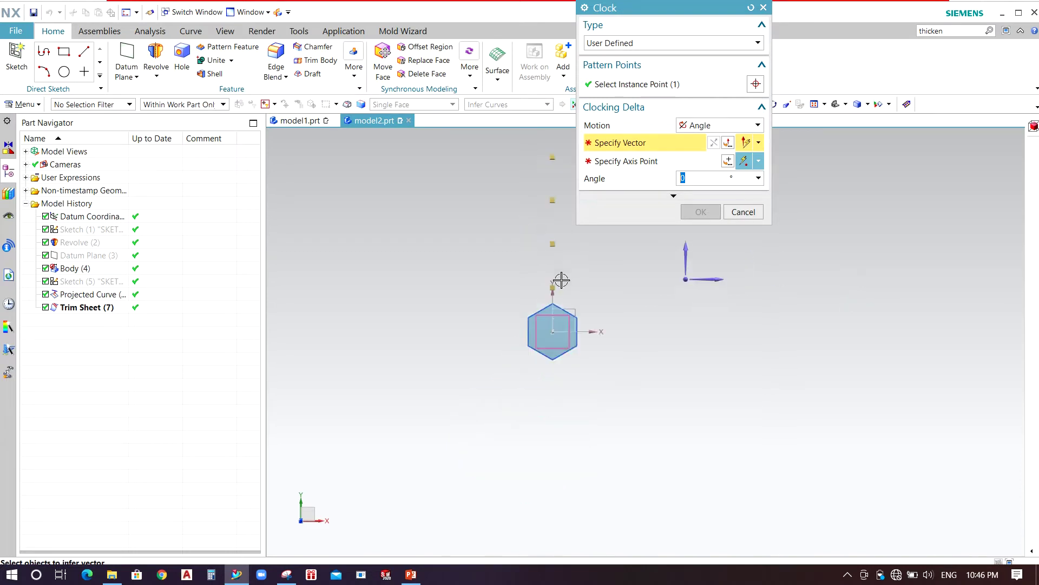
{"action": "left_click", "coordinate": [684, 255]}
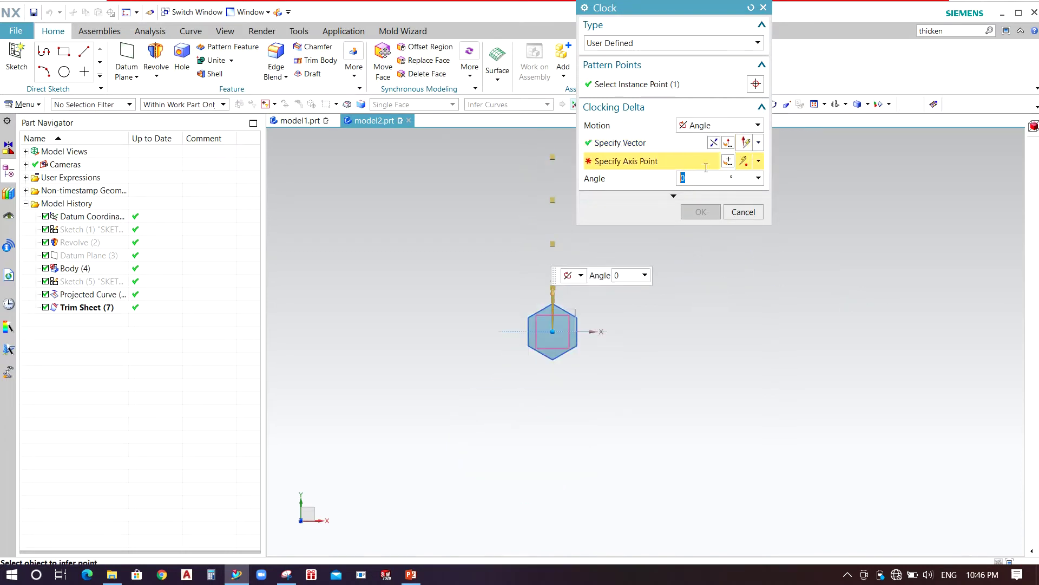
{"action": "type", "text": "1.75"}
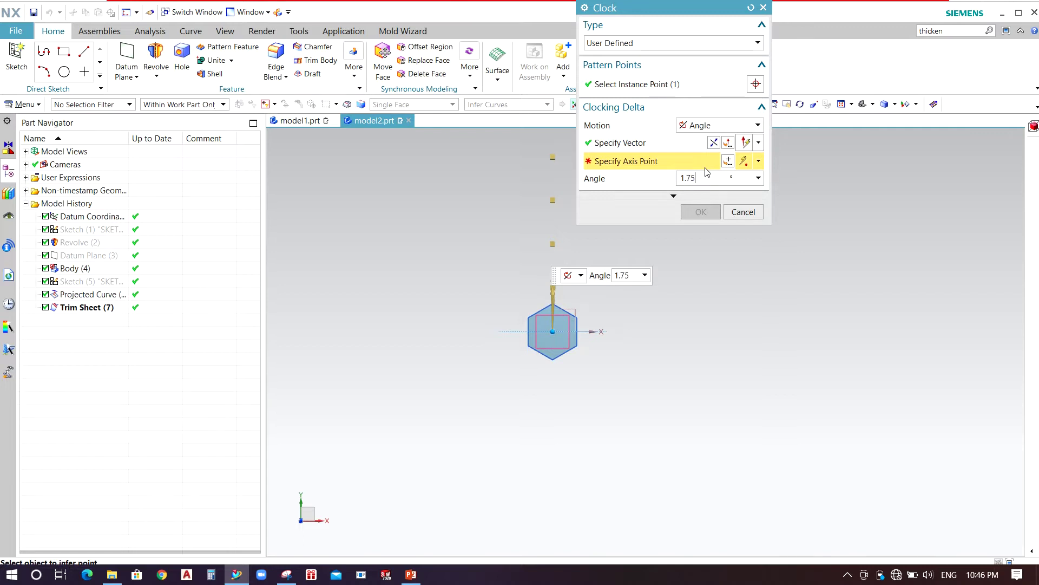
{"action": "key", "text": "Return"}
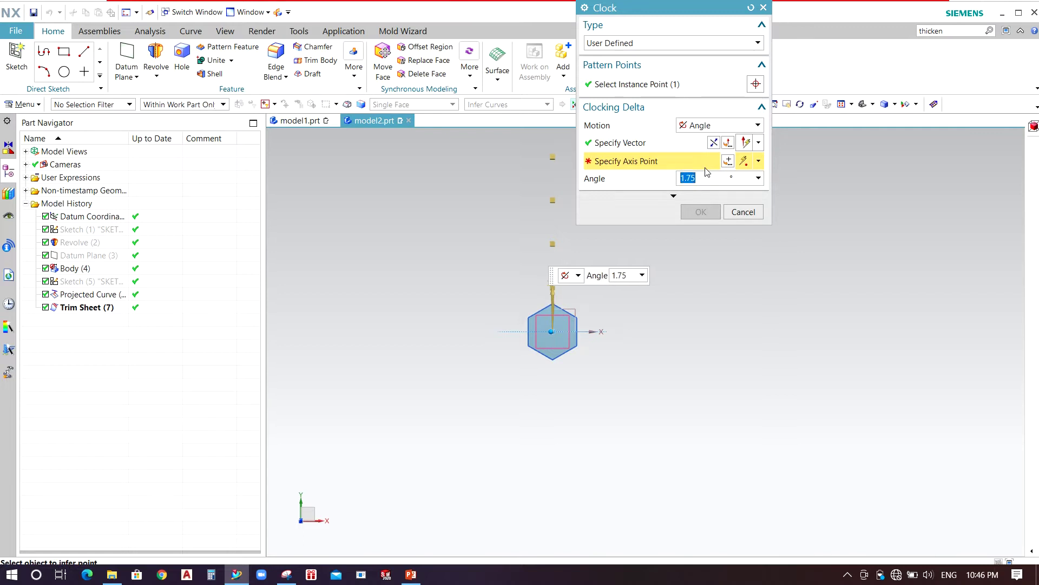
{"action": "left_click", "coordinate": [728, 161]}
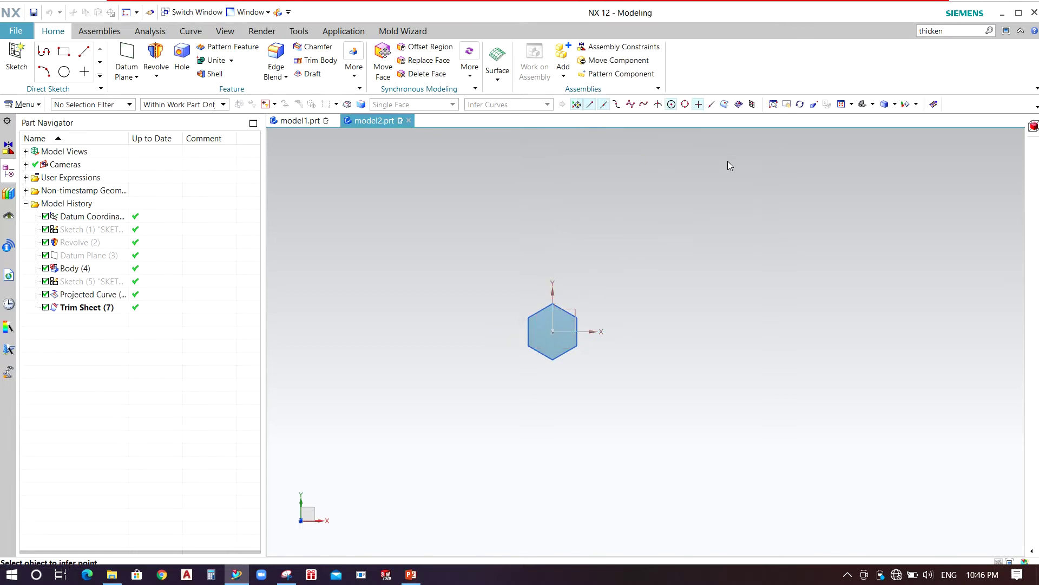
{"action": "left_click", "coordinate": [697, 233]}
{"action": "scroll", "coordinate": [567, 277], "scroll_direction": "up", "scroll_amount": 3}
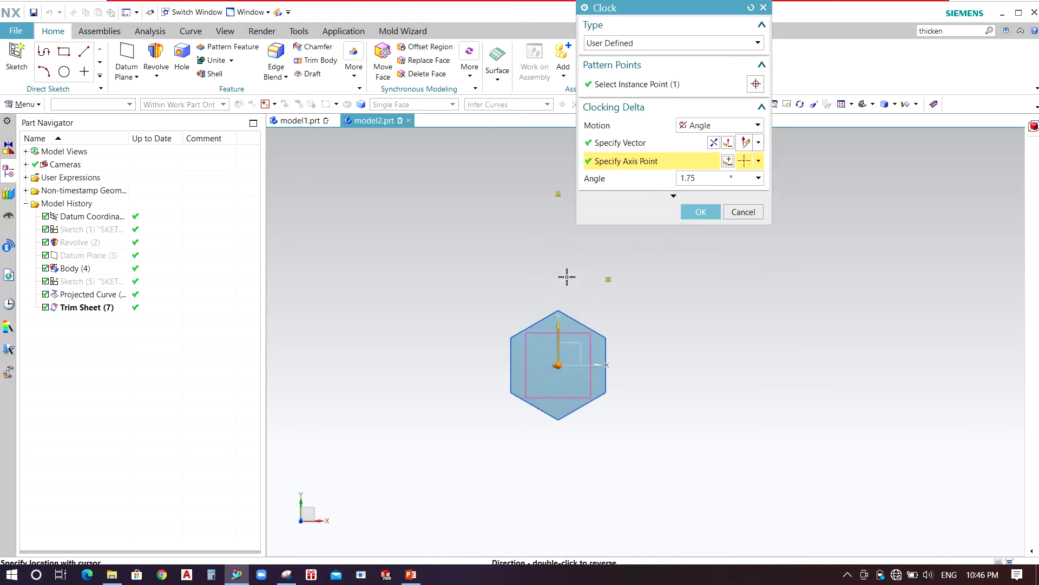
{"action": "left_click", "coordinate": [698, 212]}
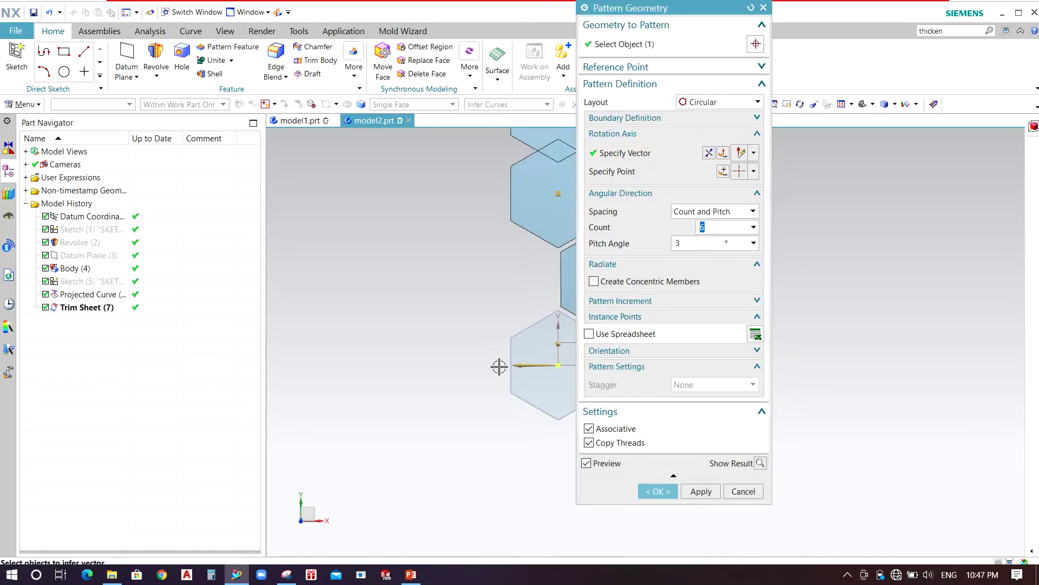
- Start clocking the third instance above the original hexagon, using the User Defined type with Angle motion
{"action": "scroll", "coordinate": [444, 340], "scroll_direction": "down", "scroll_amount": 4}
{"action": "scroll", "coordinate": [481, 284], "scroll_direction": "up", "scroll_amount": 3}
{"action": "right_click", "coordinate": [478, 297]}
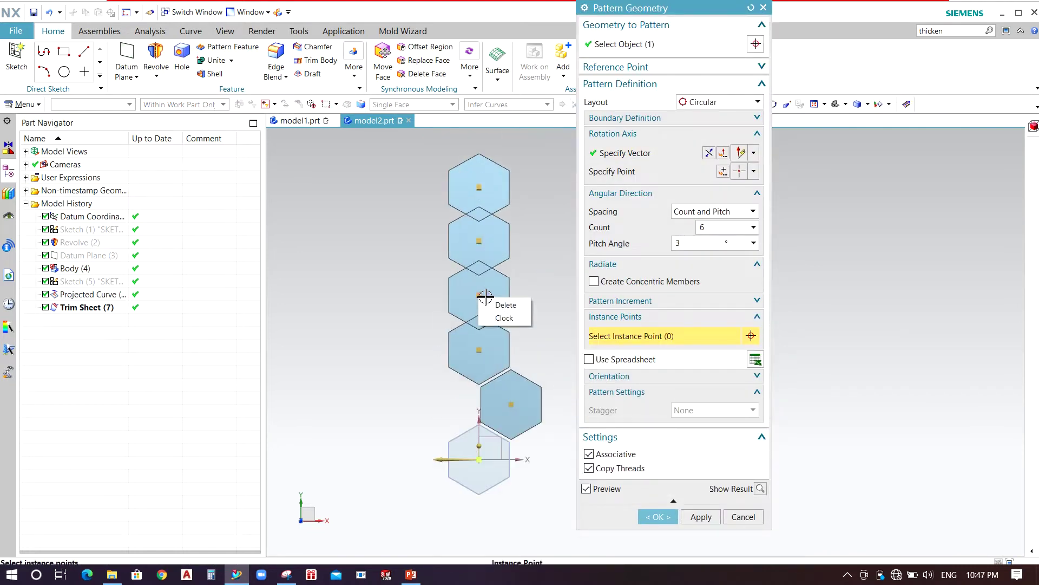
{"action": "left_click", "coordinate": [501, 317]}
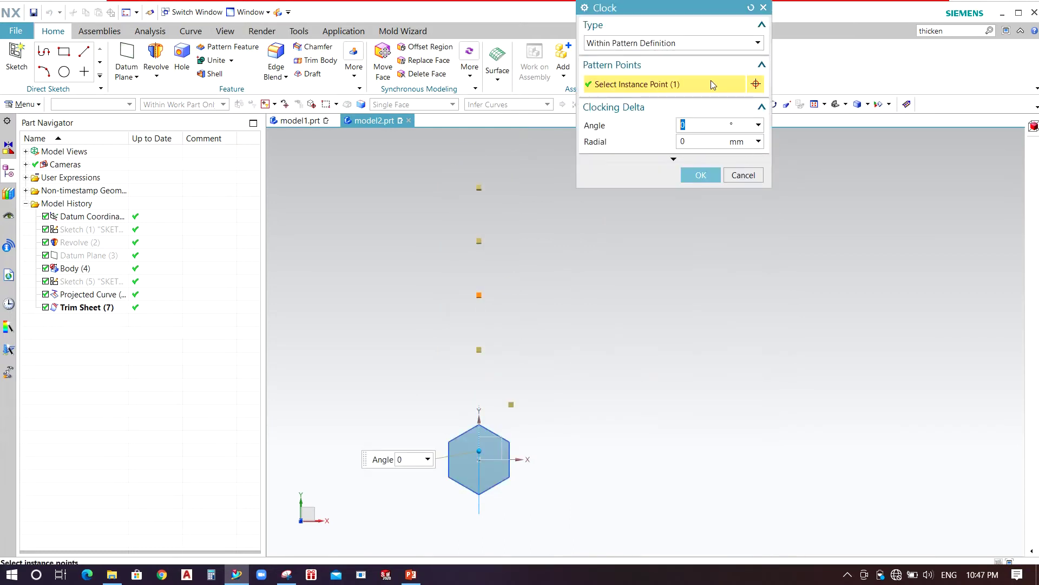
{"action": "left_click", "coordinate": [692, 45]}
{"action": "left_click", "coordinate": [661, 69]}
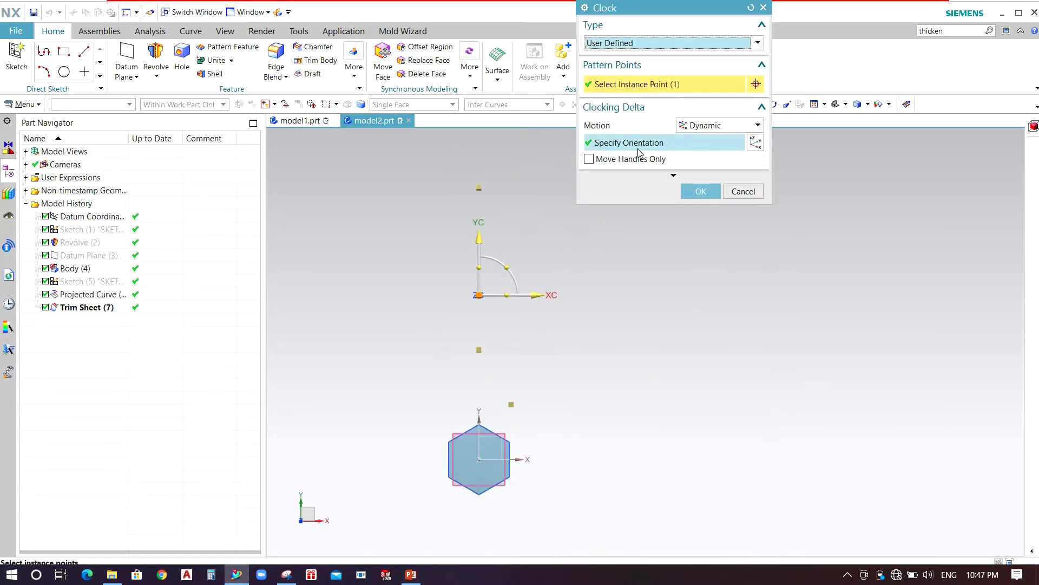
{"action": "left_click", "coordinate": [713, 126]}
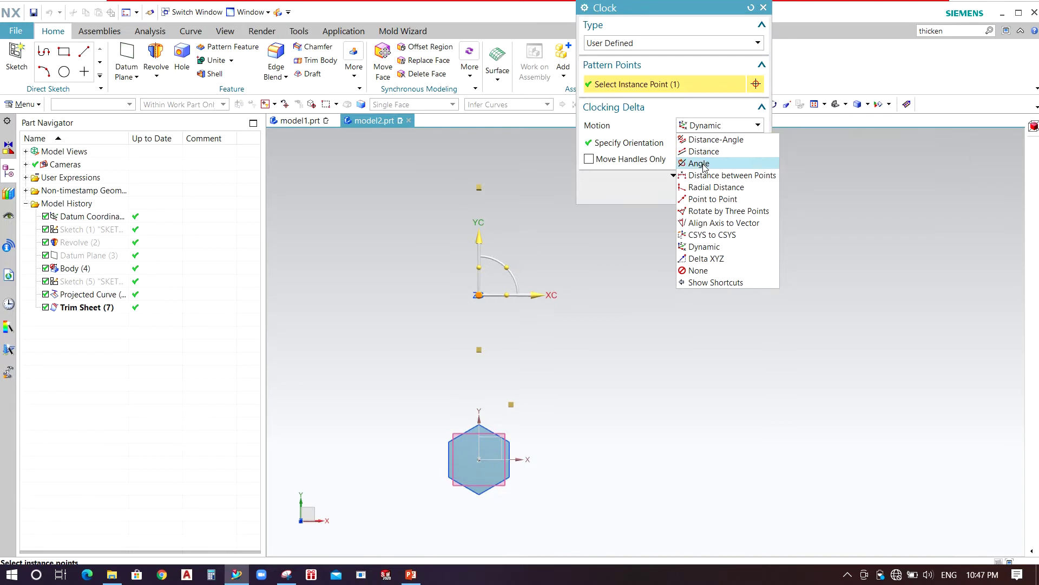
{"action": "left_click", "coordinate": [699, 163]}
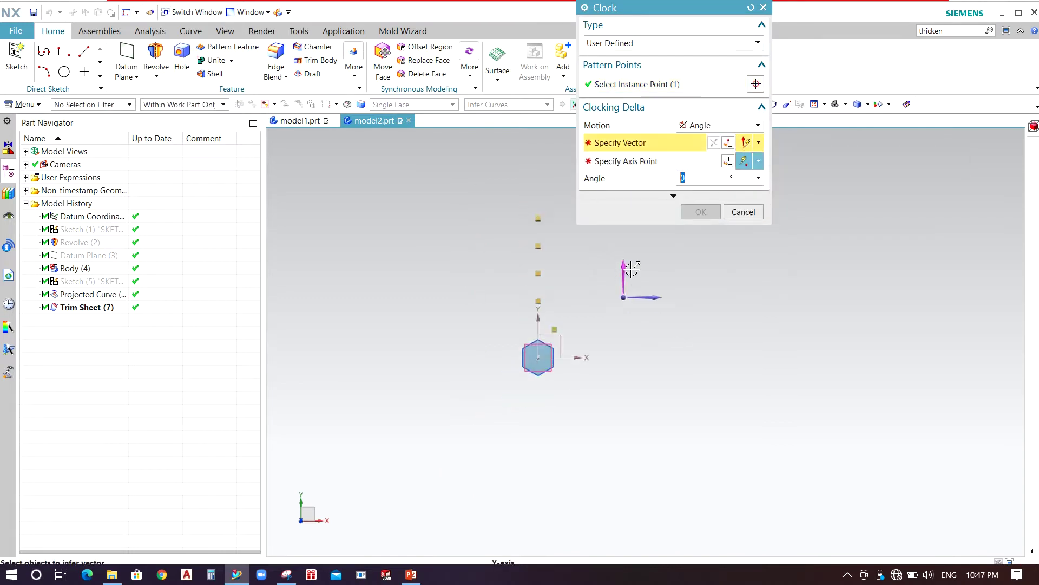
- Rotate the third instance by 1.75° about the Y axis through the origin and accept its clocking
{"action": "left_click", "coordinate": [626, 268]}
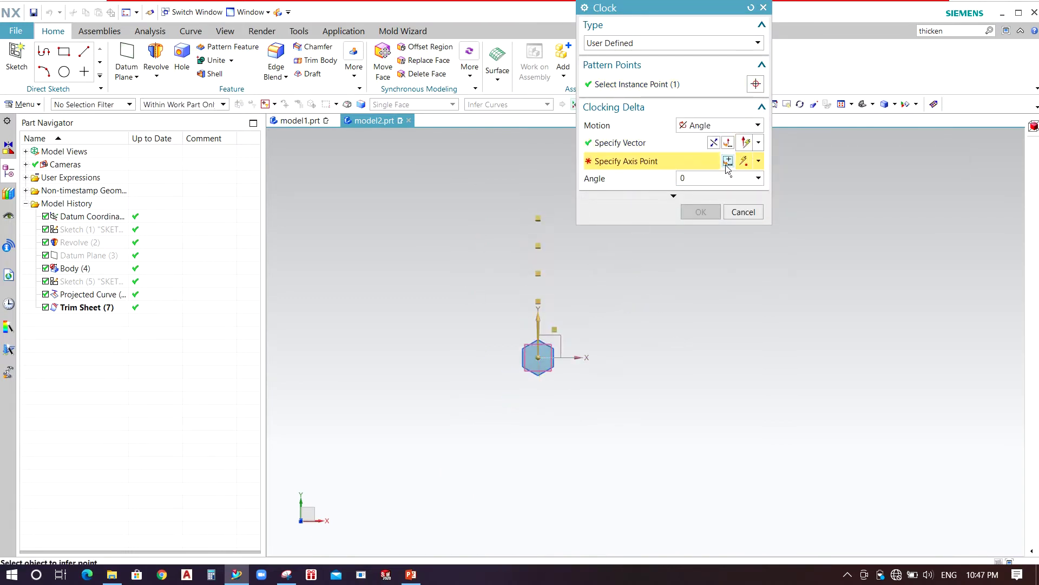
{"action": "key", "text": "Escape"}
{"action": "left_click", "coordinate": [687, 230]}
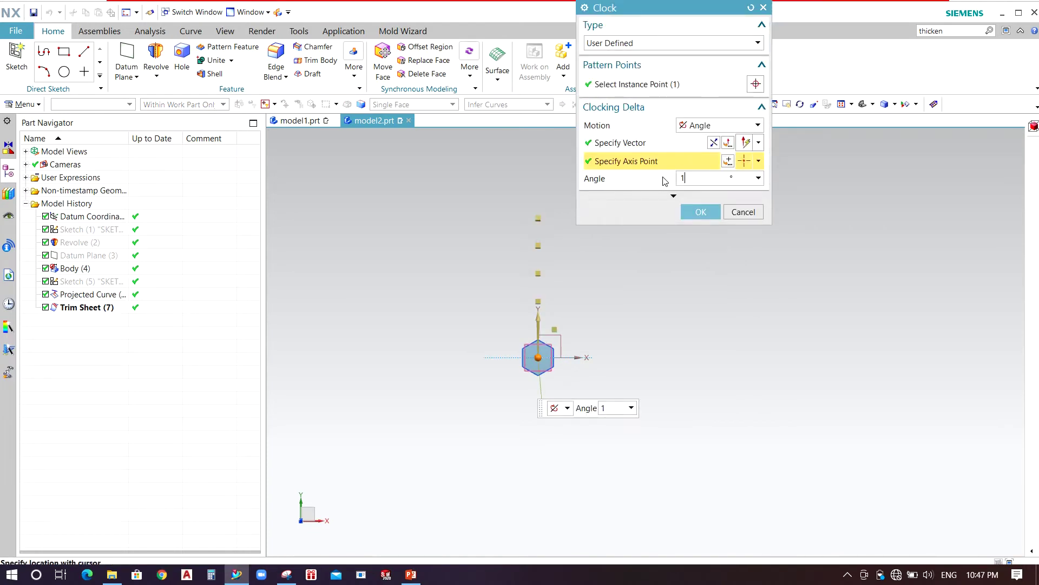
{"action": "type", "text": "1.75"}
{"action": "key", "text": "Return"}
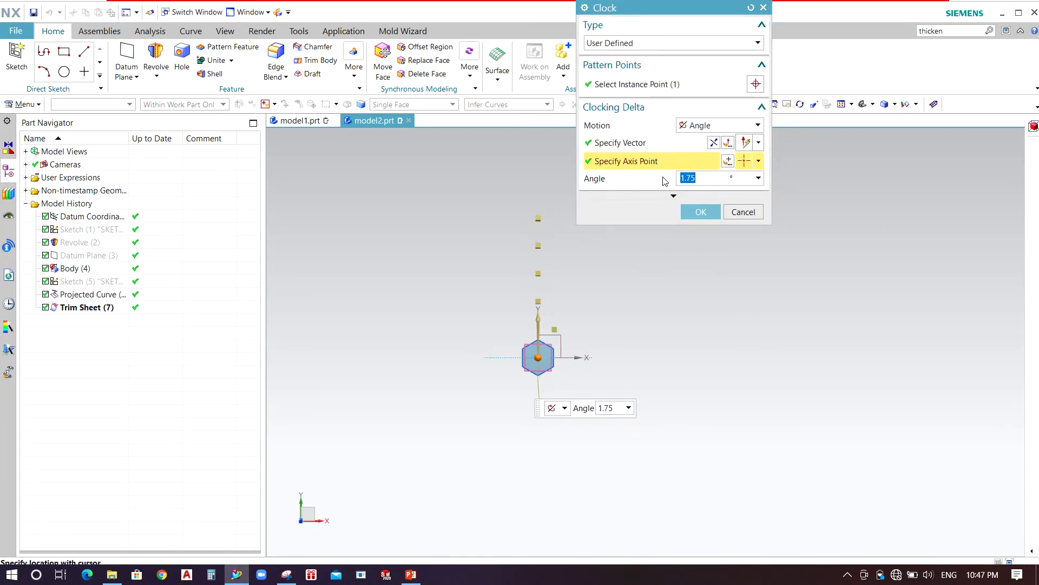
{"action": "left_click", "coordinate": [700, 212]}
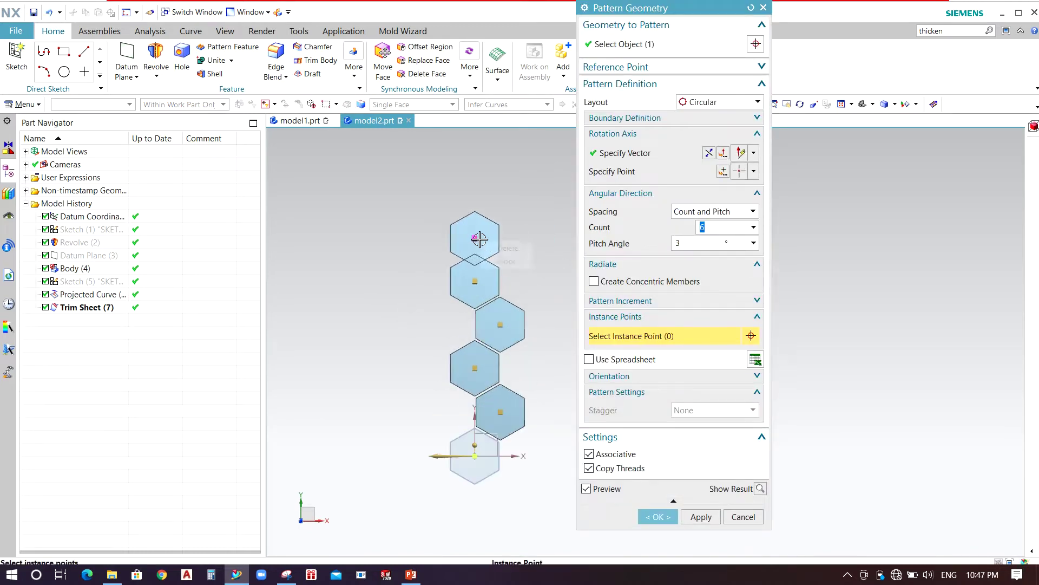
- Start clocking the fifth, uppermost pattern instance, using the User Defined type with Angle motion
{"action": "right_click", "coordinate": [480, 242]}
{"action": "left_click", "coordinate": [507, 261]}
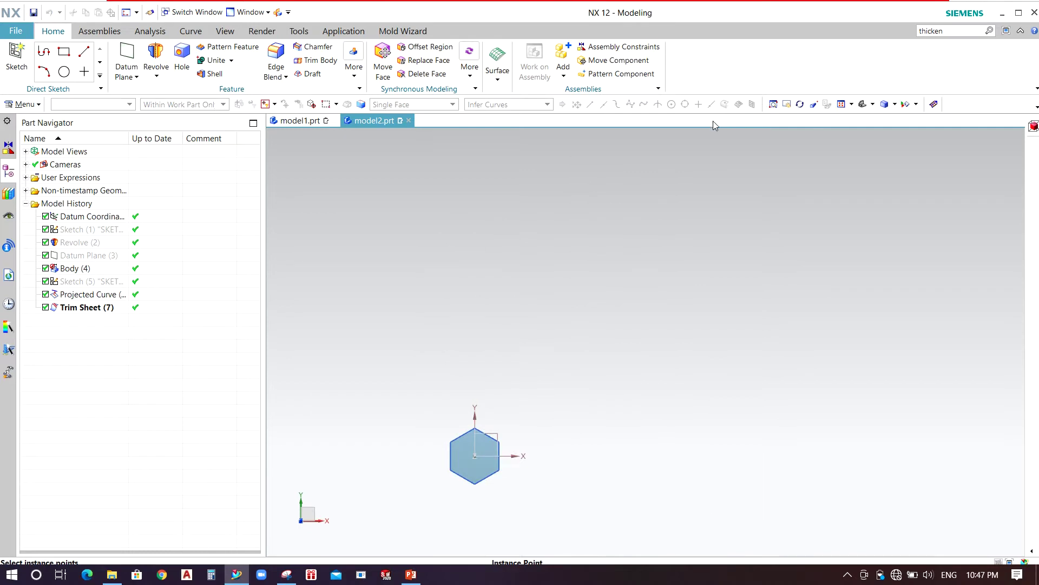
{"action": "left_click", "coordinate": [674, 42]}
{"action": "left_click", "coordinate": [612, 67]}
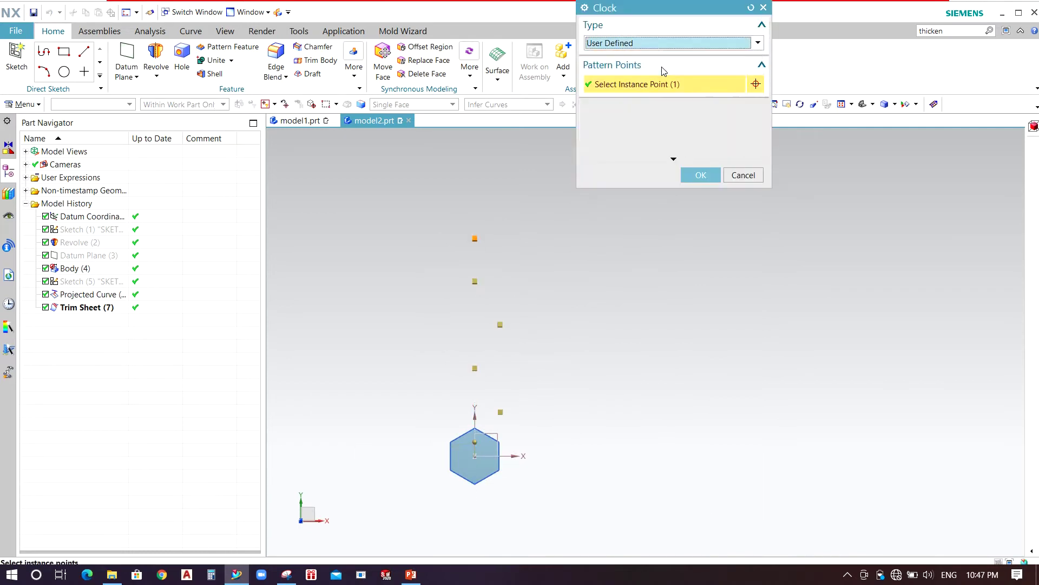
{"action": "left_click", "coordinate": [720, 125]}
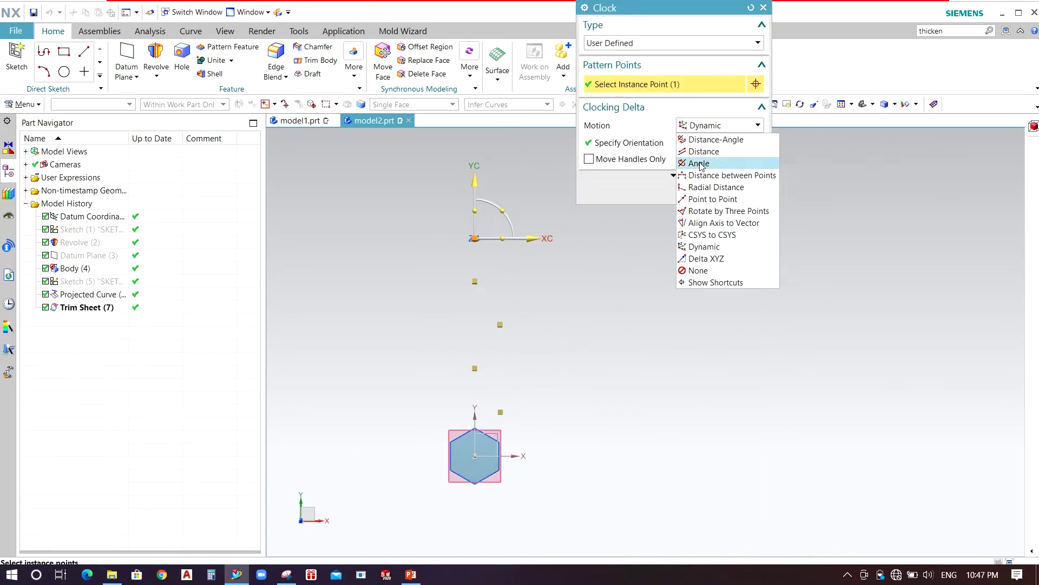
{"action": "left_click", "coordinate": [700, 163]}
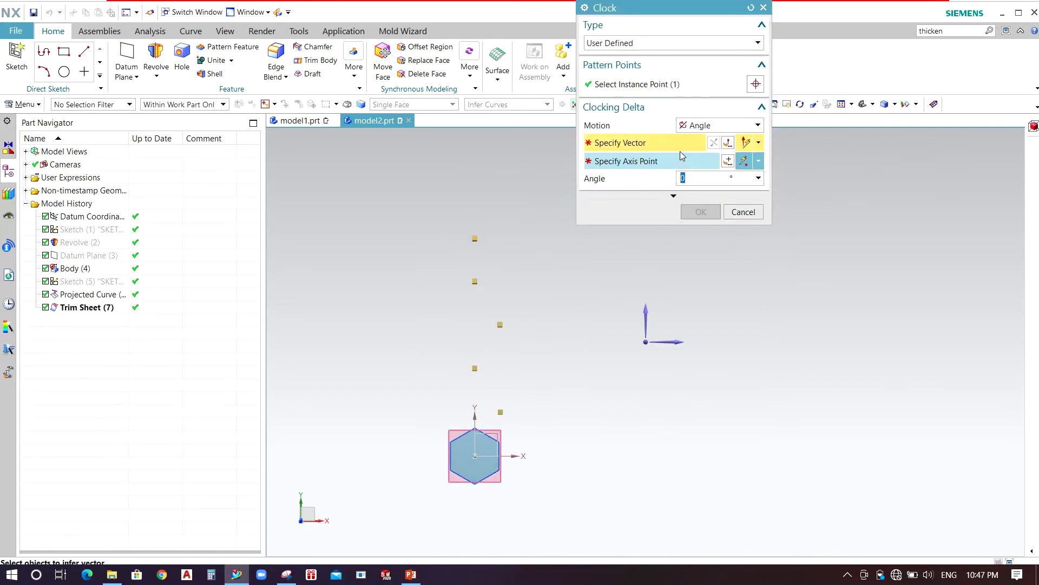
- Rotate the uppermost instance by 1.75° about the Y axis through the origin (0, 0, 0) and accept its clocking
{"action": "left_click", "coordinate": [646, 321]}
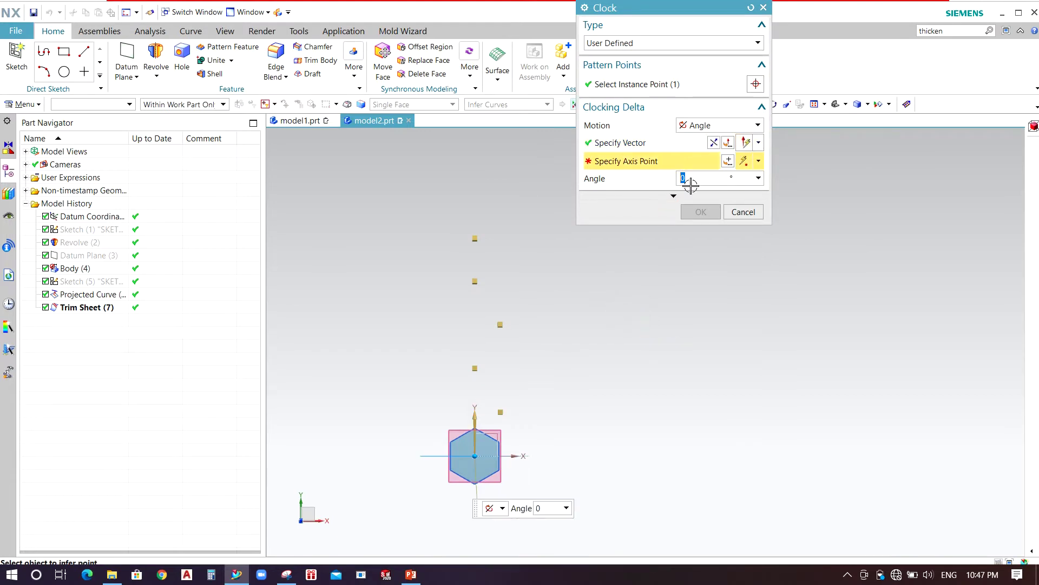
{"action": "left_click", "coordinate": [728, 161]}
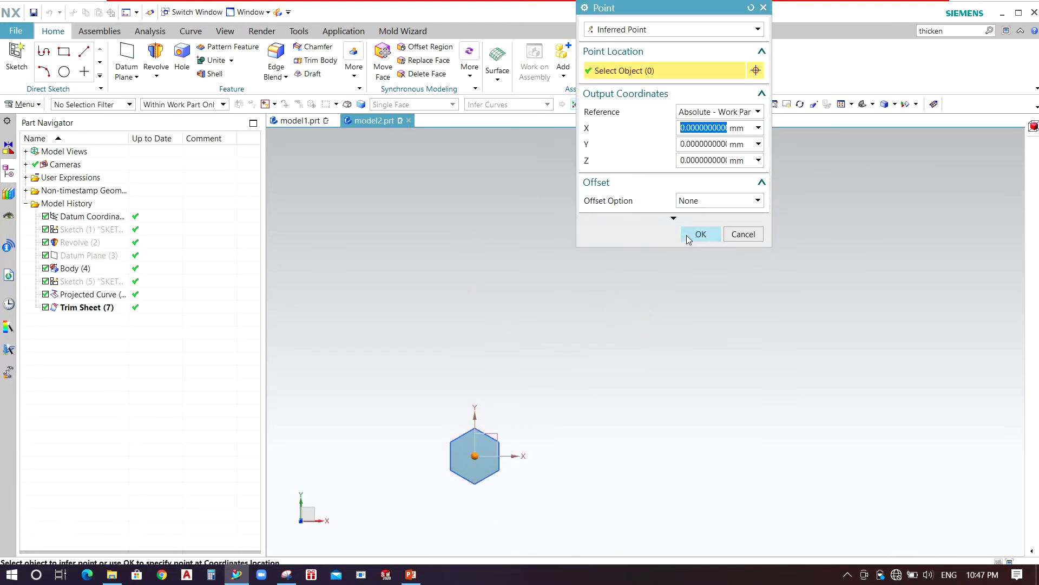
{"action": "left_click", "coordinate": [699, 234]}
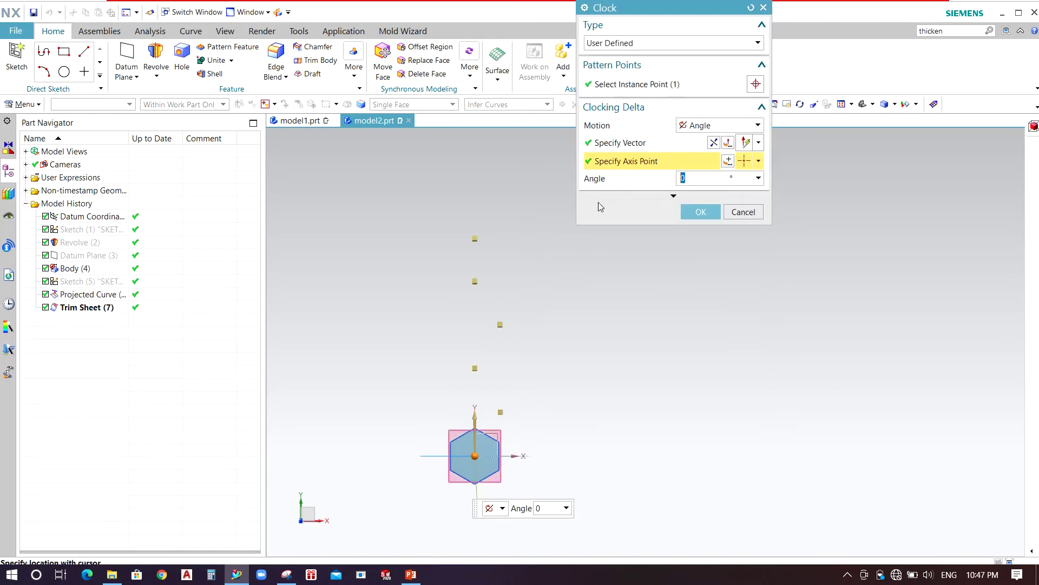
{"action": "type", "text": "1.75"}
{"action": "left_click", "coordinate": [697, 213]}
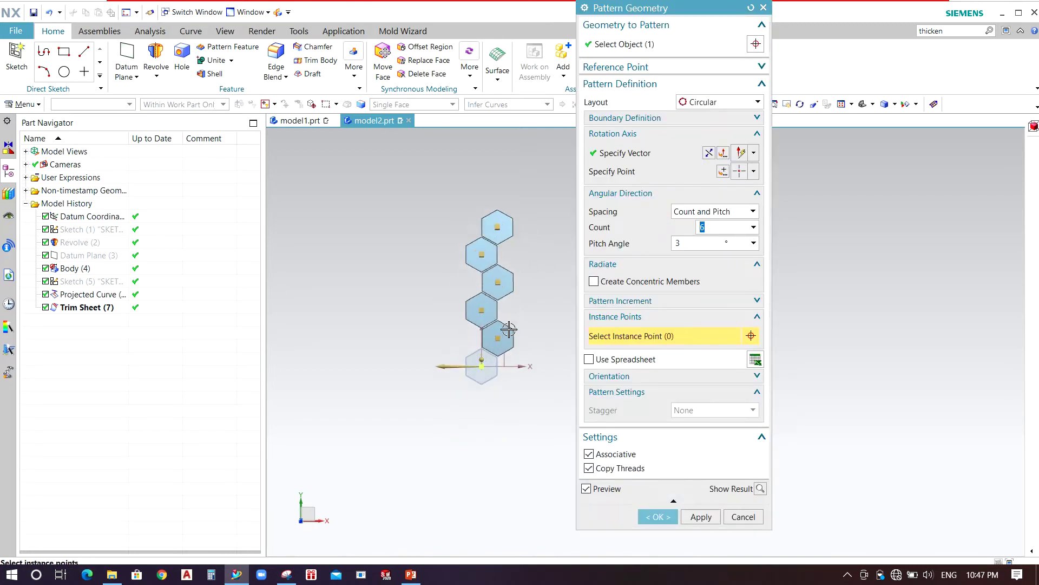
- Create the circular Pattern Geometry feature with the staggered column of hexagonal sheets
{"action": "left_click", "coordinate": [657, 517]}
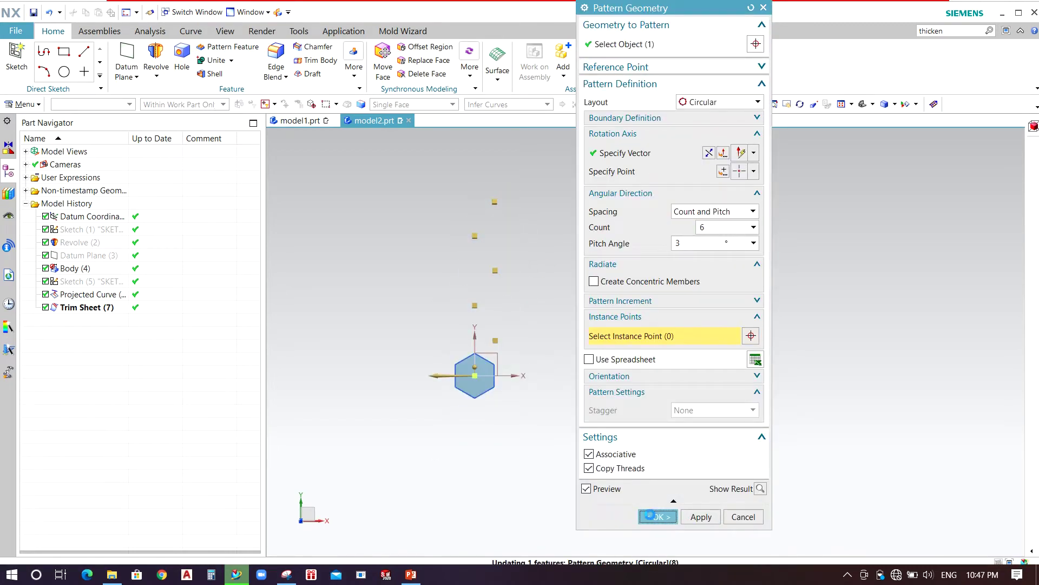
{"action": "middle_click_drag", "start_coordinate": [577, 330], "coordinate": [548, 307]}
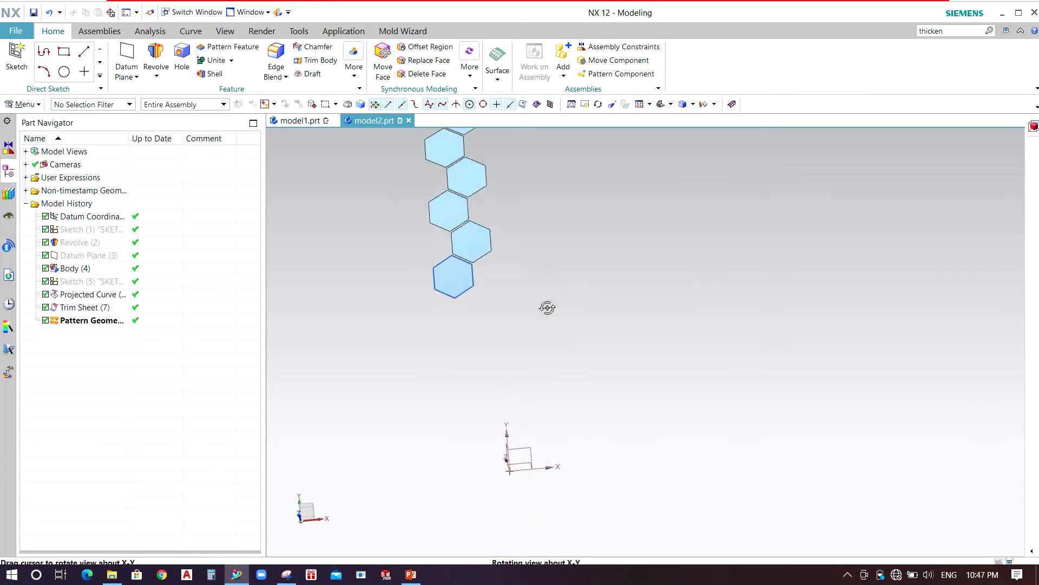
{"action": "scroll", "coordinate": [548, 308], "scroll_direction": "down", "scroll_amount": 3}
{"action": "scroll", "coordinate": [526, 282], "scroll_direction": "up", "scroll_amount": 4}
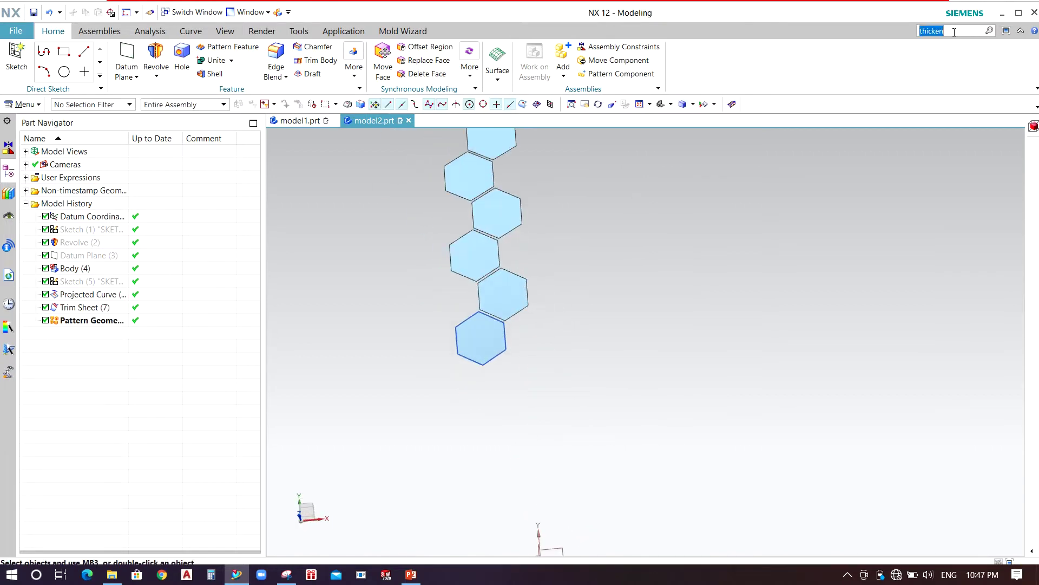
- Thicken the original, lowest hexagonal sheet with Offset 1 of 1 mm and Offset 2 of -1 mm
{"action": "left_click", "coordinate": [26, 104]}
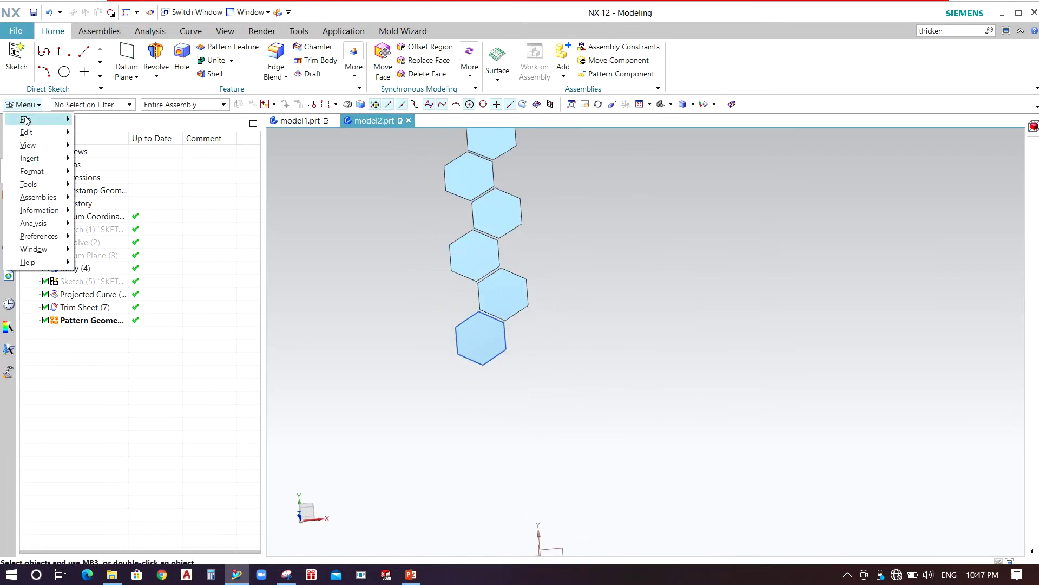
{"action": "mouse_move", "coordinate": [32, 158]}
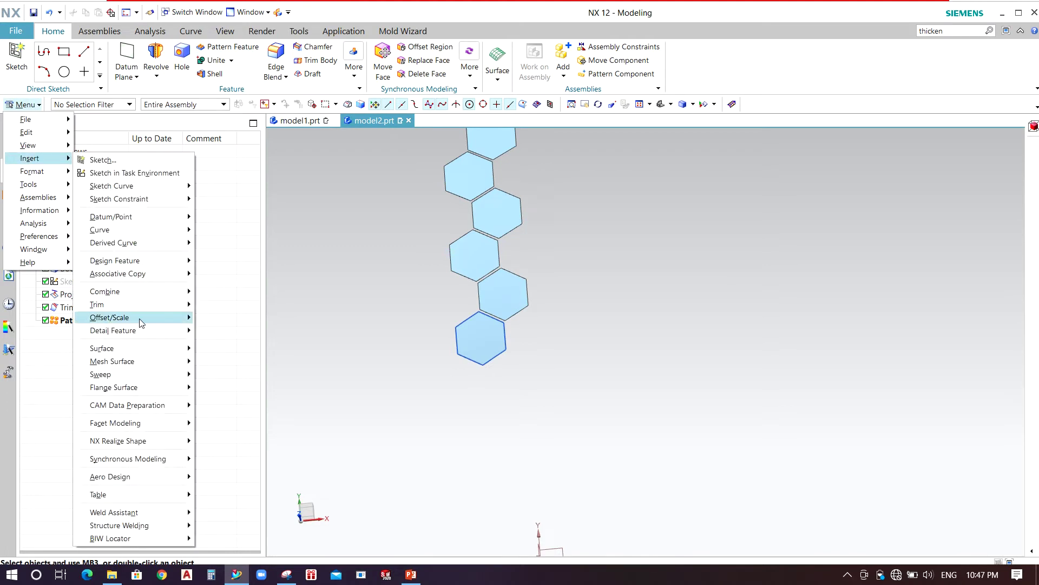
{"action": "mouse_move", "coordinate": [116, 317]}
{"action": "left_click", "coordinate": [212, 336]}
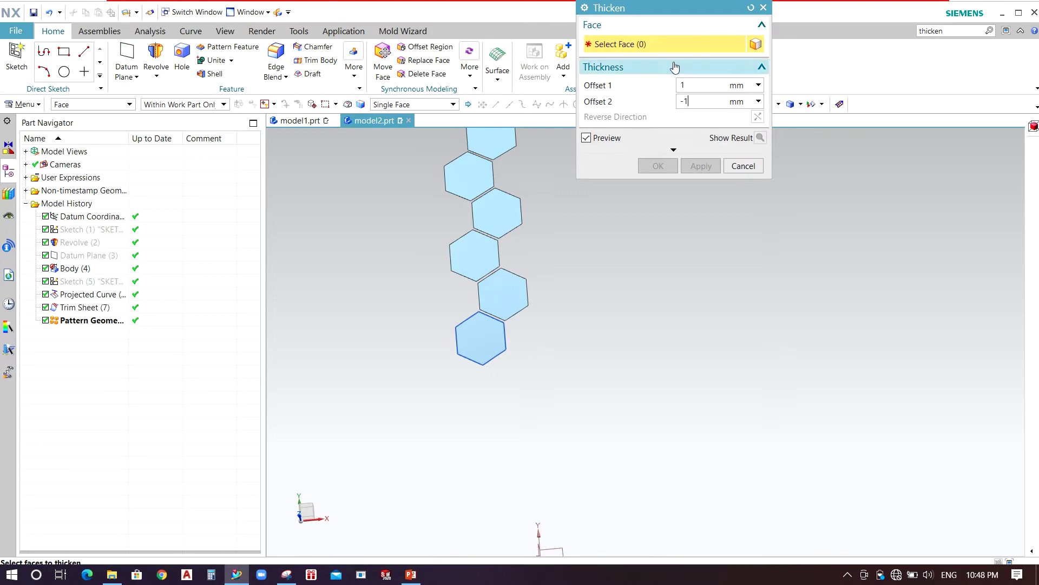
{"action": "scroll", "coordinate": [482, 341], "scroll_direction": "up", "scroll_amount": 2}
{"action": "left_click", "coordinate": [478, 340]}
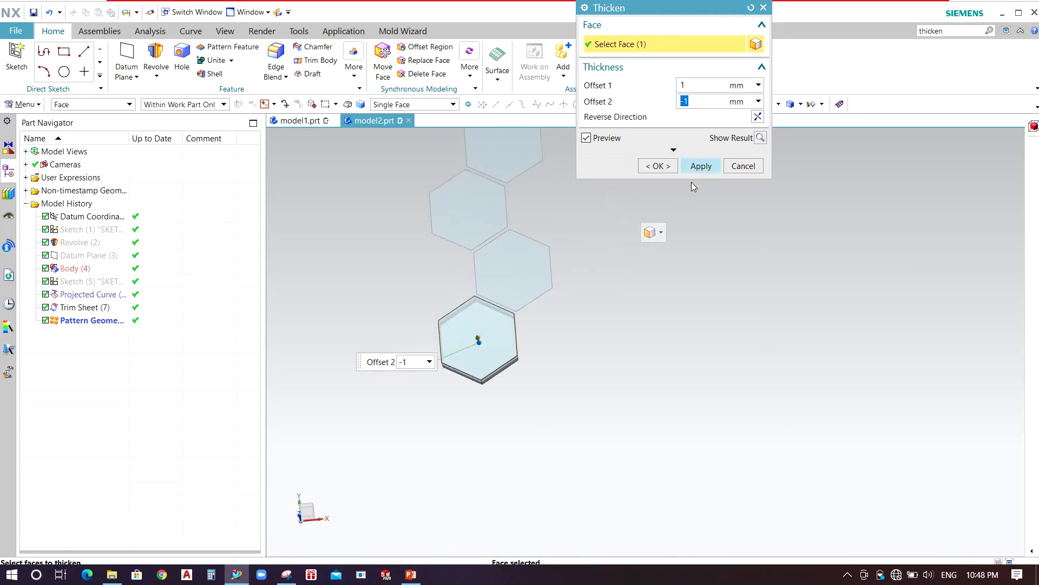
{"action": "left_click", "coordinate": [701, 165]}
- Thicken the second and third hexagons from the bottom as separate features, using the same 1 mm and -1 mm offsets
{"action": "left_click", "coordinate": [509, 271]}
{"action": "middle_click", "coordinate": [509, 270]}
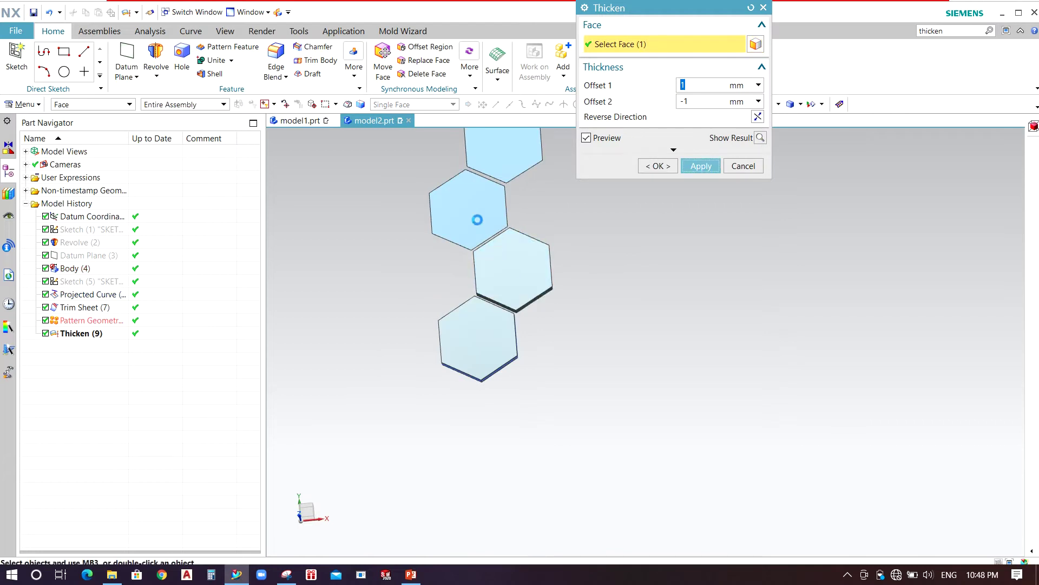
{"action": "left_click", "coordinate": [475, 213]}
{"action": "middle_click", "coordinate": [477, 215]}
{"action": "scroll", "coordinate": [563, 316], "scroll_direction": "down", "scroll_amount": 1}
{"action": "scroll", "coordinate": [570, 428], "scroll_direction": "down", "scroll_amount": 1}
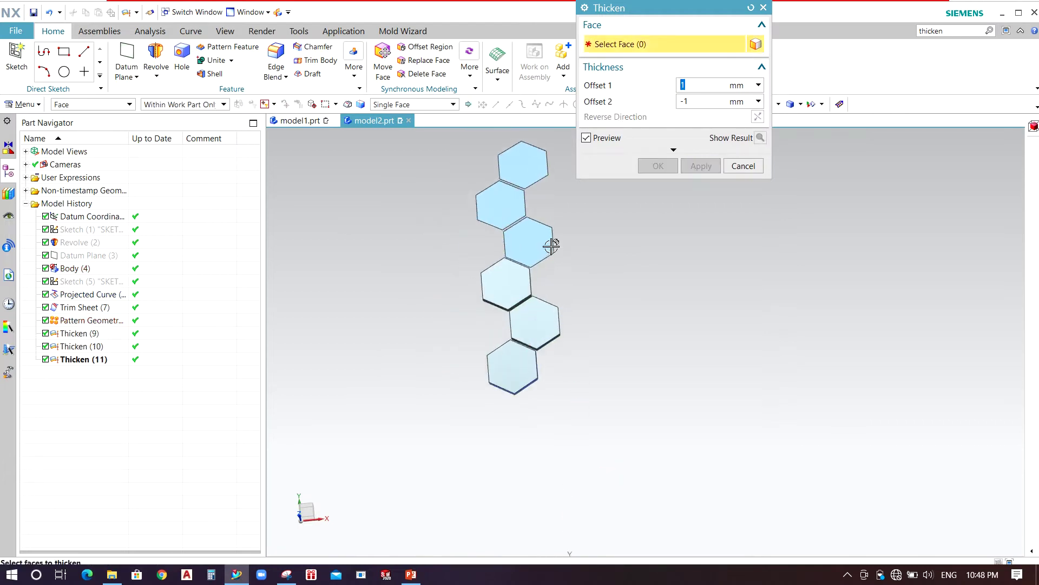
- Thicken the fourth, fifth and uppermost hexagons as separate features with the same 1 mm and -1 mm offsets, and end the Thicken command
{"action": "left_click", "coordinate": [540, 242]}
{"action": "middle_click", "coordinate": [538, 242]}
{"action": "left_click", "coordinate": [501, 205]}
{"action": "middle_click", "coordinate": [501, 202]}
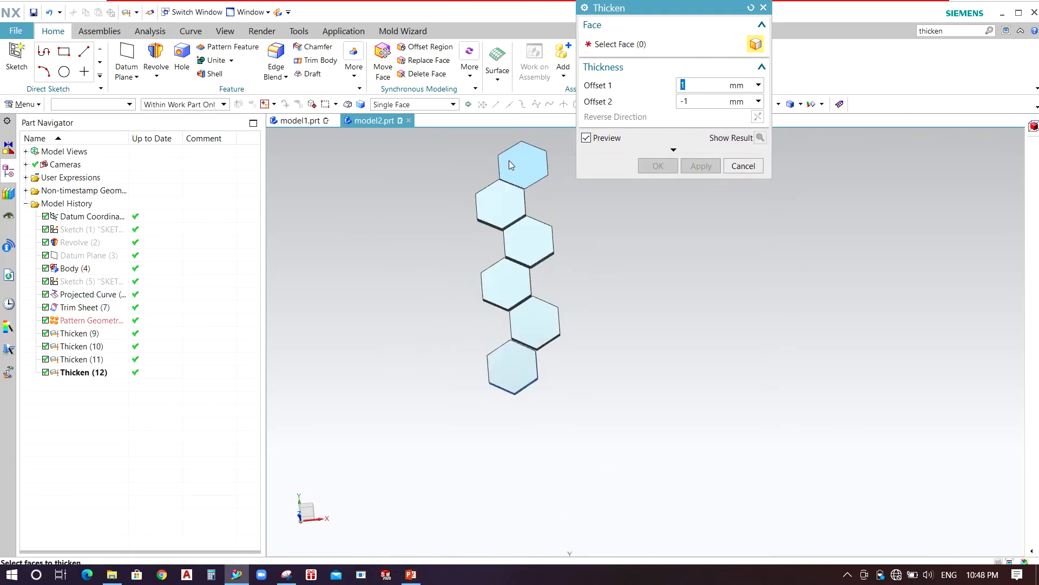
{"action": "left_click", "coordinate": [512, 163]}
{"action": "middle_click", "coordinate": [595, 238]}
{"action": "left_click", "coordinate": [743, 167]}
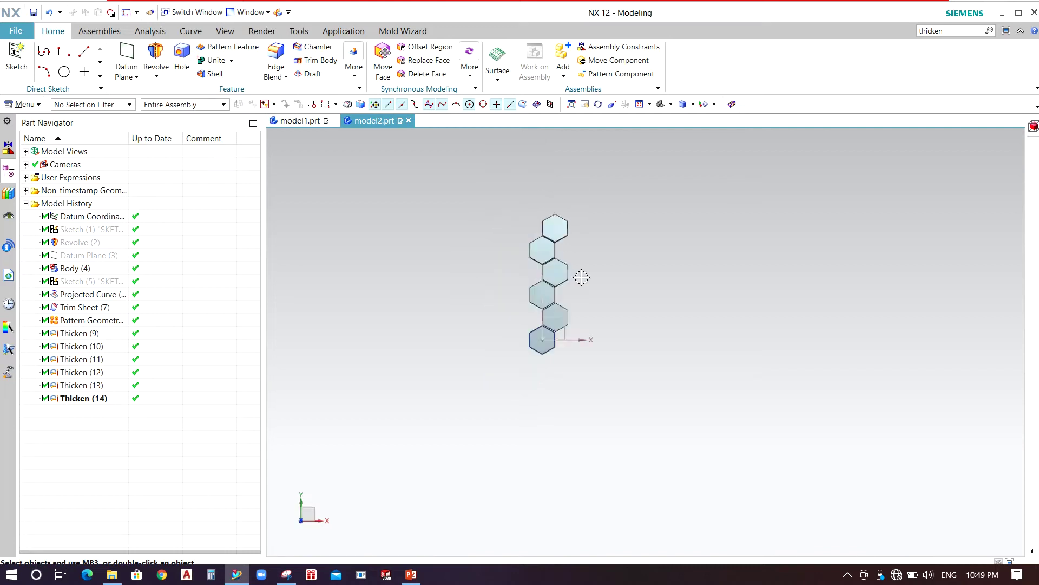
- Start a new circular Pattern Geometry and select all six thickened hexagon bodies of the staggered column
{"action": "scroll", "coordinate": [563, 280], "scroll_direction": "up", "scroll_amount": 1}
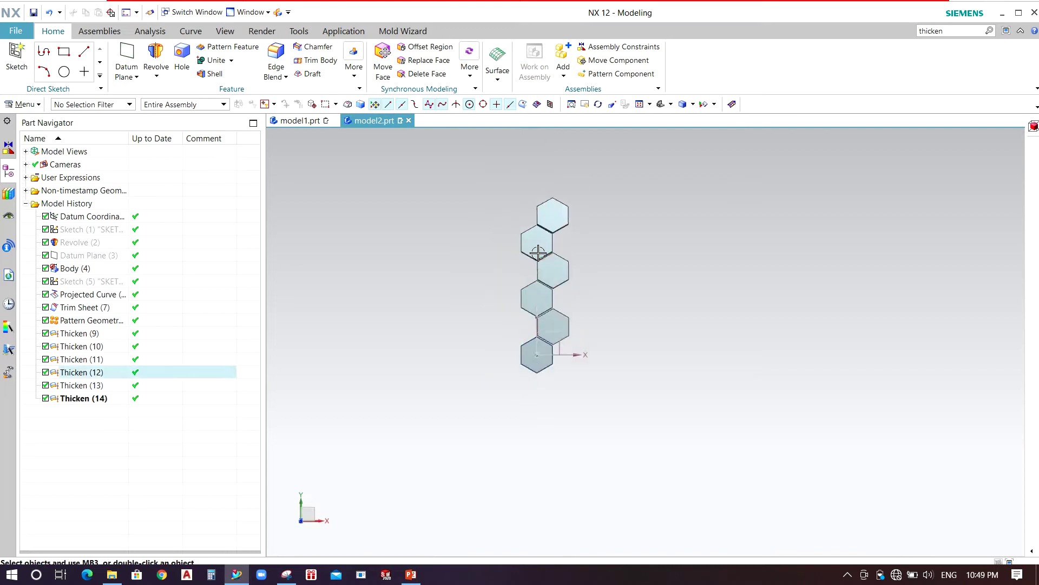
{"action": "left_click", "coordinate": [288, 12]}
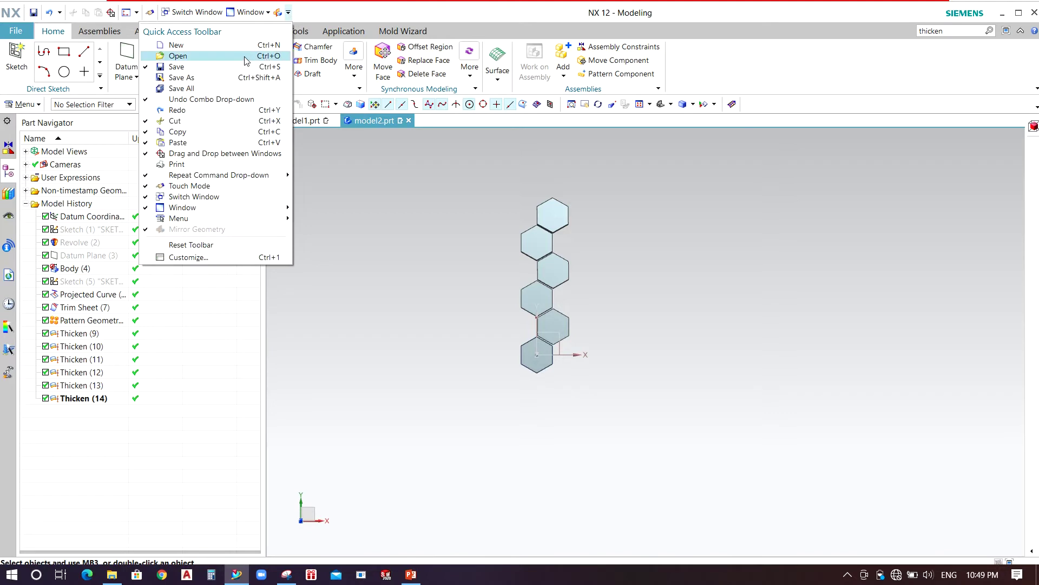
{"action": "left_click", "coordinate": [136, 12]}
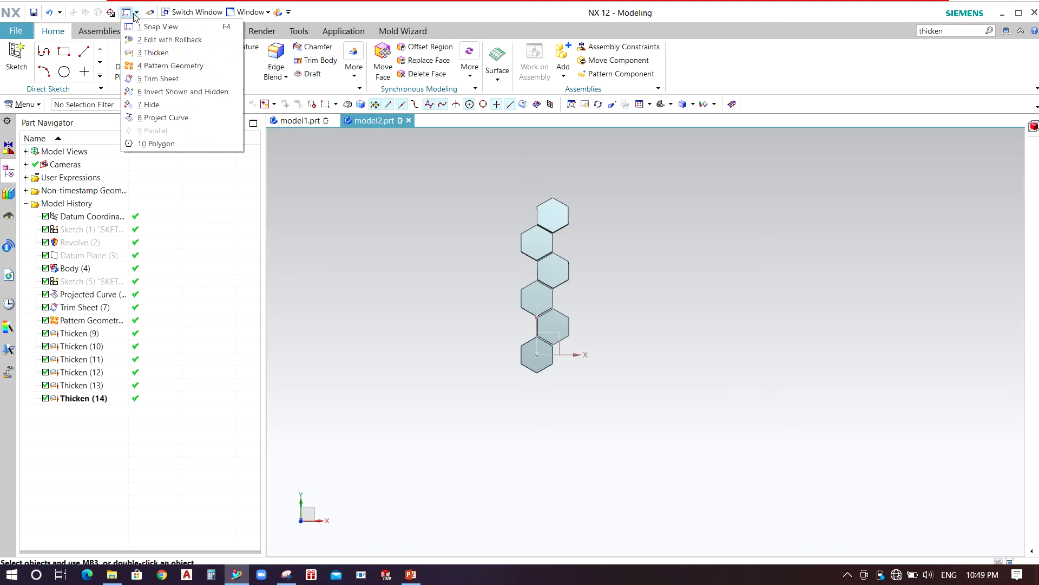
{"action": "left_click", "coordinate": [162, 66]}
{"action": "scroll", "coordinate": [569, 208], "scroll_direction": "up", "scroll_amount": 3}
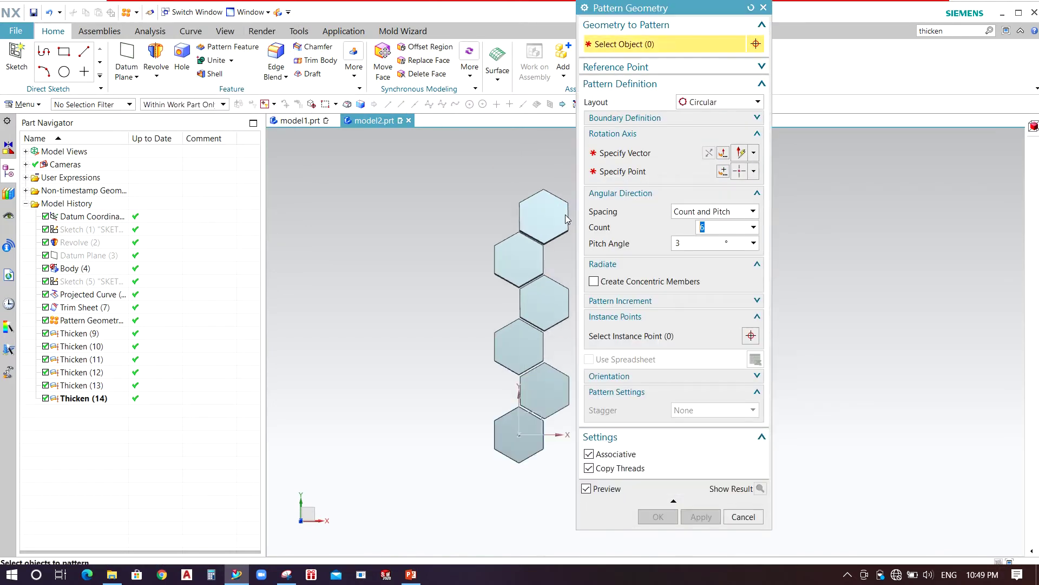
{"action": "left_click", "coordinate": [546, 220]}
{"action": "left_click", "coordinate": [520, 258]}
{"action": "scroll", "coordinate": [463, 207], "scroll_direction": "down", "scroll_amount": 3}
{"action": "scroll", "coordinate": [463, 207], "scroll_direction": "up", "scroll_amount": 1}
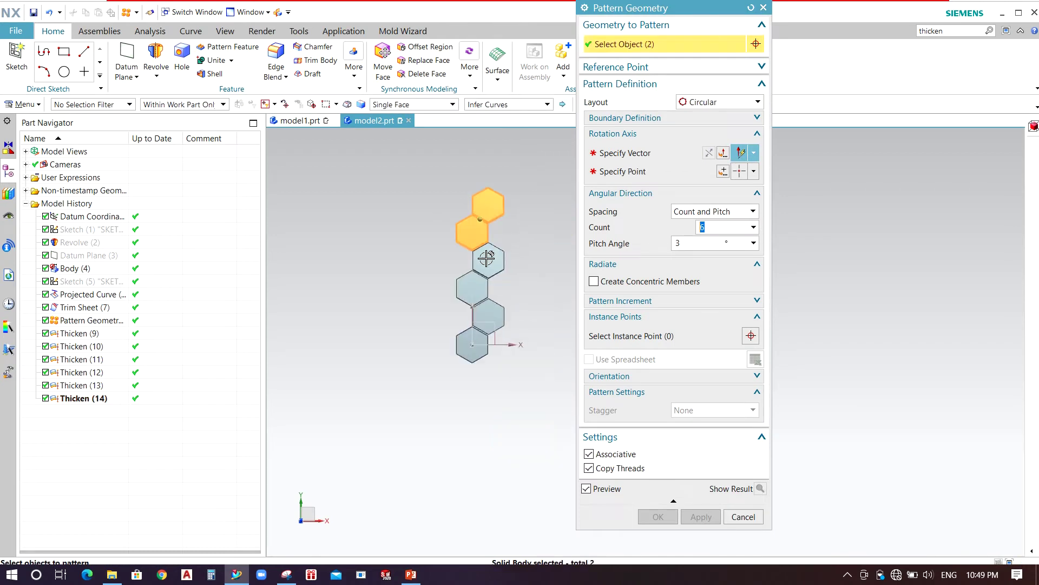
{"action": "left_click", "coordinate": [486, 259]}
{"action": "left_click", "coordinate": [479, 285]}
{"action": "scroll", "coordinate": [495, 313], "scroll_direction": "up", "scroll_amount": 2}
{"action": "left_click", "coordinate": [496, 314]}
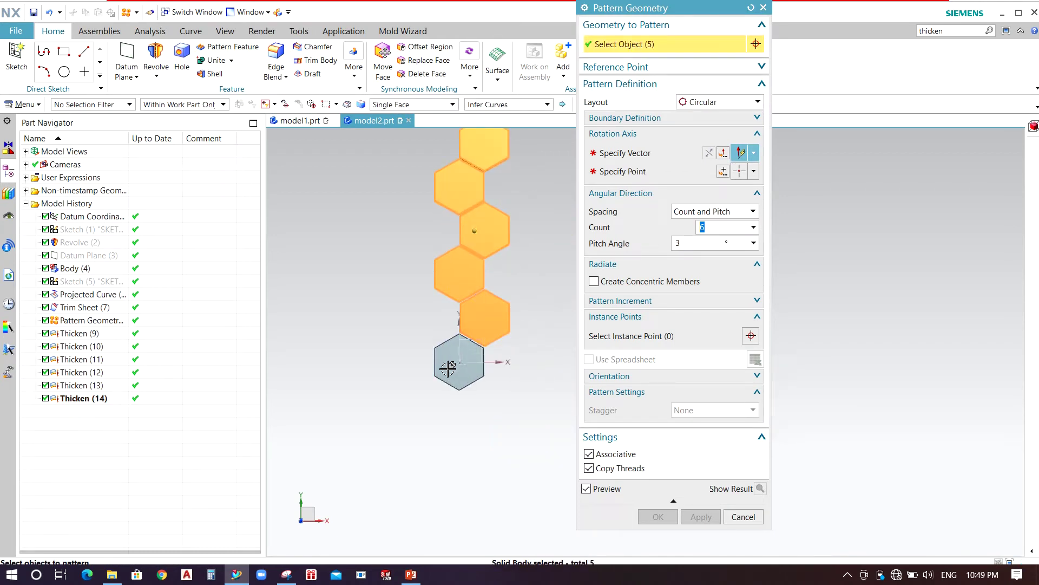
{"action": "left_click", "coordinate": [448, 368]}
- Define the pattern's rotation axis as the Y direction through the datum origin
{"action": "left_click", "coordinate": [606, 152]}
{"action": "scroll", "coordinate": [437, 255], "scroll_direction": "down", "scroll_amount": 5}
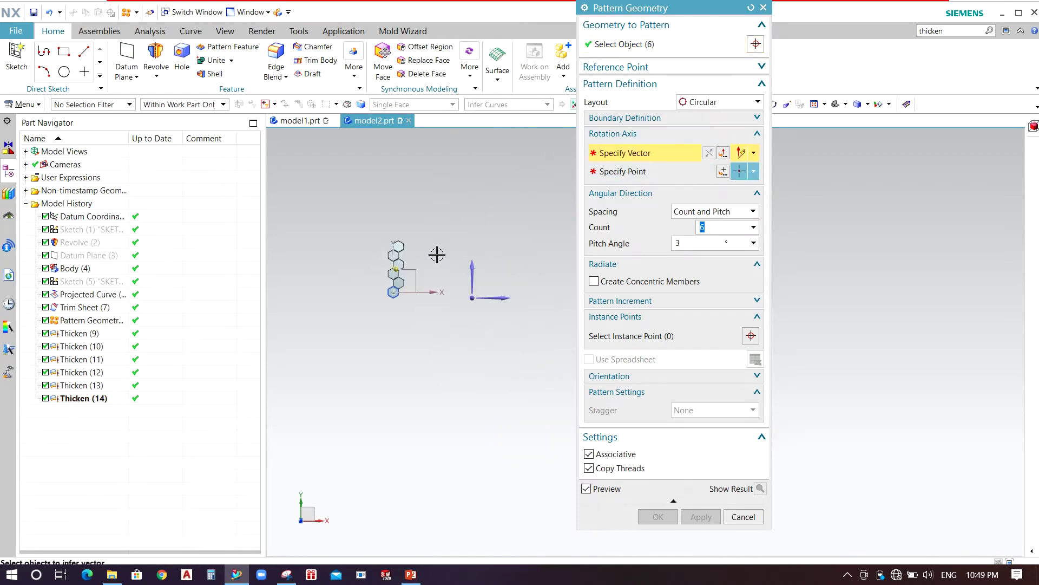
{"action": "left_click", "coordinate": [464, 275]}
{"action": "scroll", "coordinate": [366, 275], "scroll_direction": "up", "scroll_amount": 4}
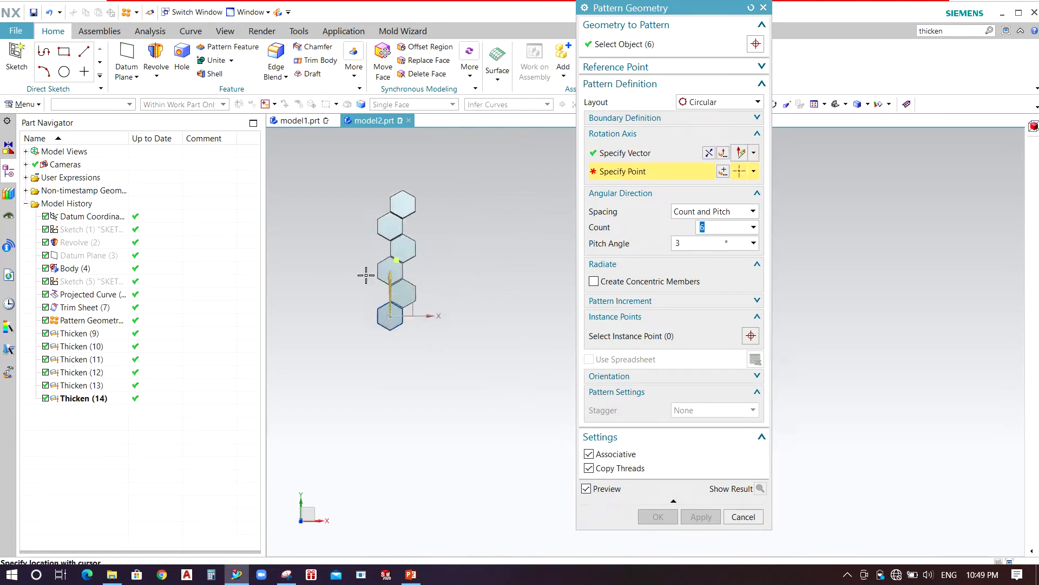
{"action": "scroll", "coordinate": [415, 287], "scroll_direction": "up", "scroll_amount": 1}
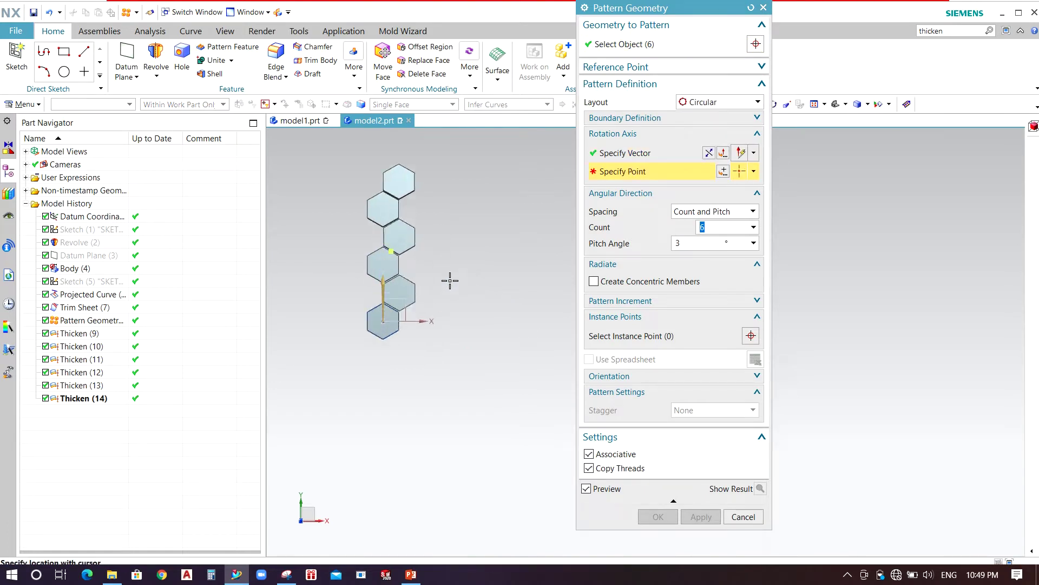
{"action": "left_click", "coordinate": [720, 175]}
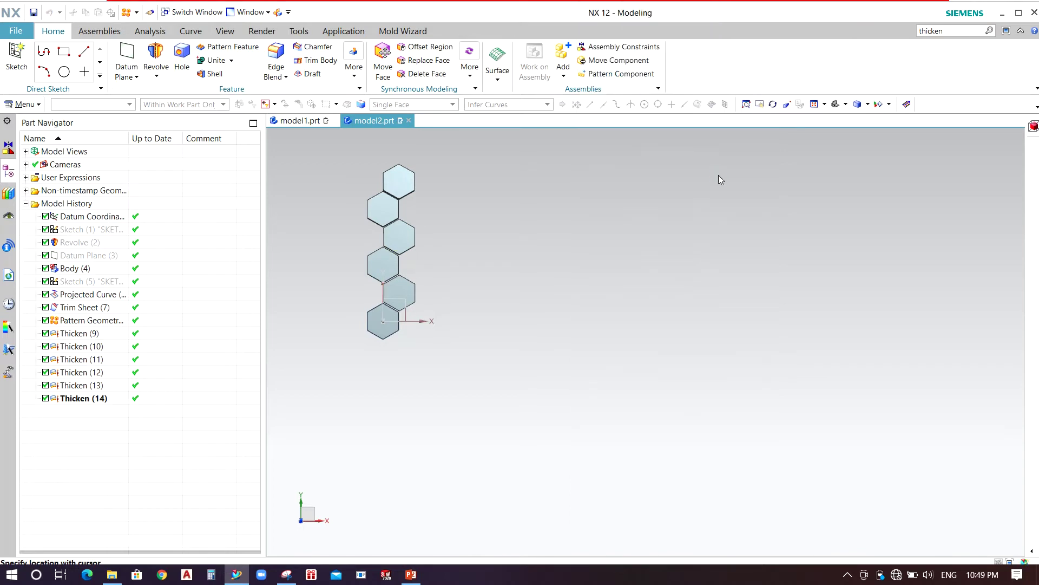
{"action": "left_click", "coordinate": [698, 213]}
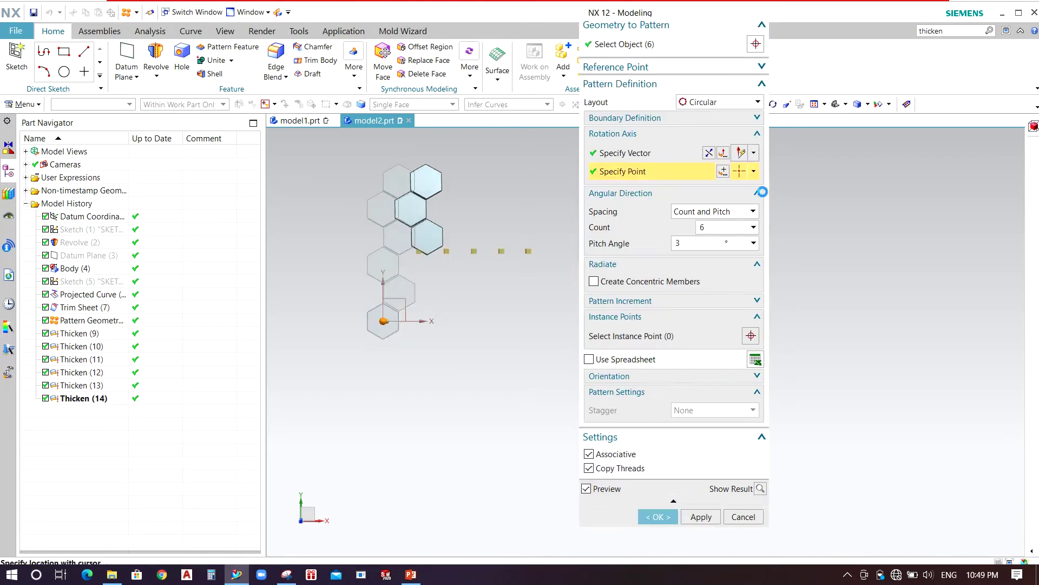
- Set the circular pattern's count to 9 and pitch angle to 3.5°, and create it
{"action": "left_click", "coordinate": [710, 228]}
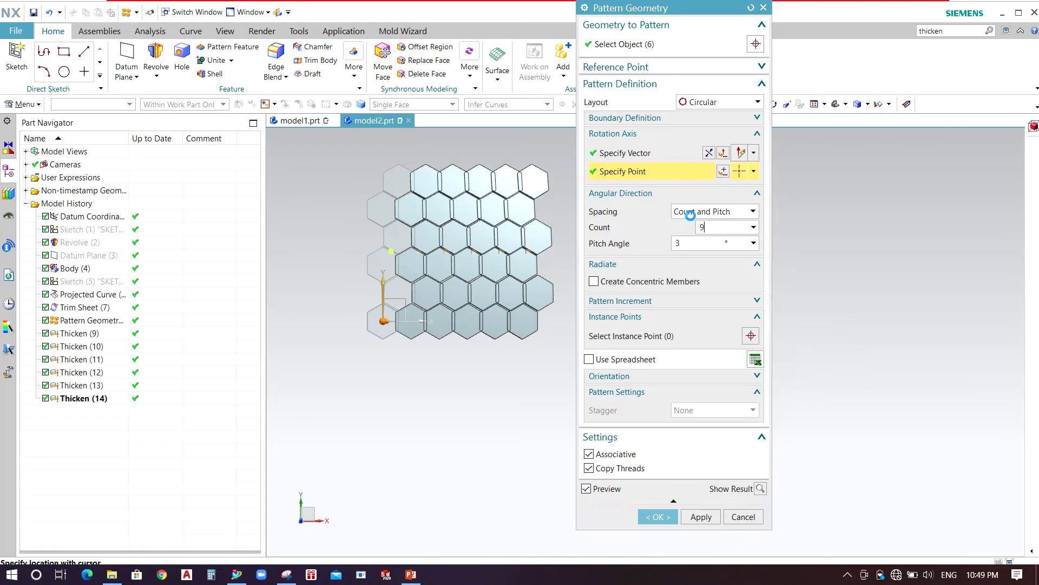
{"action": "left_click", "coordinate": [689, 245]}
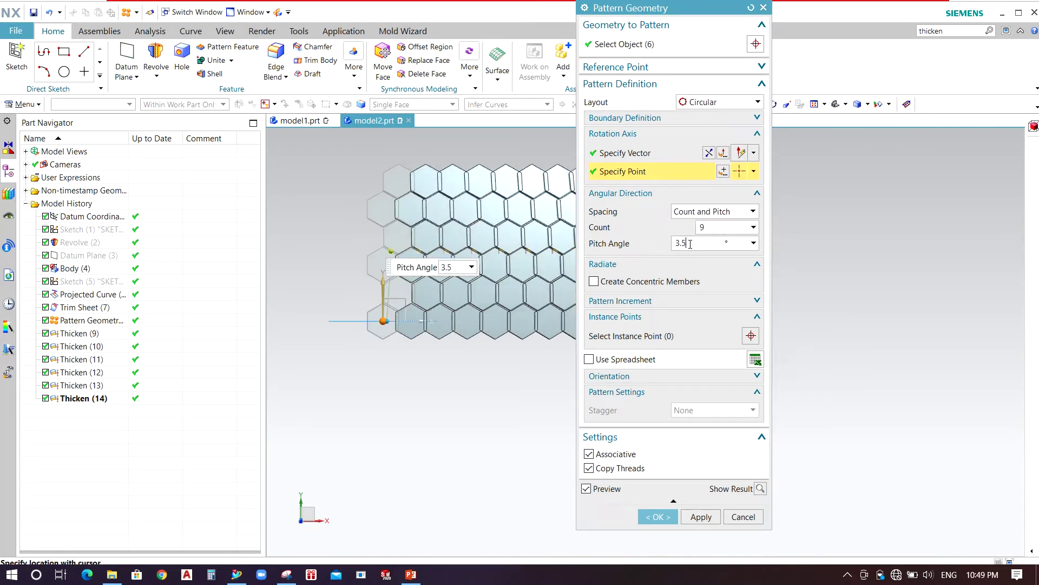
{"action": "type", "text": "3.5"}
{"action": "key", "text": "Return"}
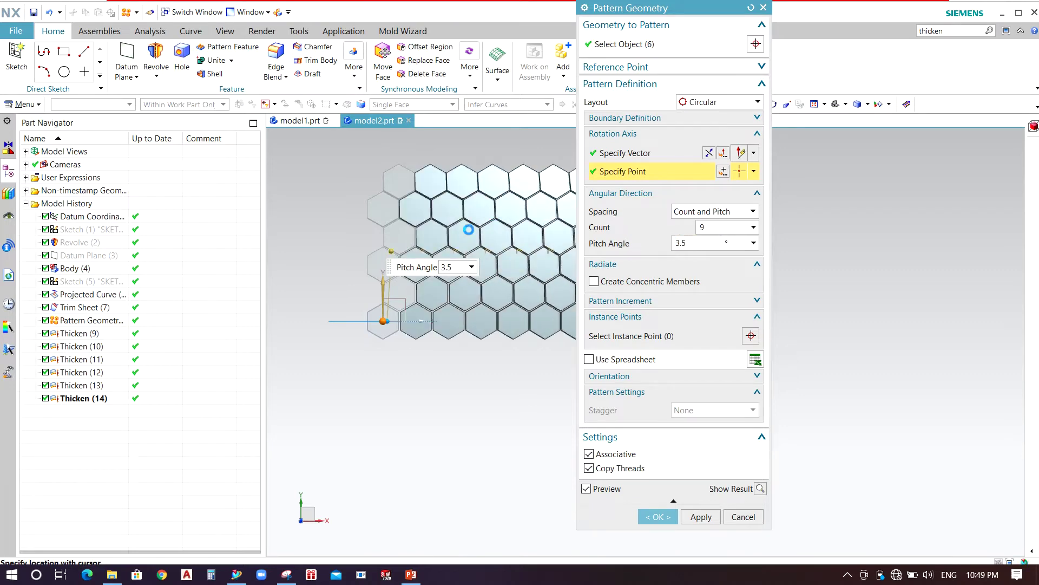
{"action": "scroll", "coordinate": [460, 226], "scroll_direction": "up", "scroll_amount": 5}
{"action": "scroll", "coordinate": [403, 220], "scroll_direction": "down", "scroll_amount": 7}
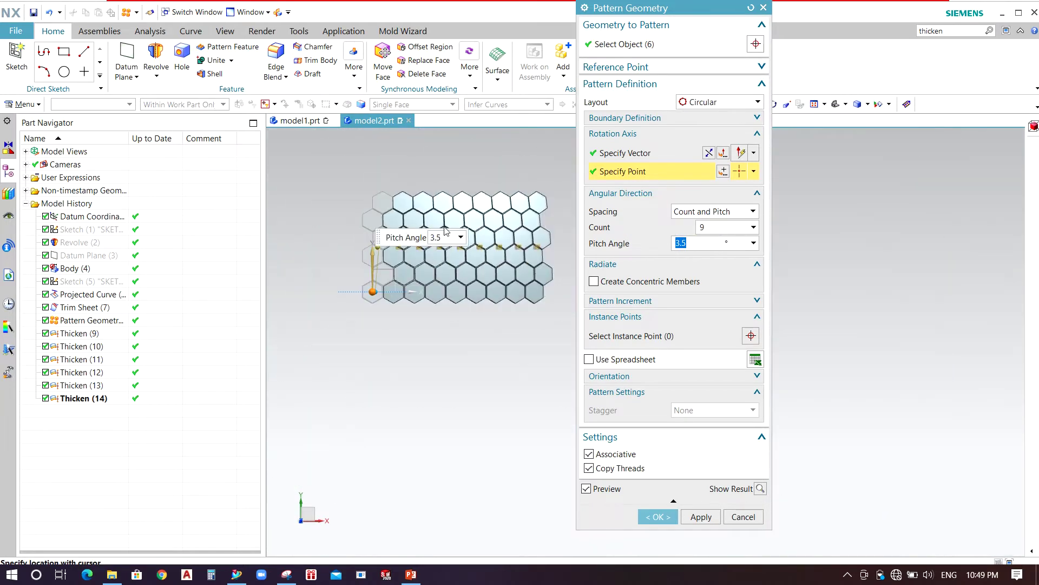
{"action": "scroll", "coordinate": [463, 215], "scroll_direction": "up", "scroll_amount": 2}
{"action": "middle_click", "coordinate": [472, 213]}
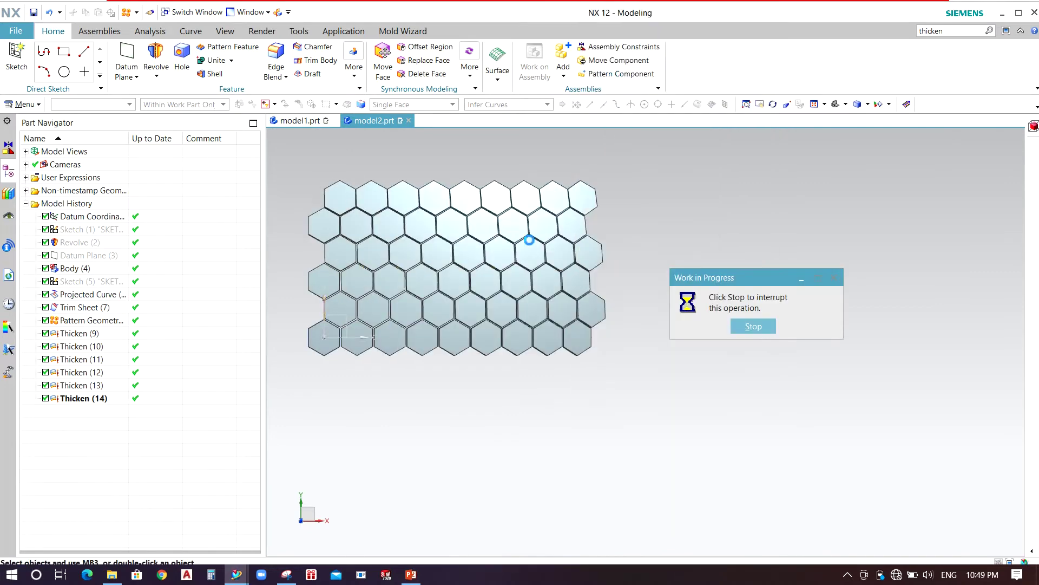
- Set up a Mirror Geometry of the new circular pattern's bodies about the YZ plane of the datum coordinate system
{"action": "scroll", "coordinate": [504, 336], "scroll_direction": "down", "scroll_amount": 4}
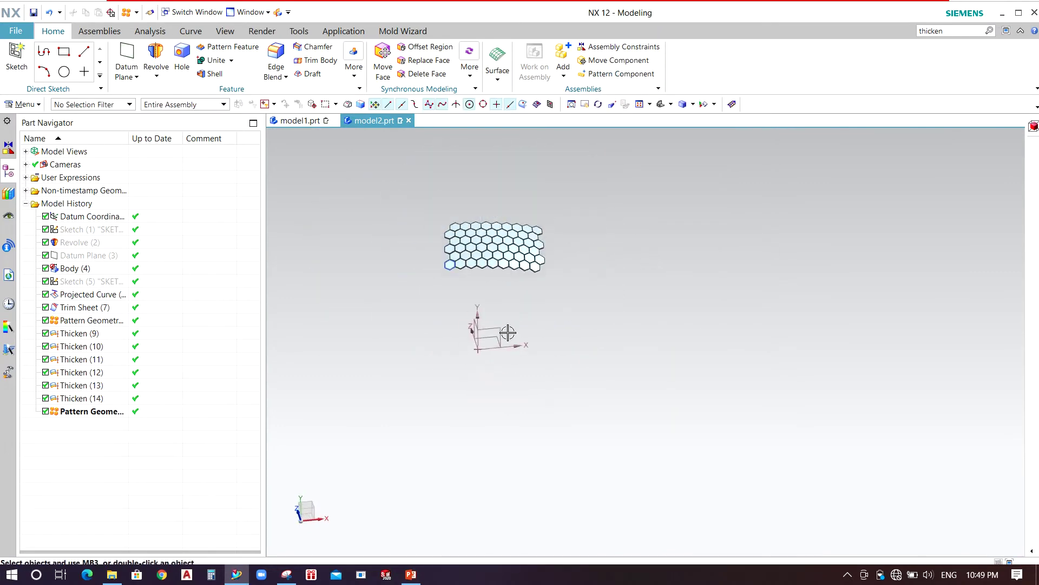
{"action": "scroll", "coordinate": [465, 284], "scroll_direction": "up", "scroll_amount": 3}
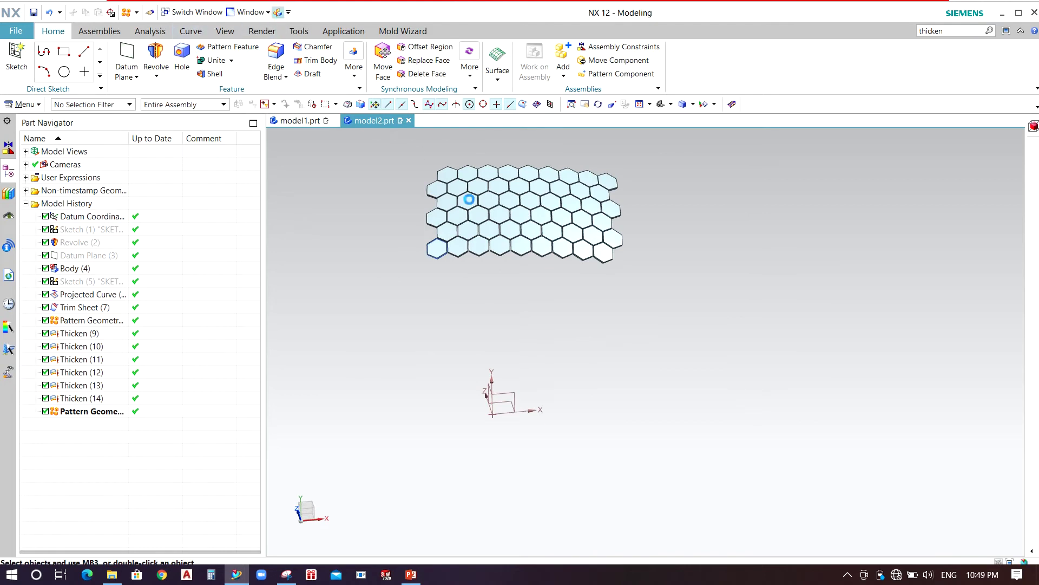
{"action": "left_click", "coordinate": [91, 412]}
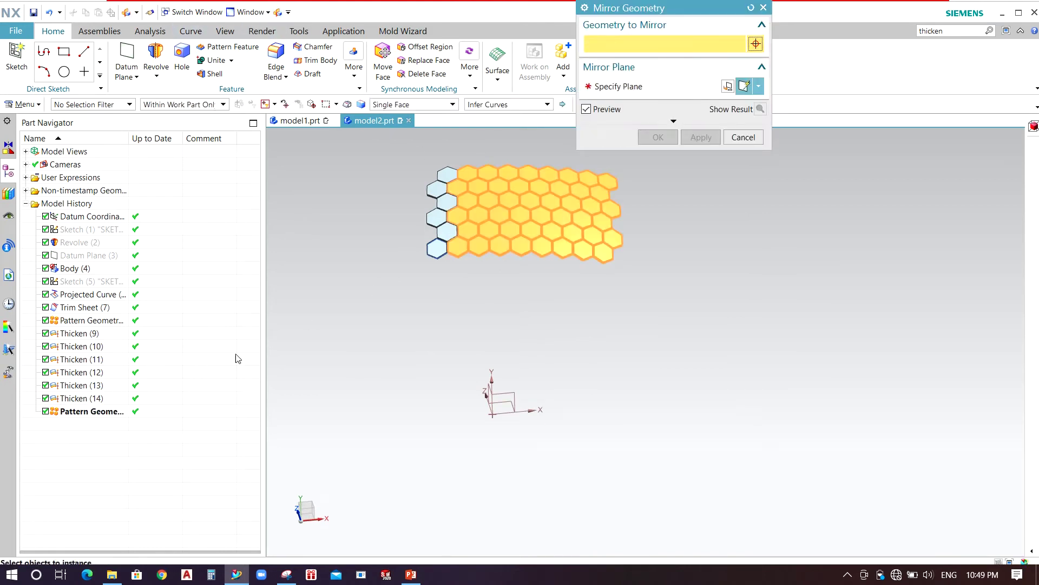
{"action": "middle_click_drag", "start_coordinate": [546, 352], "coordinate": [550, 333]}
{"action": "key", "text": "F8"}
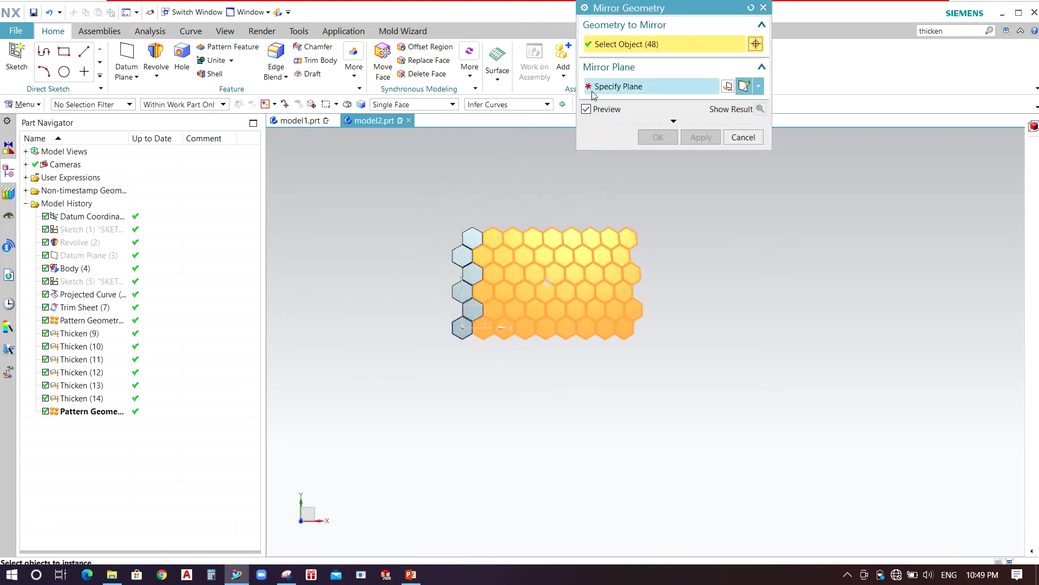
{"action": "left_click", "coordinate": [597, 92]}
{"action": "scroll", "coordinate": [463, 316], "scroll_direction": "up", "scroll_amount": 5}
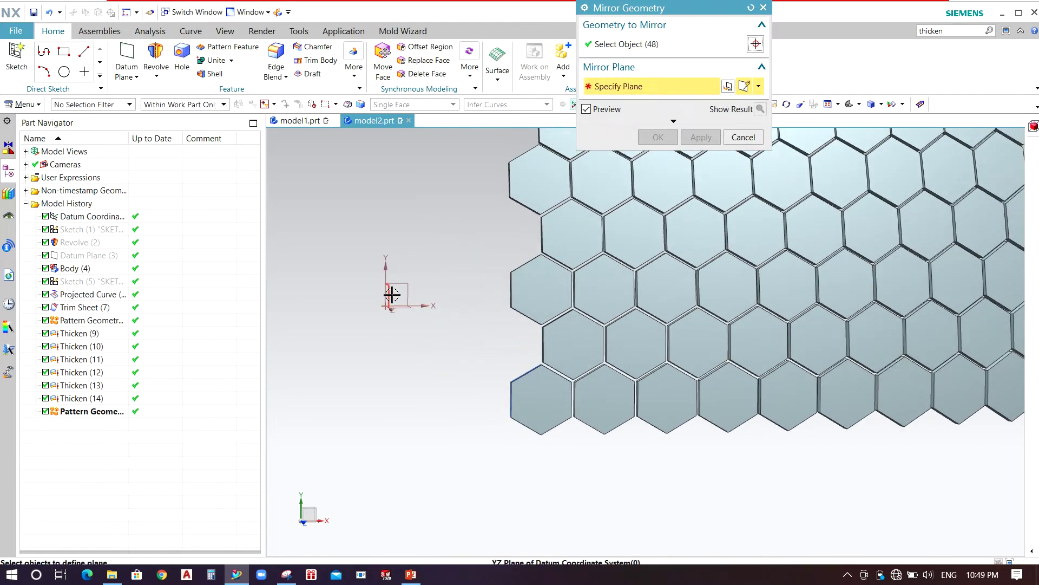
{"action": "left_click", "coordinate": [386, 301]}
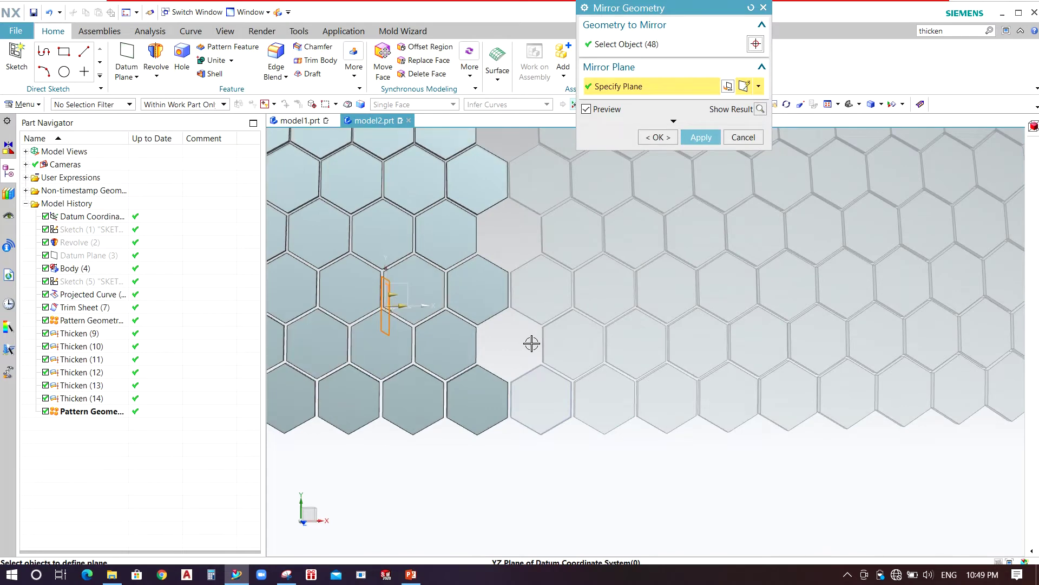
{"action": "left_click", "coordinate": [531, 343]}
{"action": "scroll", "coordinate": [527, 344], "scroll_direction": "down", "scroll_amount": 3}
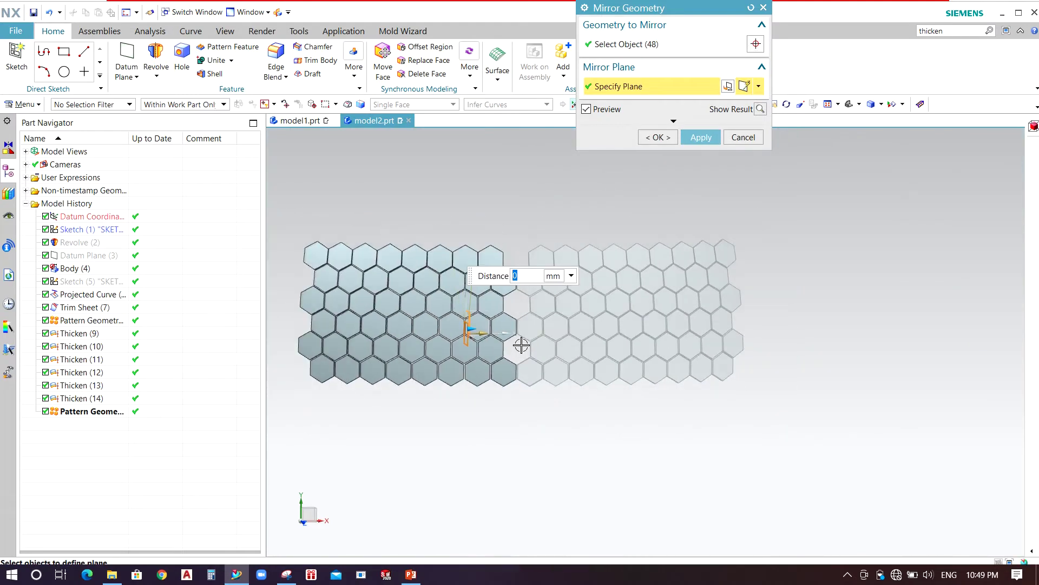
{"action": "middle_click_drag", "start_coordinate": [521, 345], "coordinate": [652, 314]}
{"action": "scroll", "coordinate": [608, 314], "scroll_direction": "up", "scroll_amount": 5}
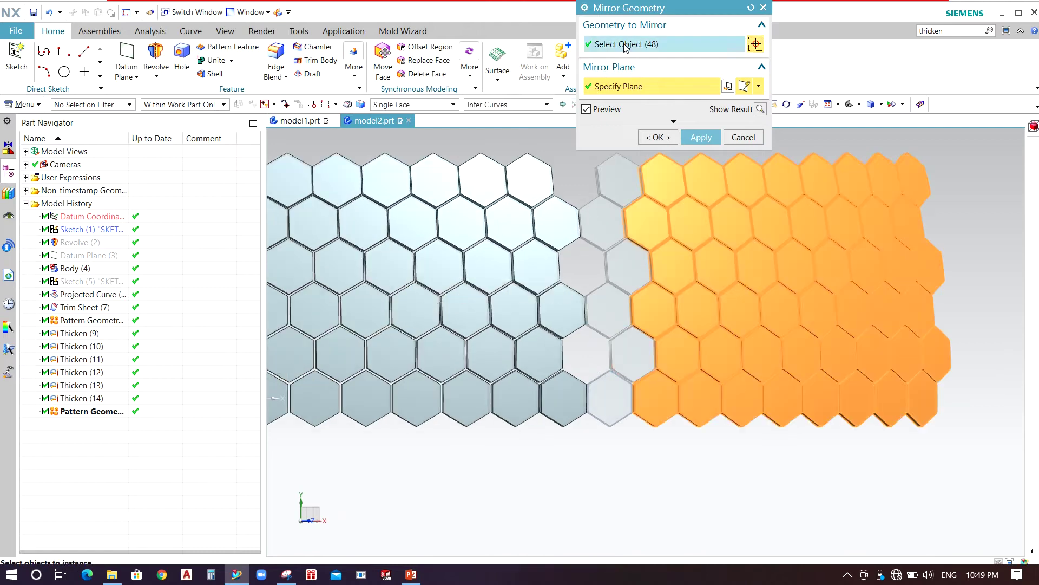
- Add the second, fourth and uppermost hexagons of the original column to the mirrored objects and create the mirror
{"action": "left_click", "coordinate": [626, 47]}
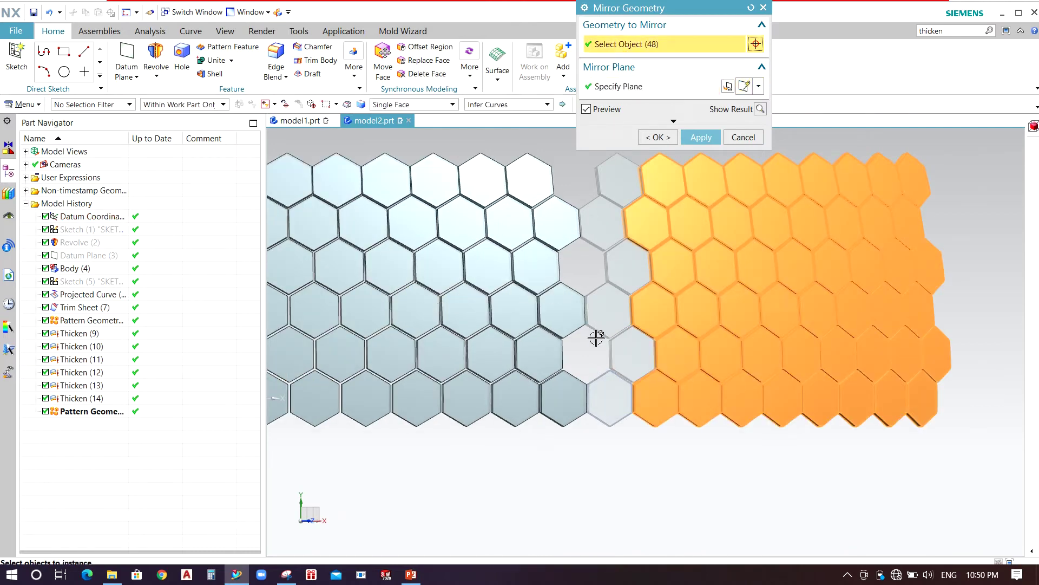
{"action": "left_click", "coordinate": [631, 361]}
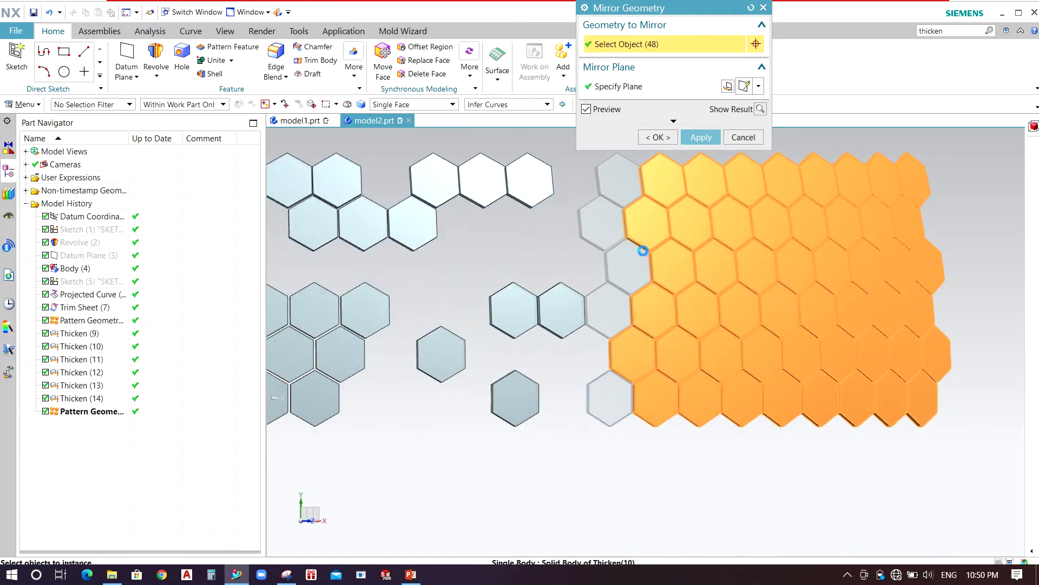
{"action": "left_click", "coordinate": [610, 190]}
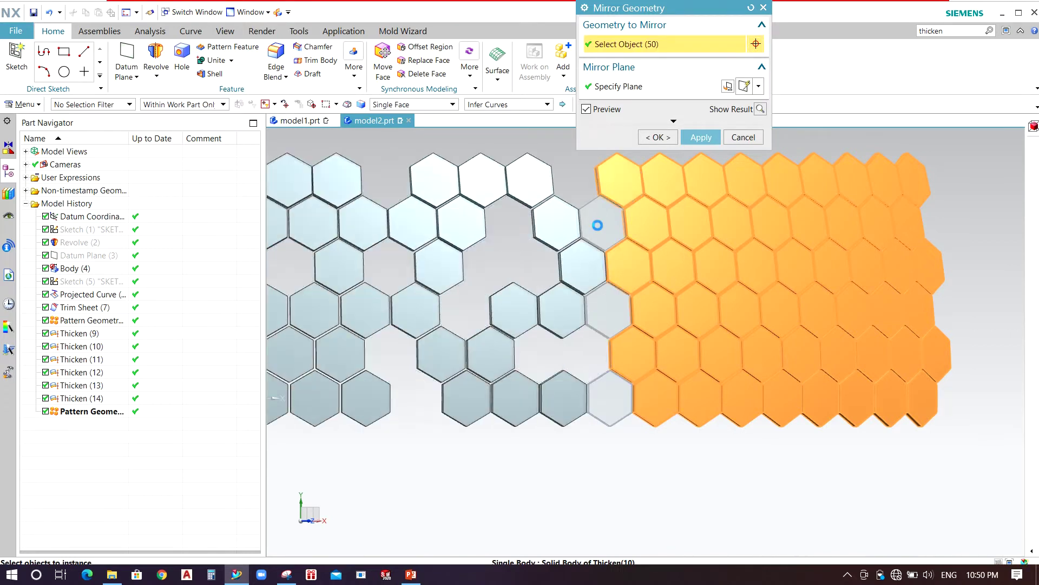
{"action": "scroll", "coordinate": [631, 310], "scroll_direction": "down", "scroll_amount": 2}
{"action": "middle_click", "coordinate": [635, 311]}
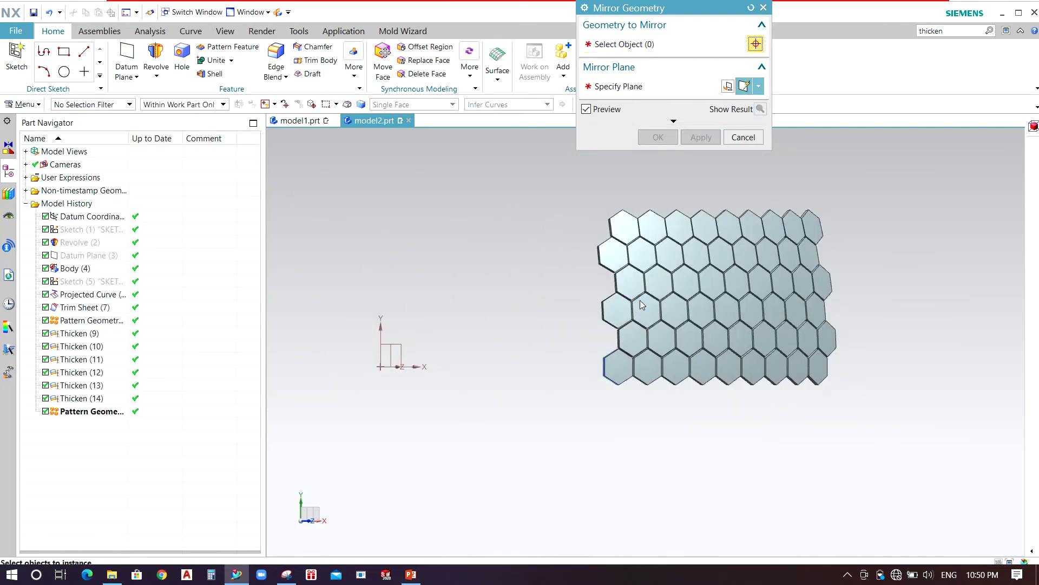
- Start another Mirror Geometry and select the circular pattern's bodies, the first mirror's bodies and the original column's hexagons
{"action": "middle_click_drag", "start_coordinate": [676, 301], "coordinate": [654, 286]}
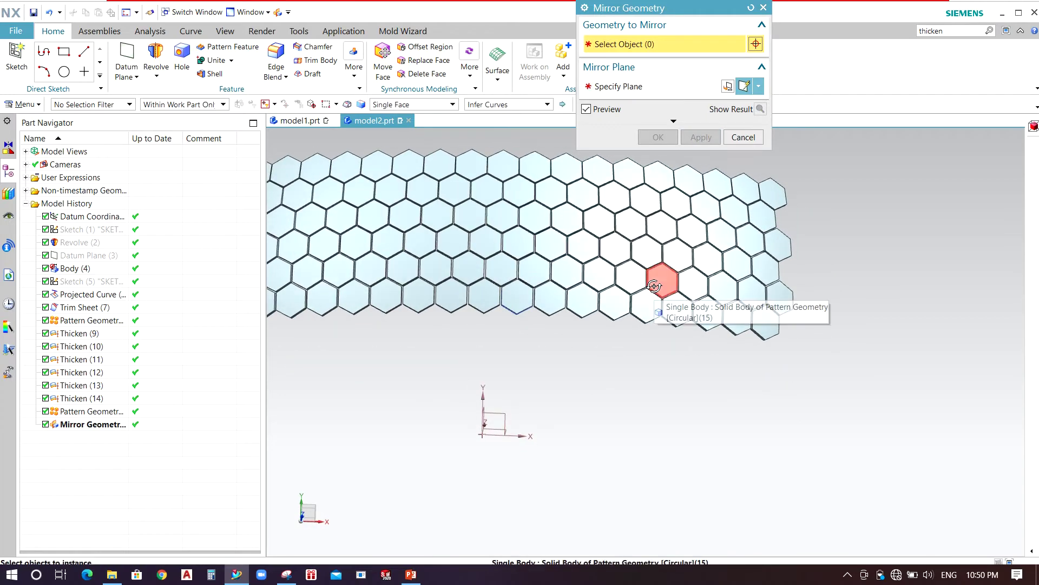
{"action": "key", "text": "F8"}
{"action": "scroll", "coordinate": [625, 314], "scroll_direction": "down", "scroll_amount": 2}
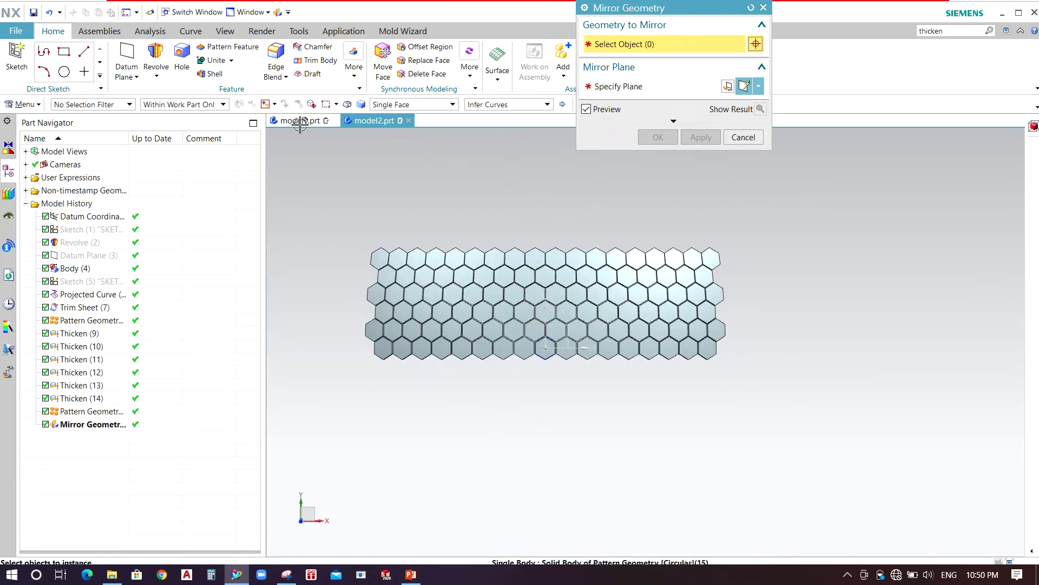
{"action": "left_click", "coordinate": [278, 15]}
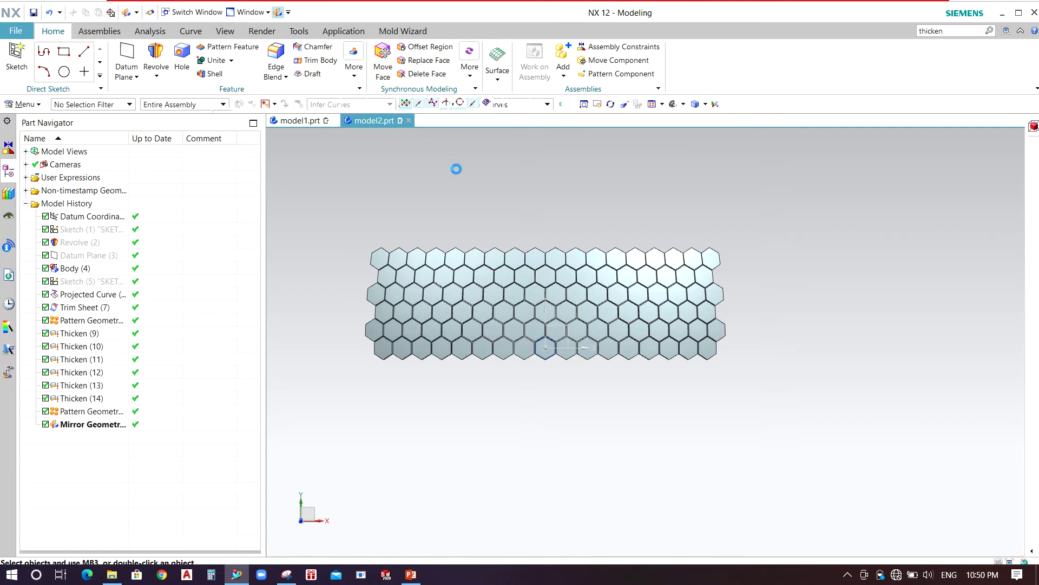
{"action": "left_click", "coordinate": [90, 411]}
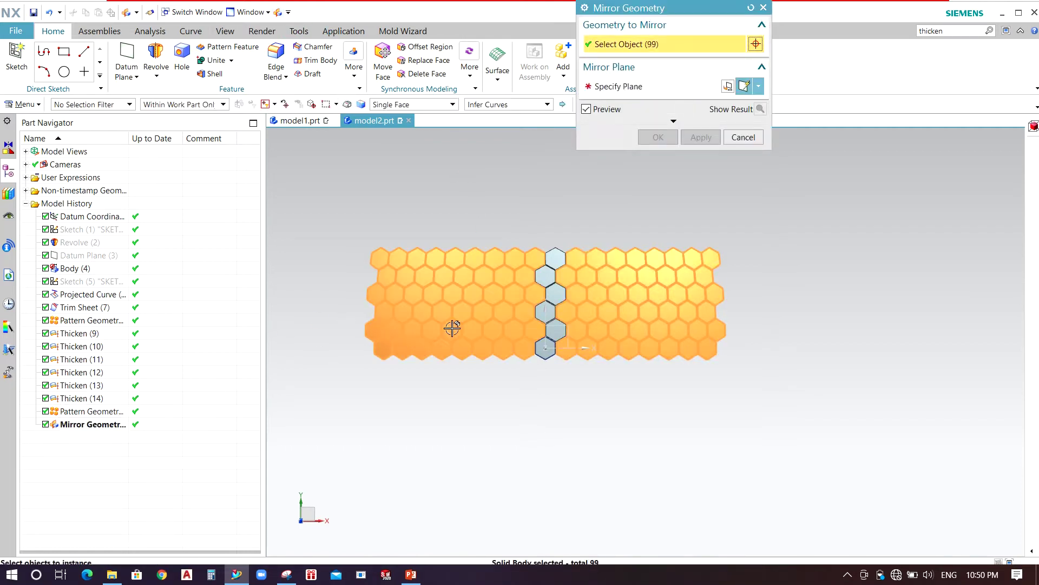
{"action": "scroll", "coordinate": [641, 395], "scroll_direction": "up", "scroll_amount": 3}
{"action": "left_click", "coordinate": [518, 231]}
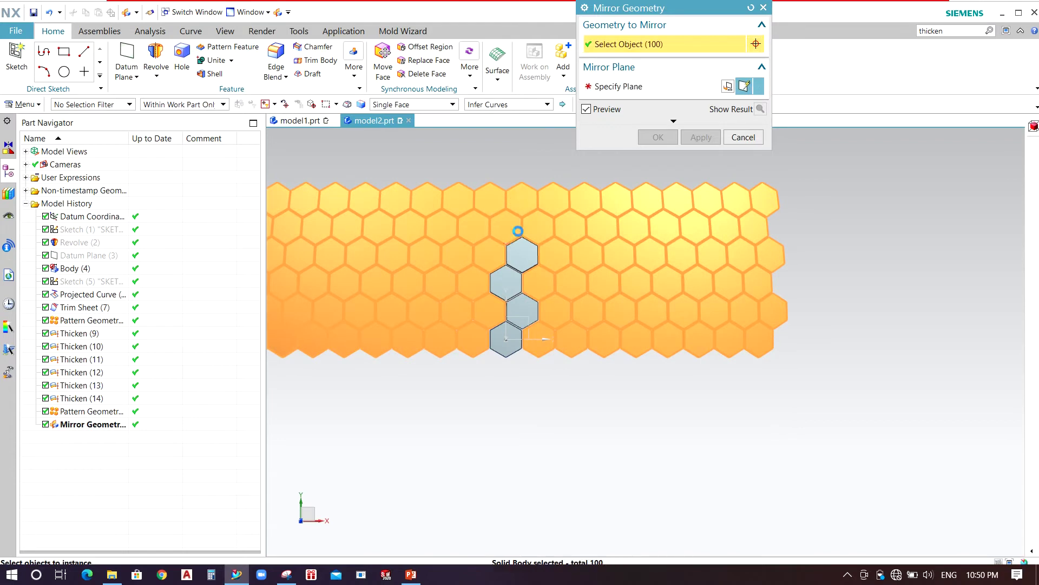
{"action": "left_click", "coordinate": [506, 282]}
{"action": "left_click", "coordinate": [522, 309]}
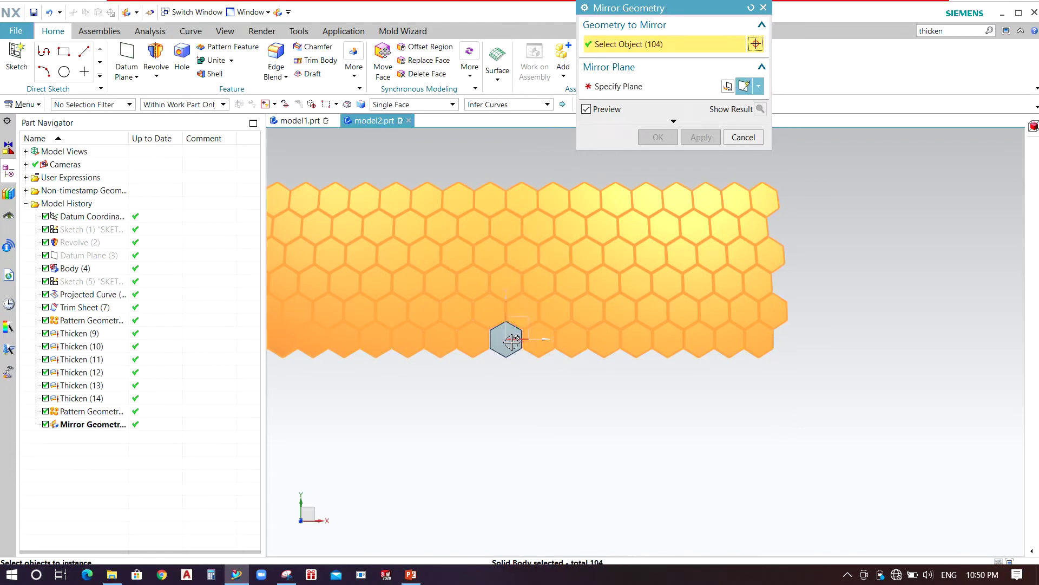
- Remove the entire bottom row of hexagons from the objects to mirror
{"action": "scroll", "coordinate": [577, 301], "scroll_direction": "down", "scroll_amount": 3}
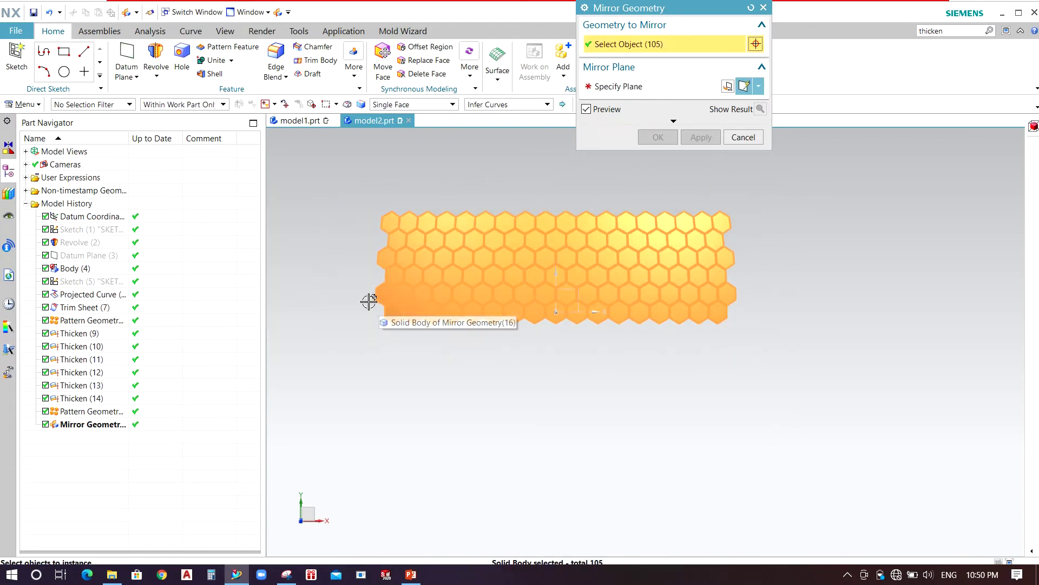
{"action": "left_click_drag", "start_coordinate": [371, 303], "coordinate": [769, 366]}
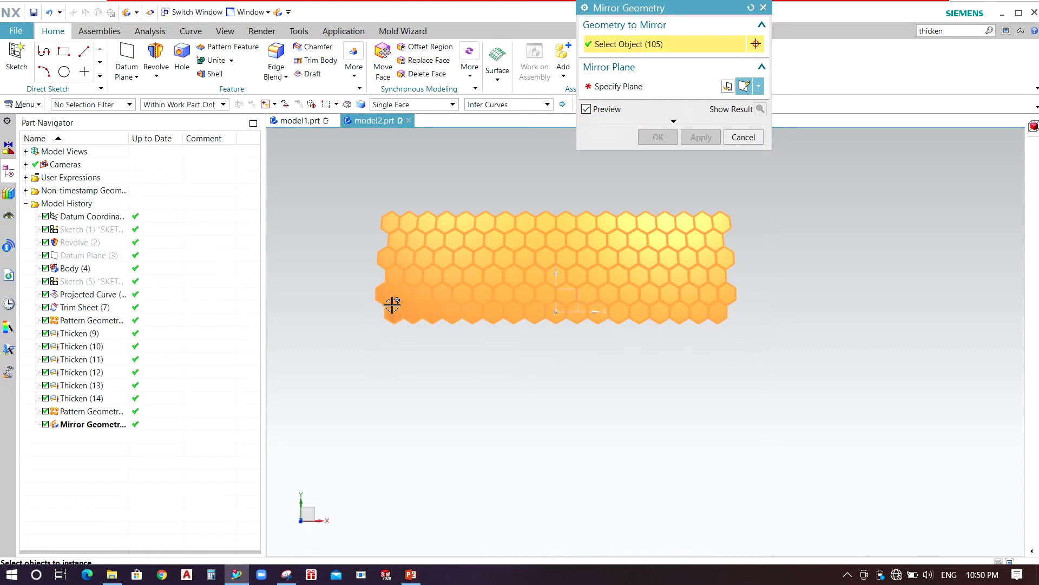
{"action": "left_click_drag", "start_coordinate": [380, 297], "coordinate": [799, 363], "text": "shift"}
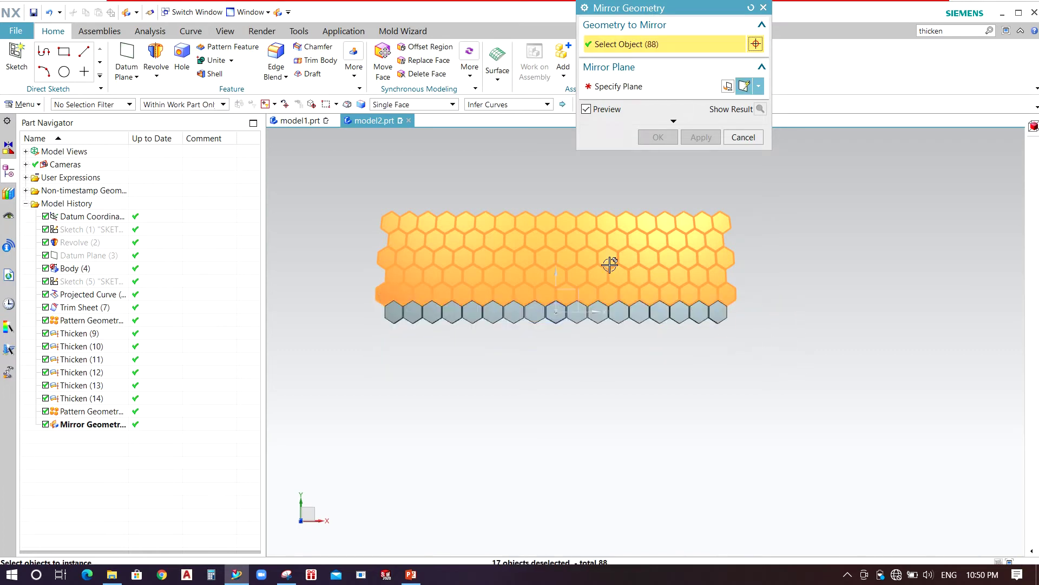
- Specify the XZ plane of the datum coordinate system as the mirror plane and create the mirrored hexagons
{"action": "left_click", "coordinate": [626, 88]}
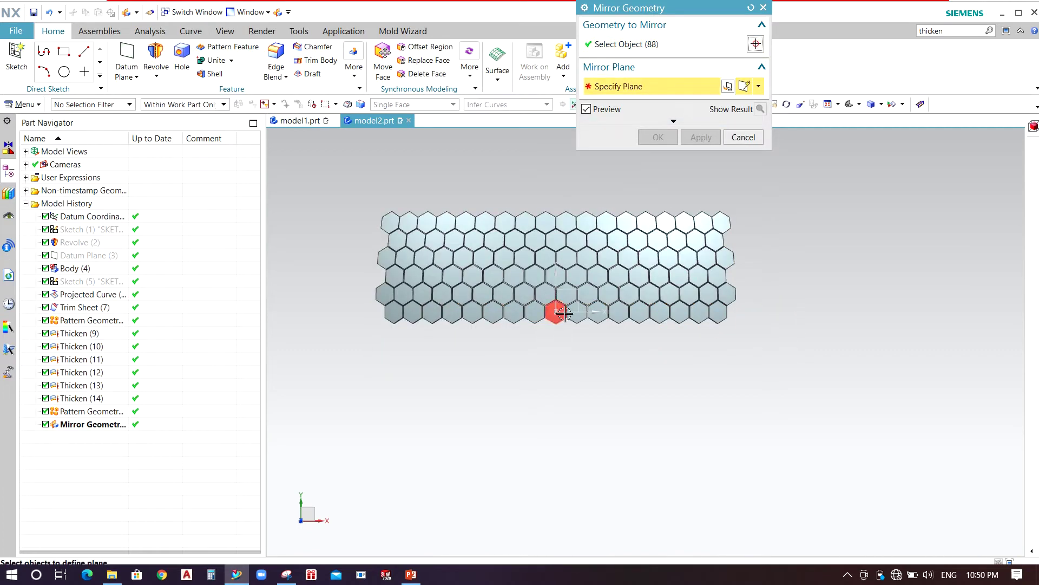
{"action": "middle_click_drag", "start_coordinate": [557, 309], "coordinate": [561, 280]}
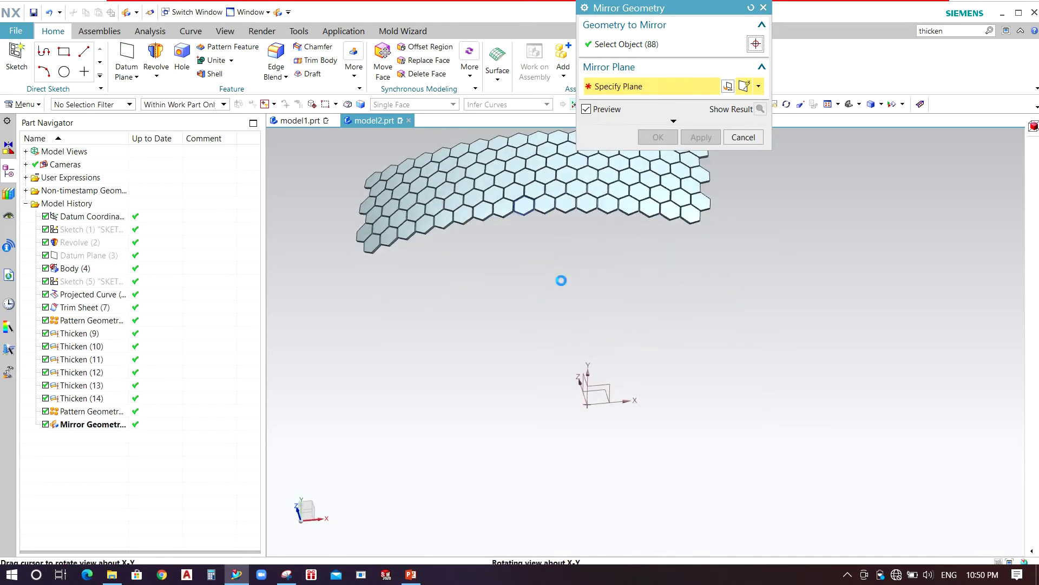
{"action": "left_click", "coordinate": [597, 391]}
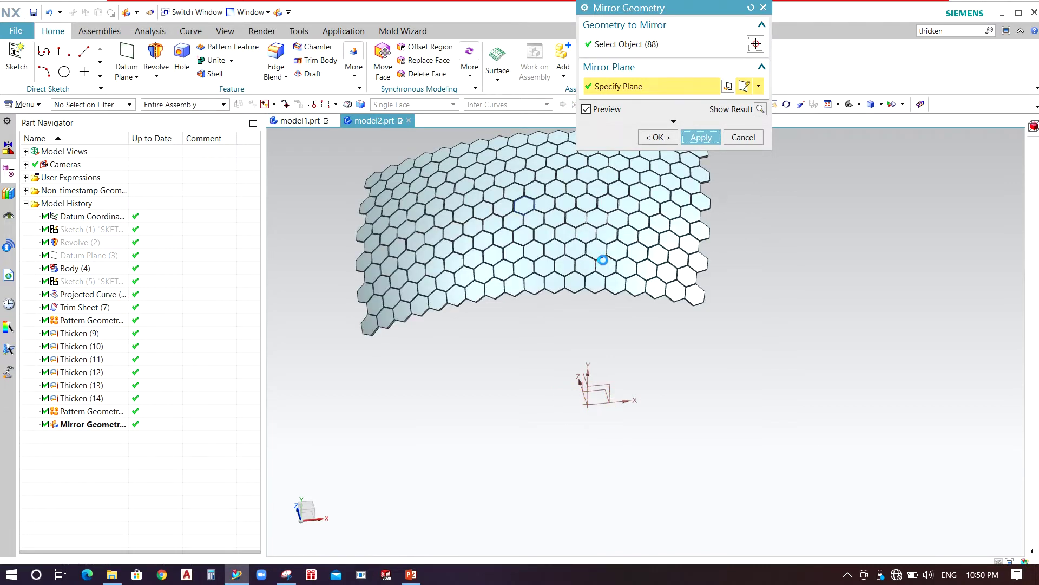
{"action": "middle_click", "coordinate": [603, 259]}
{"action": "middle_click_drag", "start_coordinate": [669, 291], "coordinate": [673, 255]}
- Bring the hidden revolved surface and datum plane back into view together with the hexagon bodies
{"action": "key", "text": "ctrl+shift+b"}
{"action": "key", "text": "ctrl+shift+b"}
{"action": "key", "text": "ctrl+shift+b"}
{"action": "key", "text": "ctrl+b"}
{"action": "left_click", "coordinate": [791, 311]}
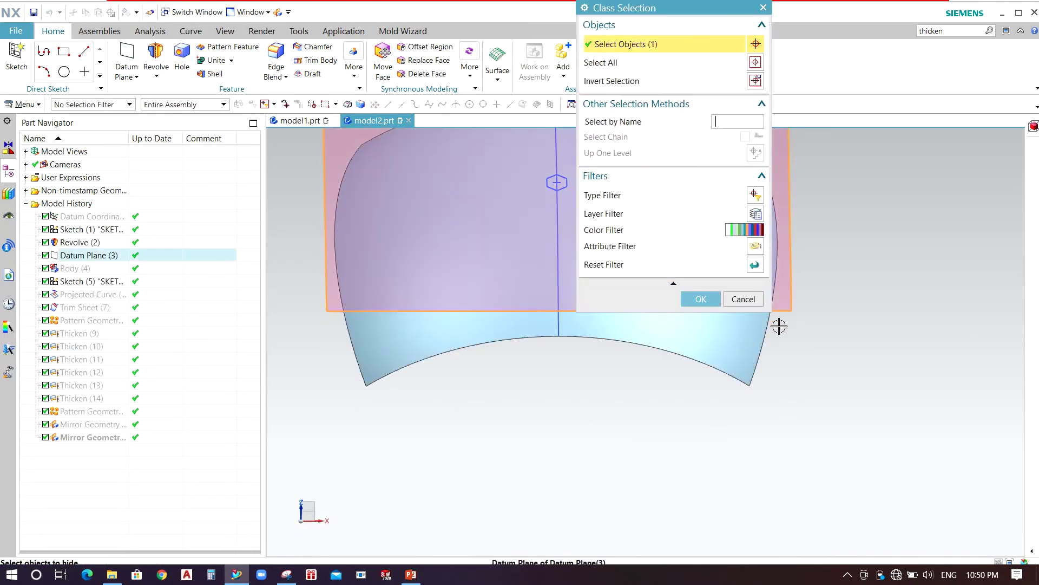
{"action": "left_click", "coordinate": [755, 347]}
{"action": "middle_click", "coordinate": [752, 337]}
{"action": "key", "text": "ctrl+shift+b"}
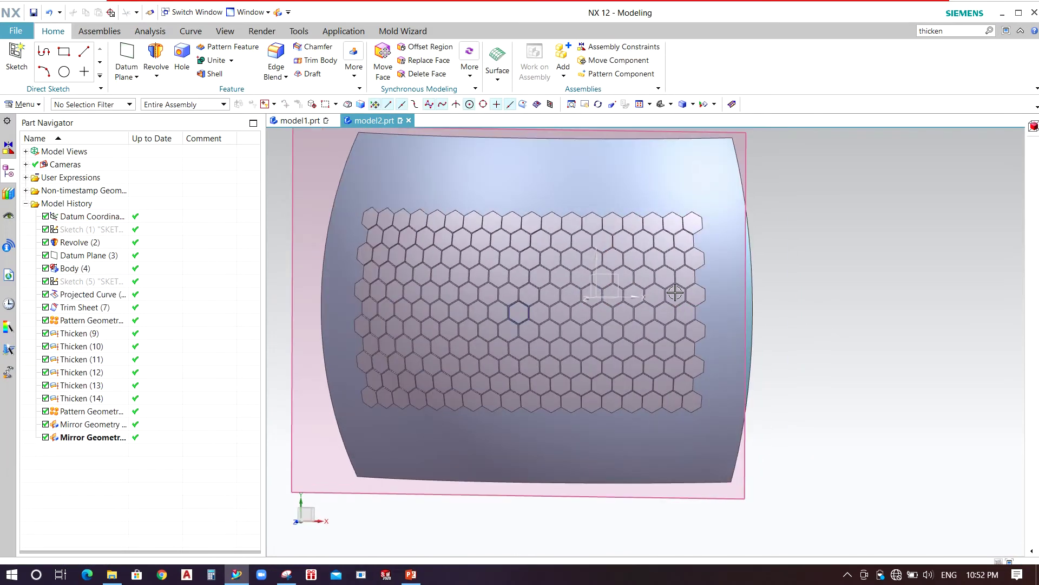
- Create a new sketch on the existing datum plane in front of the hexagon grill
{"action": "middle_click_drag", "start_coordinate": [673, 295], "coordinate": [502, 380]}
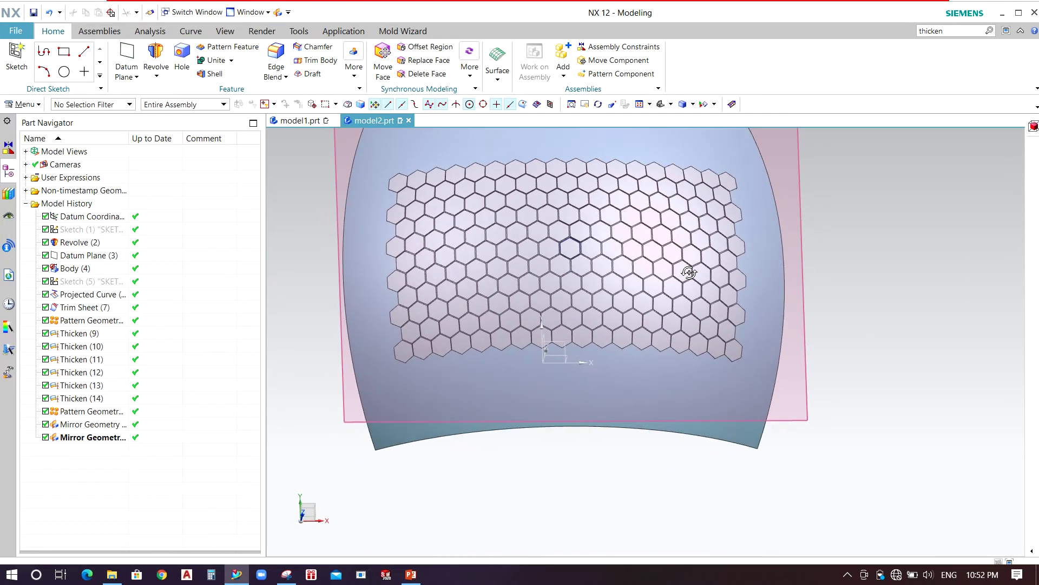
{"action": "left_click", "coordinate": [16, 57]}
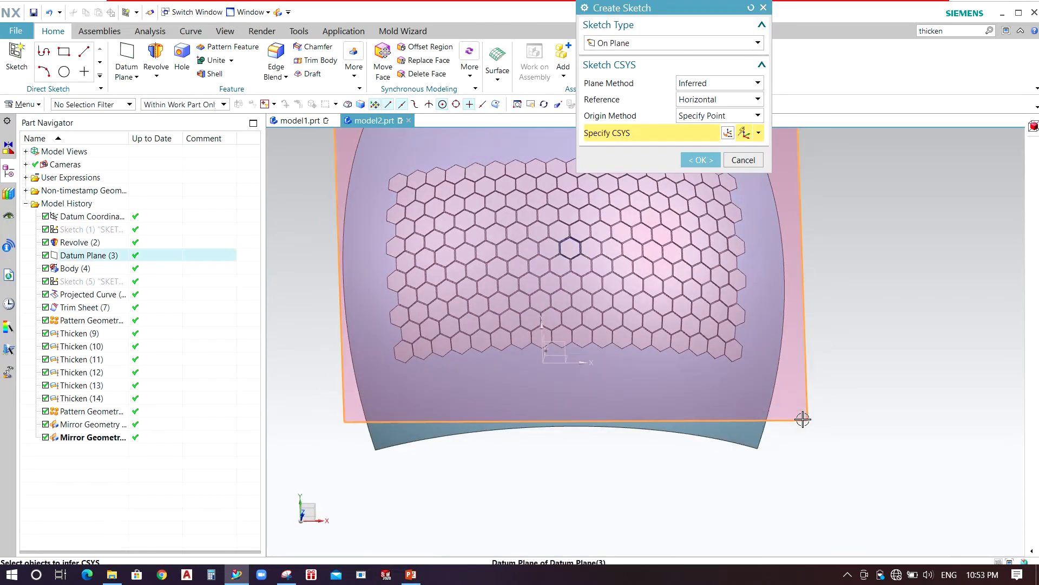
{"action": "left_click", "coordinate": [803, 420]}
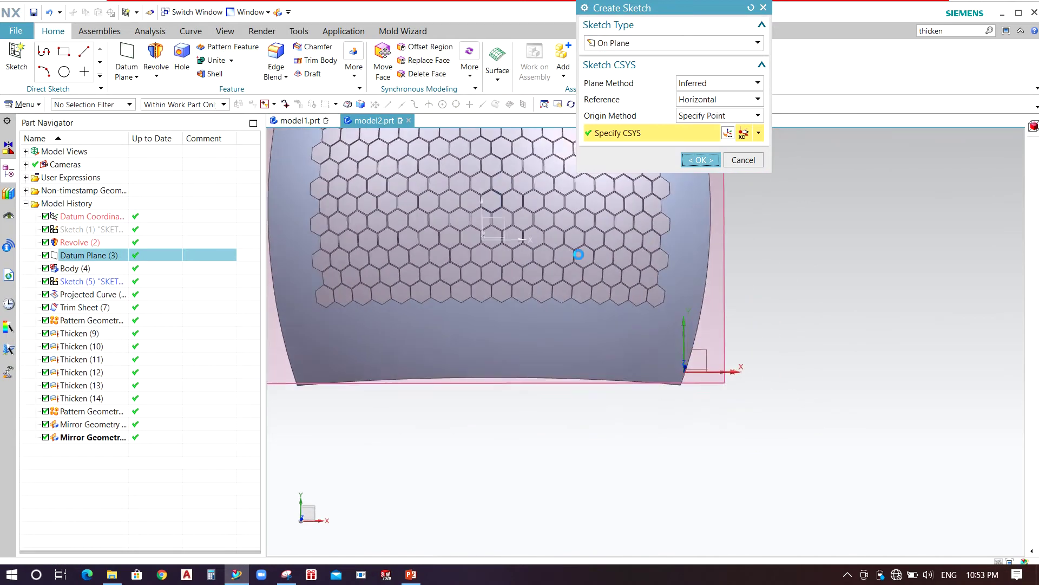
{"action": "middle_click", "coordinate": [578, 255]}
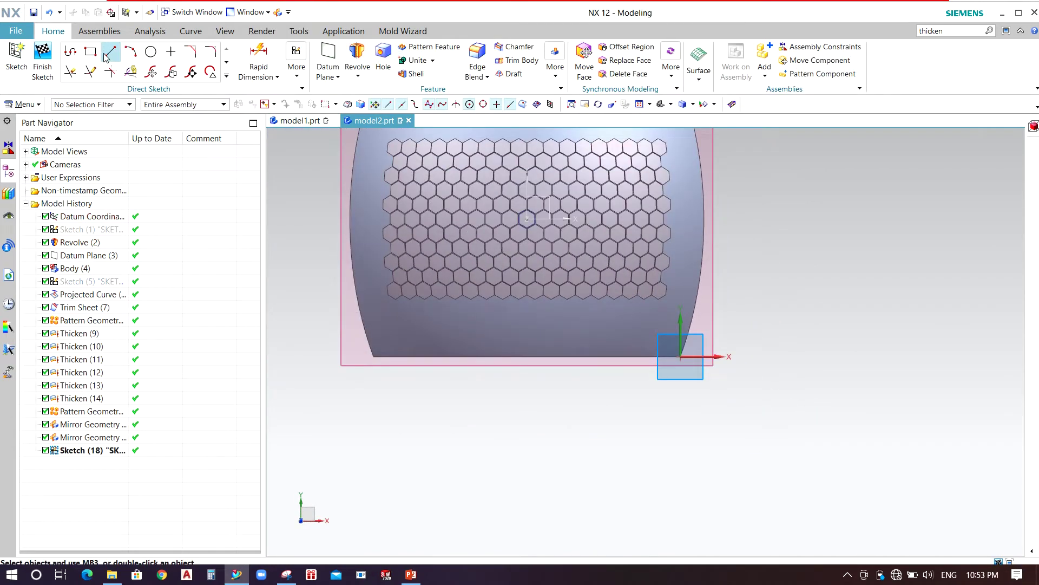
- Sketch a rectangle centred on the datum origin with width 160, height 290 and angle 270, and finish the sketch
{"action": "left_click", "coordinate": [91, 51]}
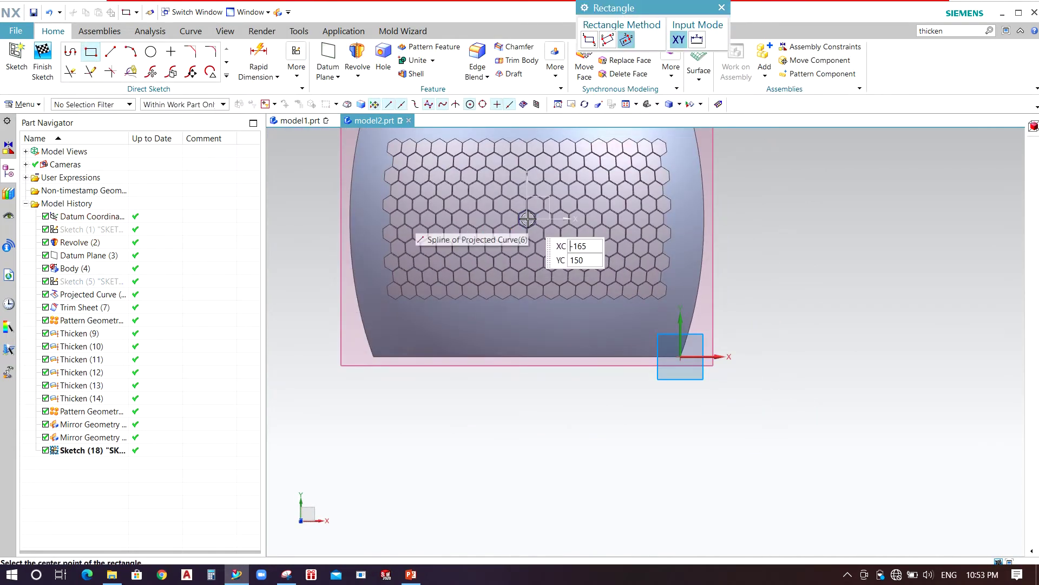
{"action": "middle_click_drag", "start_coordinate": [543, 265], "coordinate": [542, 203]}
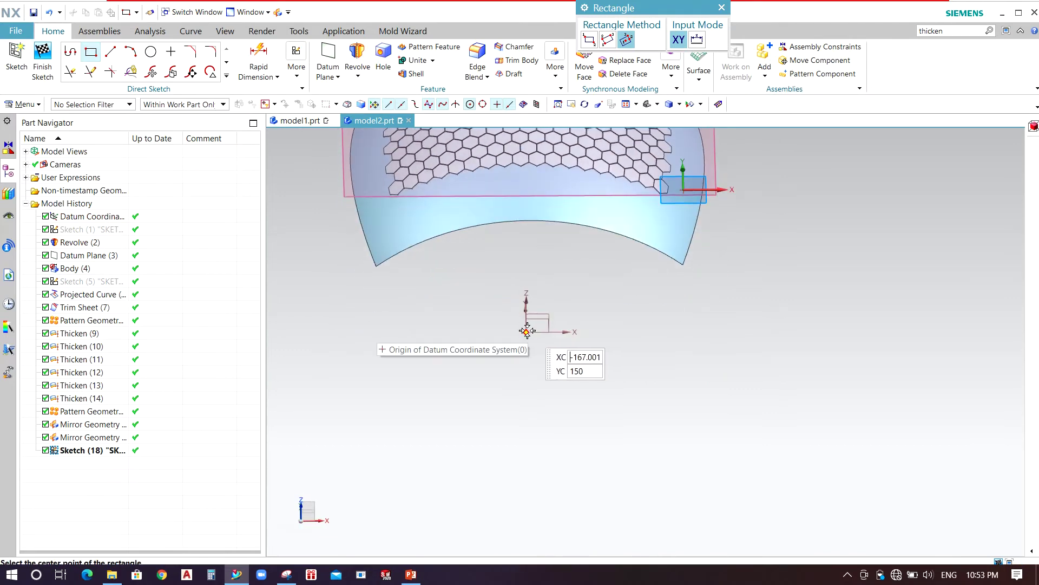
{"action": "left_click", "coordinate": [527, 331]}
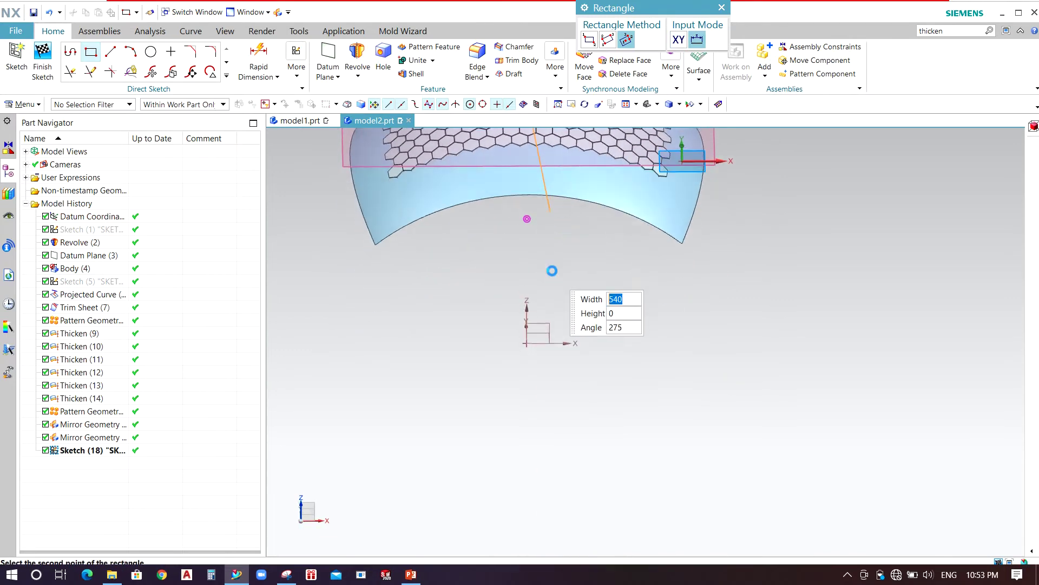
{"action": "middle_click_drag", "start_coordinate": [552, 271], "coordinate": [543, 325]}
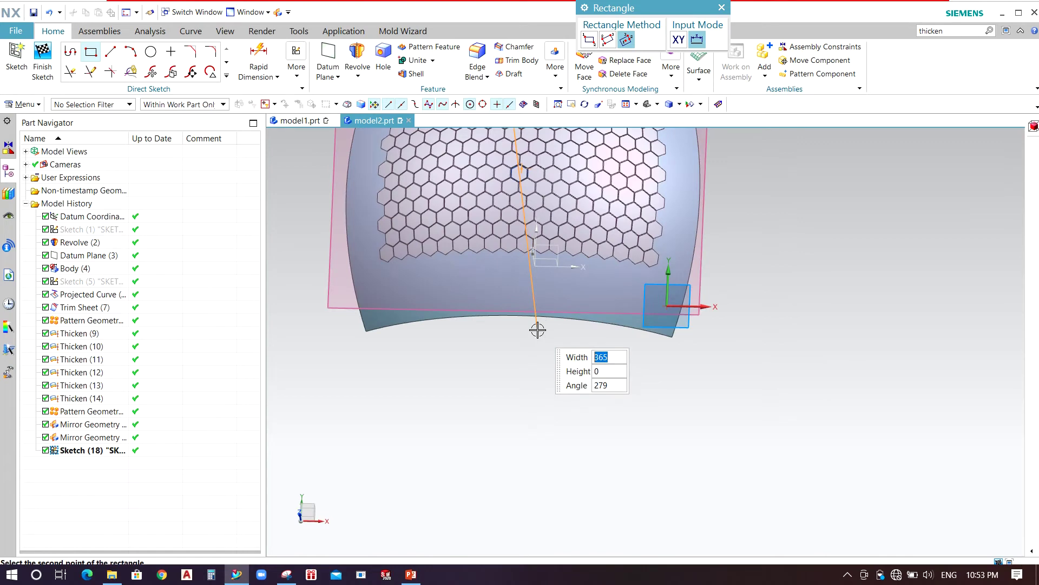
{"action": "key", "text": "F8"}
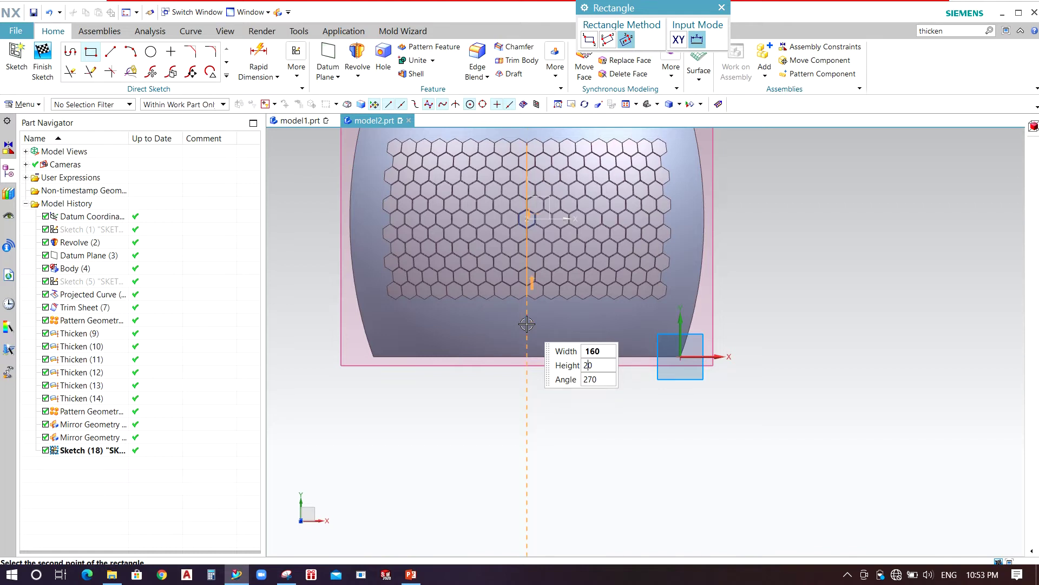
{"action": "key", "text": "Tab"}
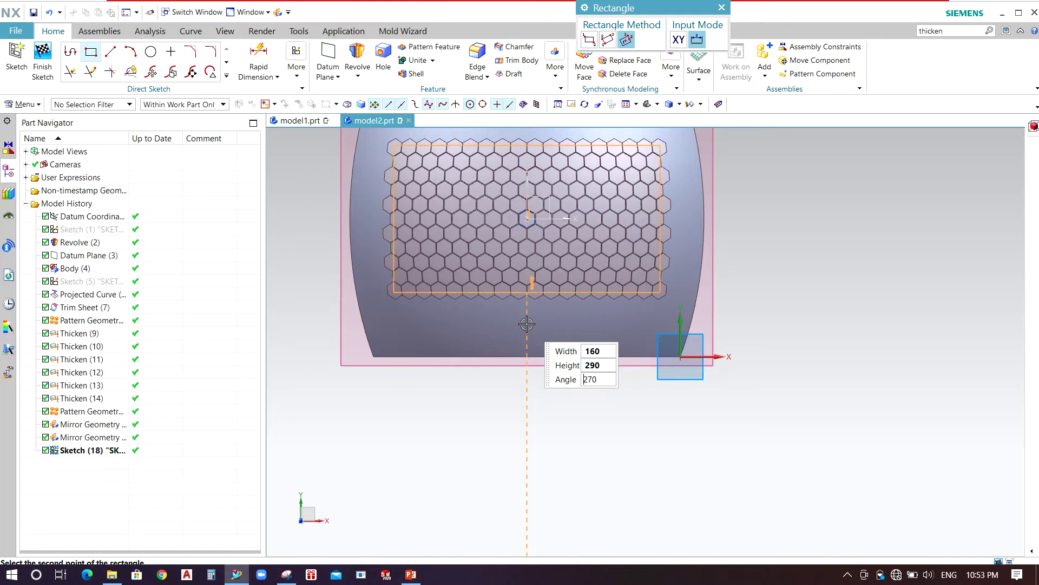
{"action": "key", "text": "Return"}
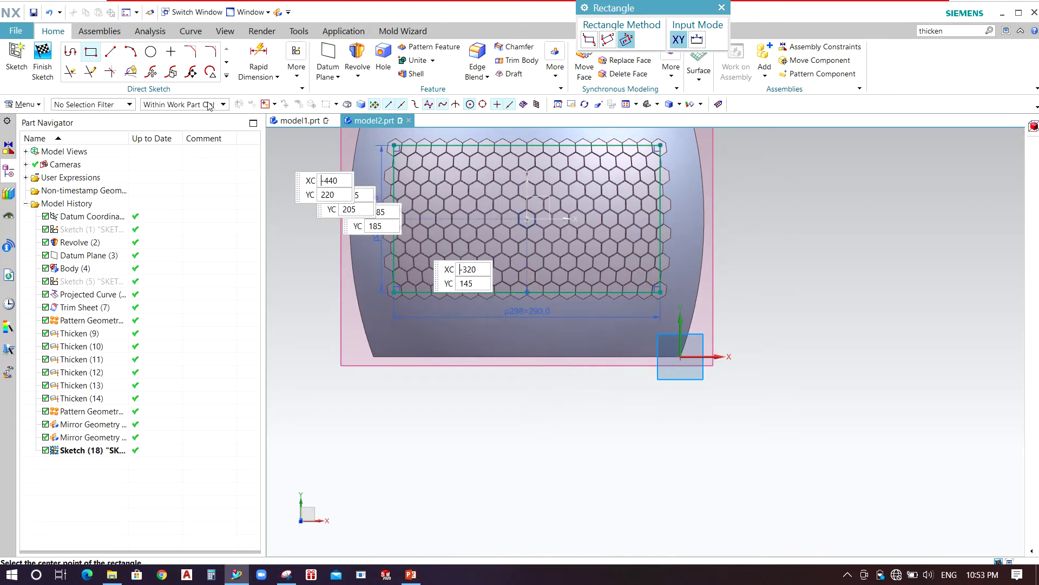
{"action": "key", "text": "Escape"}
{"action": "left_click", "coordinate": [38, 67]}
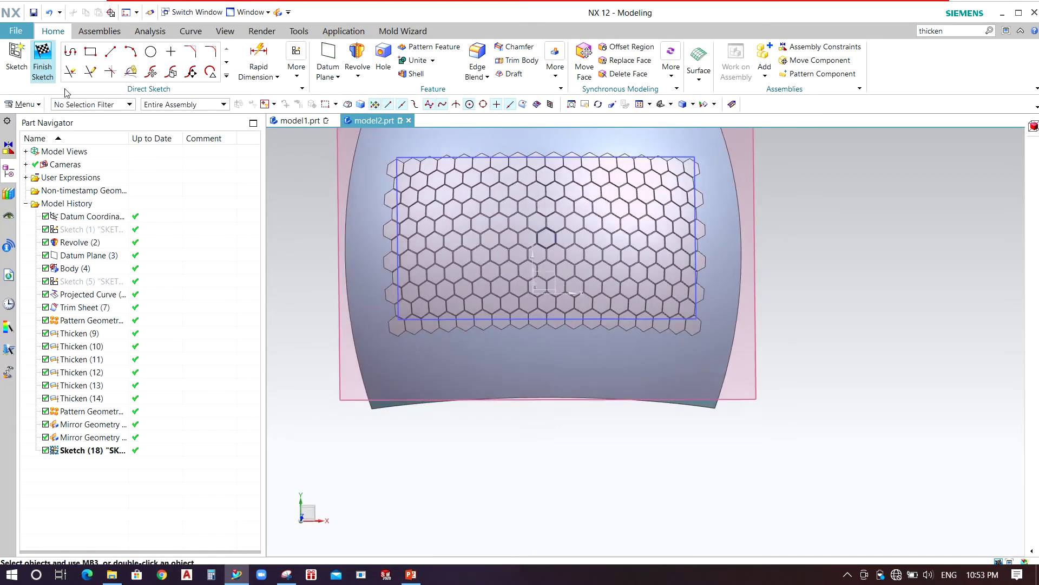
- Start a Project Curve and select the sides of the new sketch rectangle as the curves to project
{"action": "mouse_move", "coordinate": [432, 258]}
{"action": "middle_mouse_down"}
{"action": "mouse_move", "coordinate": [376, 247]}
{"action": "mouse_move", "coordinate": [388, 220]}
{"action": "mouse_move", "coordinate": [368, 233]}
{"action": "middle_mouse_up"}
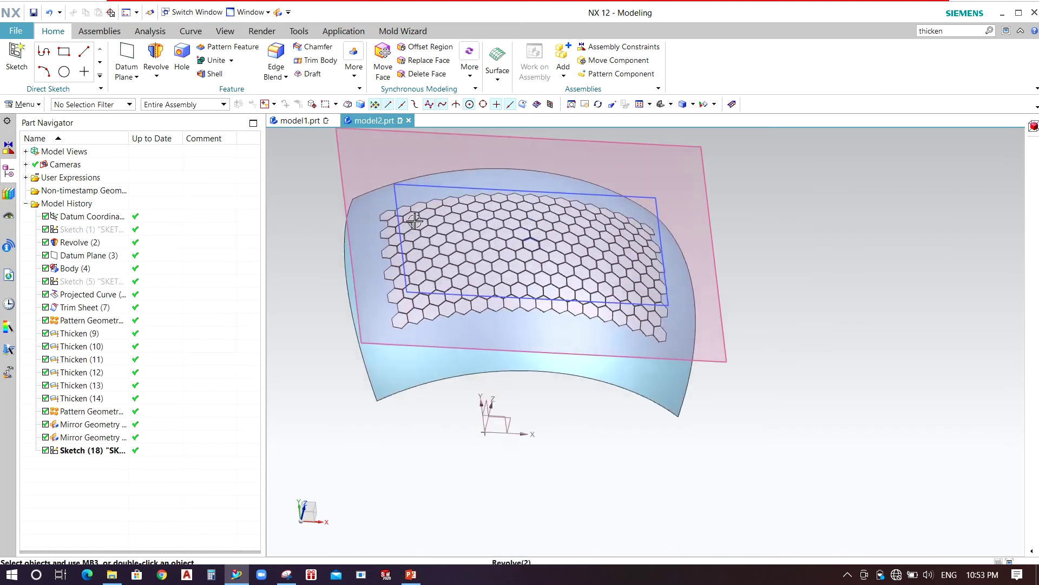
{"action": "scroll", "coordinate": [387, 370], "scroll_direction": "up", "scroll_amount": 2}
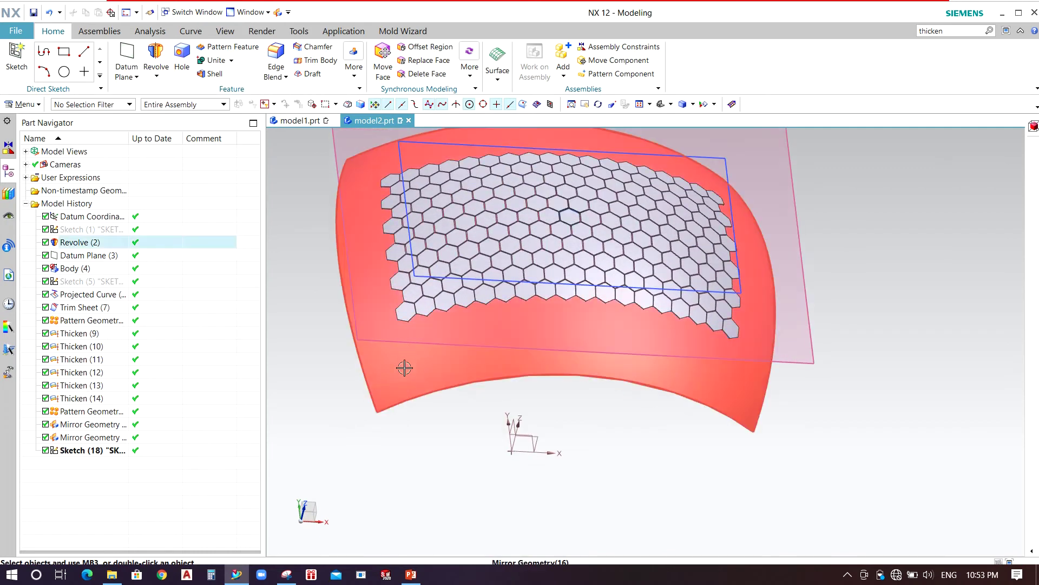
{"action": "scroll", "coordinate": [379, 339], "scroll_direction": "down", "scroll_amount": 3}
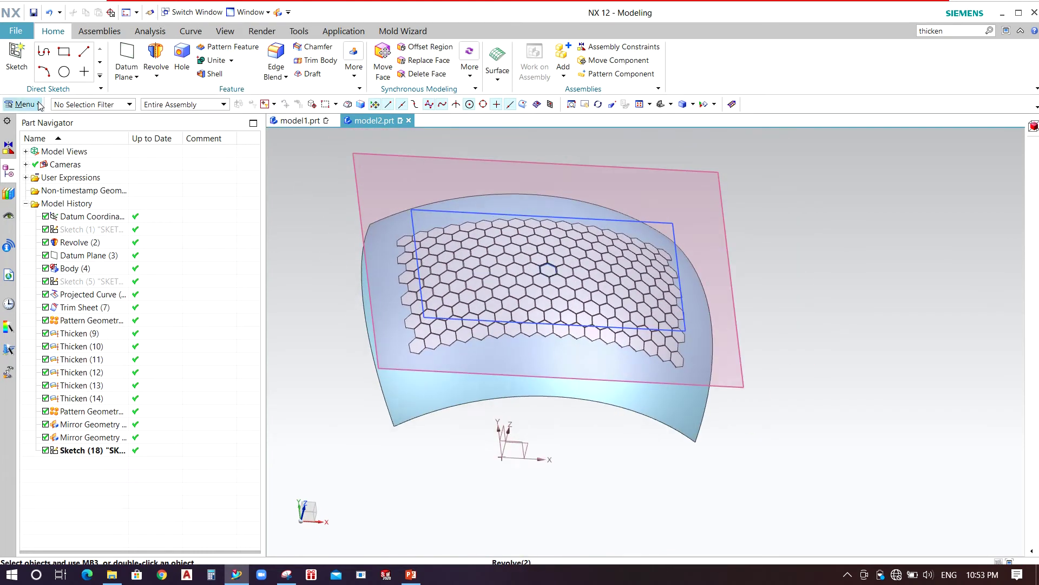
{"action": "left_click", "coordinate": [40, 104]}
{"action": "mouse_move", "coordinate": [41, 157]}
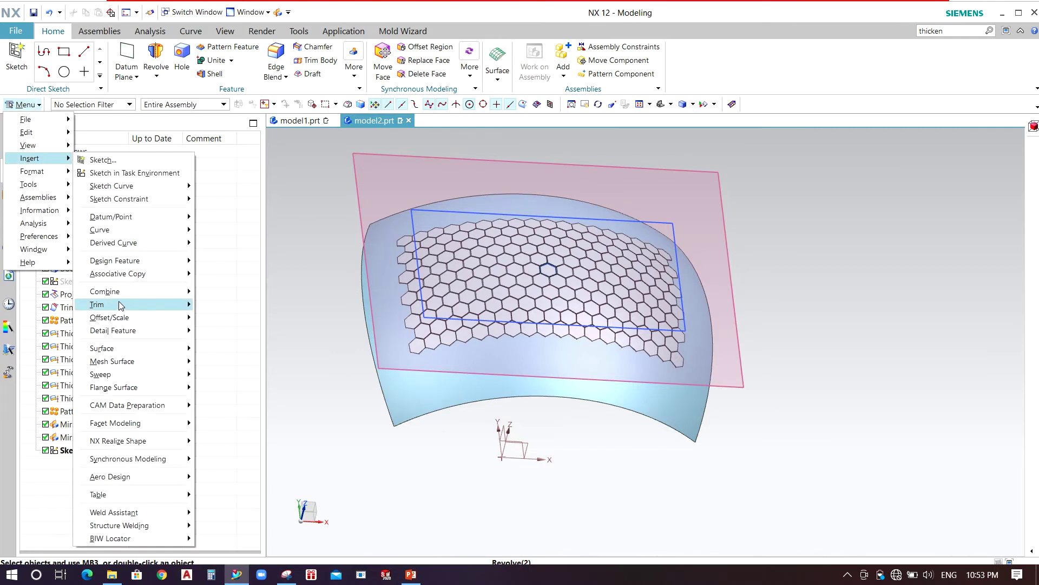
{"action": "mouse_move", "coordinate": [141, 245]}
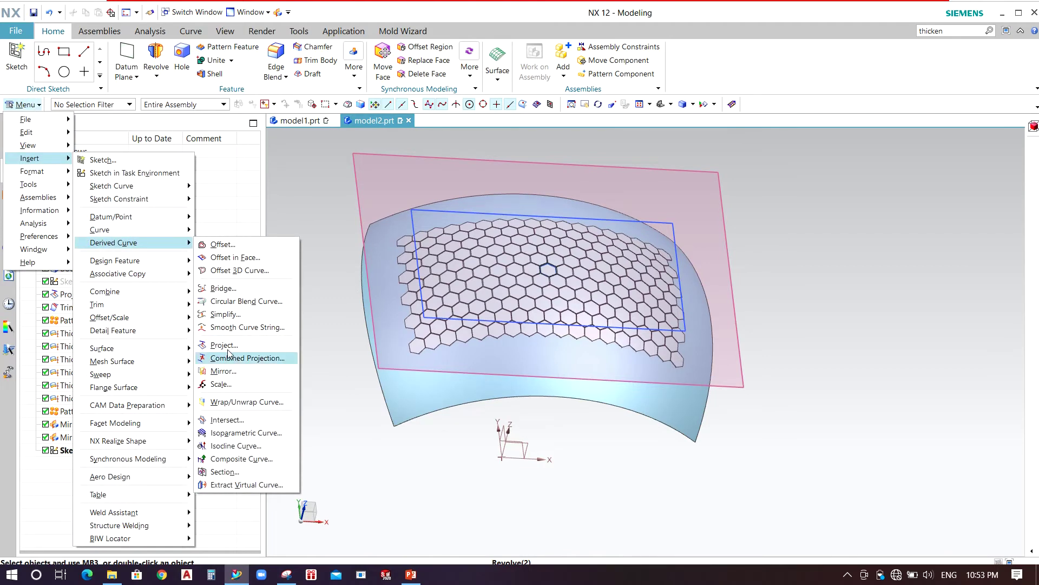
{"action": "left_click", "coordinate": [224, 345]}
{"action": "left_click", "coordinate": [406, 215]}
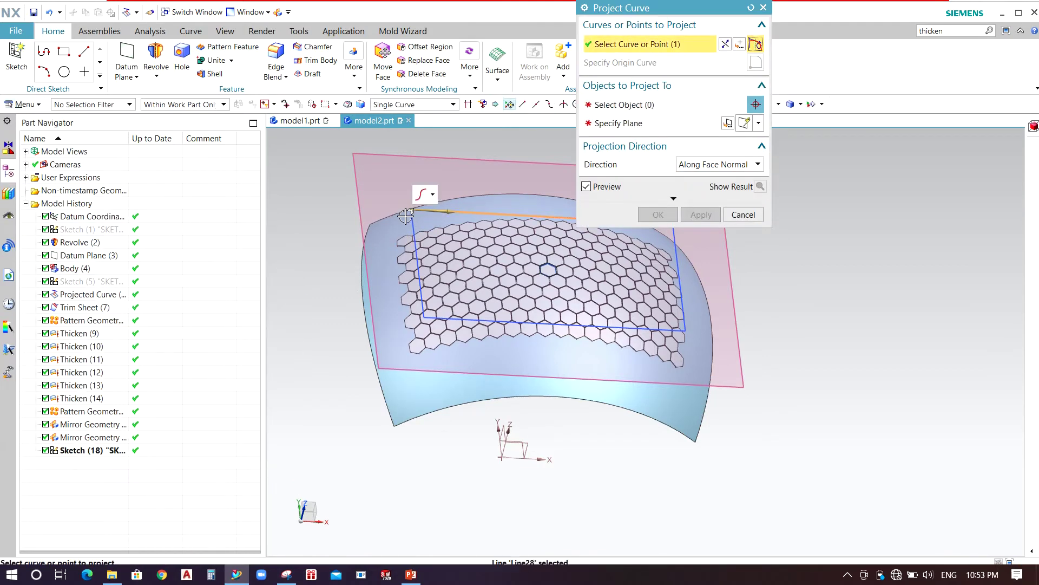
{"action": "left_click", "coordinate": [413, 223]}
{"action": "left_click", "coordinate": [685, 316]}
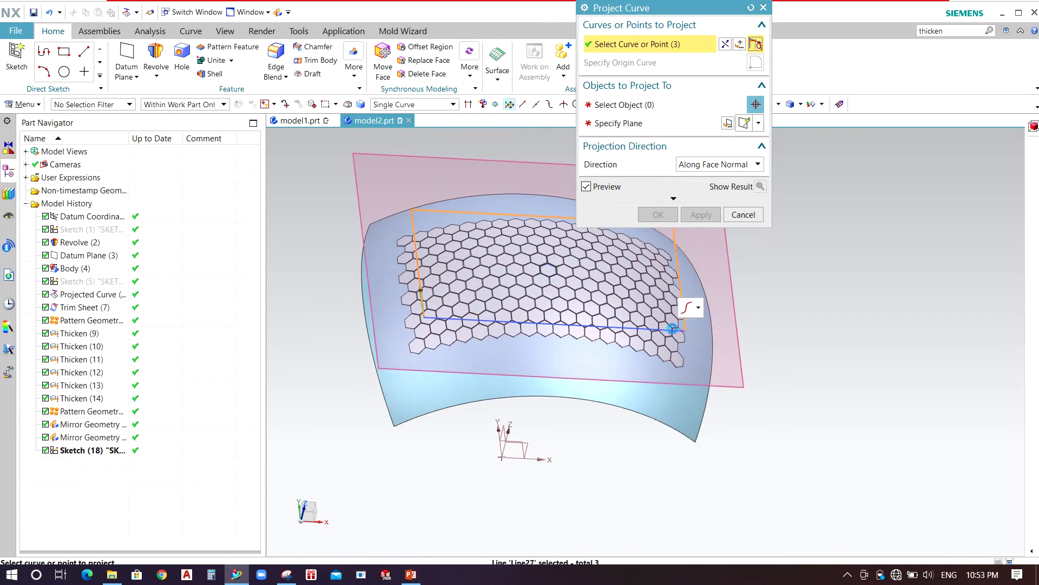
- Set the revolved surface's face as the projection target, along the face normal, and create the projected rectangle
{"action": "left_click", "coordinate": [646, 105]}
{"action": "left_click", "coordinate": [440, 389]}
{"action": "left_click", "coordinate": [440, 388]}
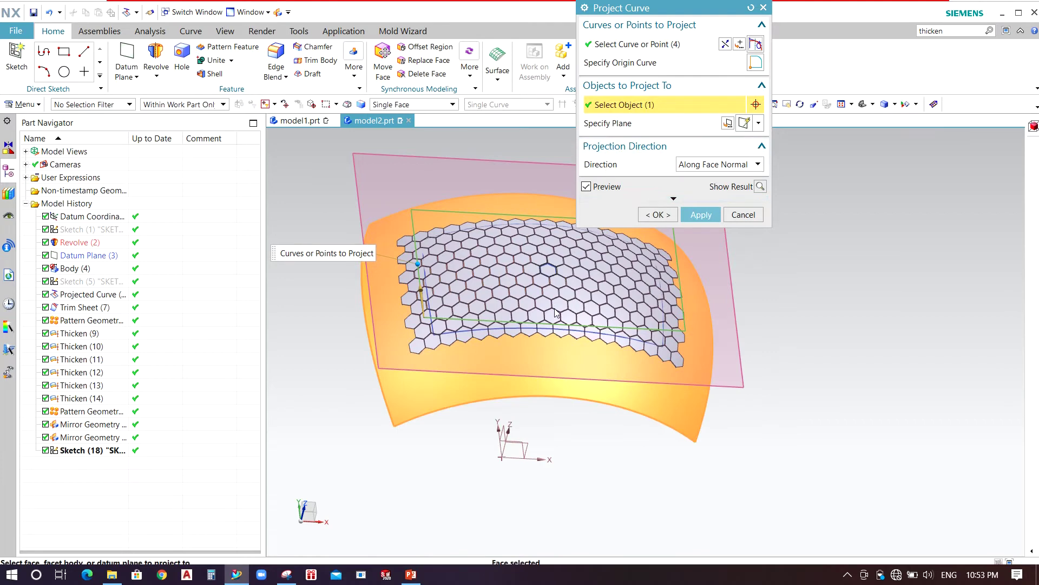
{"action": "middle_click", "coordinate": [529, 343]}
{"action": "middle_click_drag", "start_coordinate": [608, 374], "coordinate": [731, 228]}
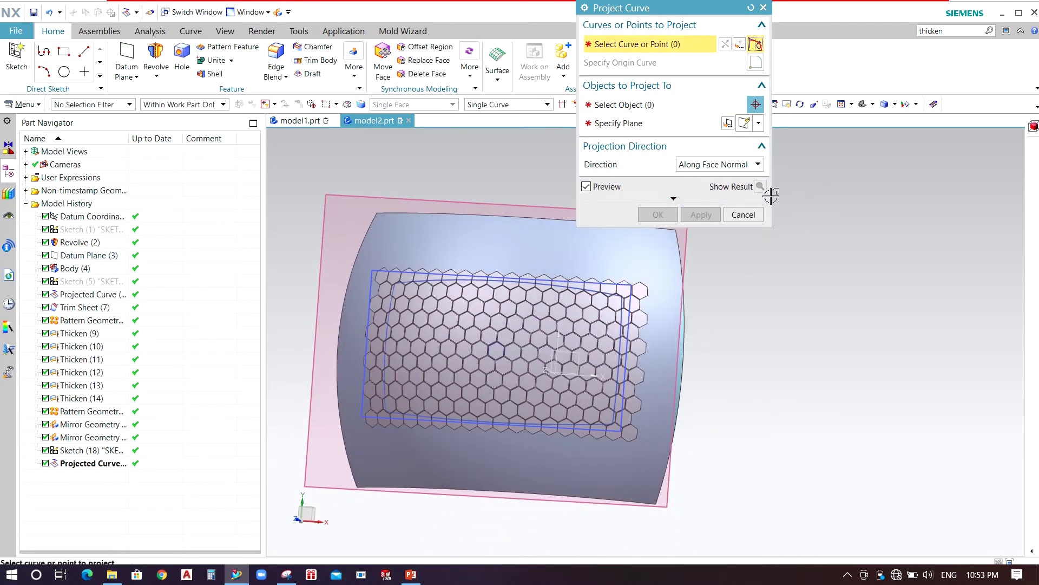
- Close the curve projection and hide the flat rectangle sketch and the datum plane in front of the grill
{"action": "left_click", "coordinate": [743, 215]}
{"action": "key", "text": "ctrl+b"}
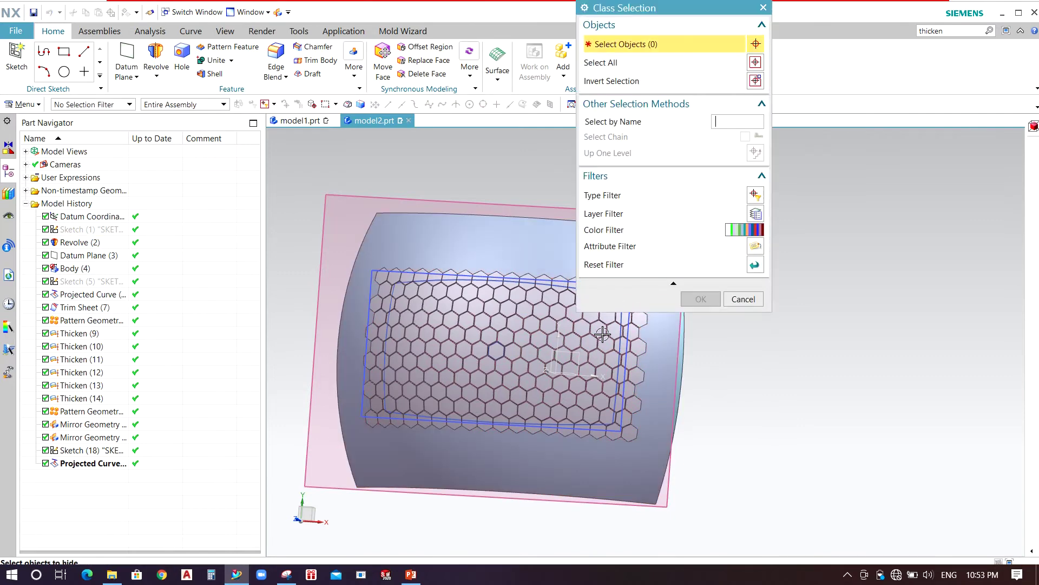
{"action": "left_click", "coordinate": [364, 360]}
{"action": "middle_click", "coordinate": [364, 359]}
{"action": "left_click", "coordinate": [363, 194]}
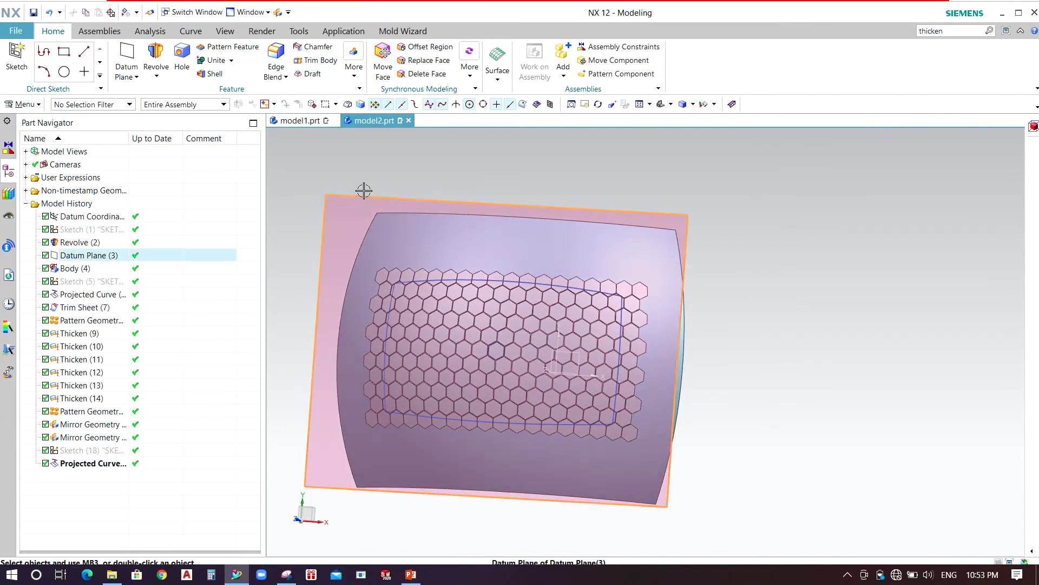
{"action": "right_click", "coordinate": [364, 192]}
{"action": "left_click", "coordinate": [416, 218]}
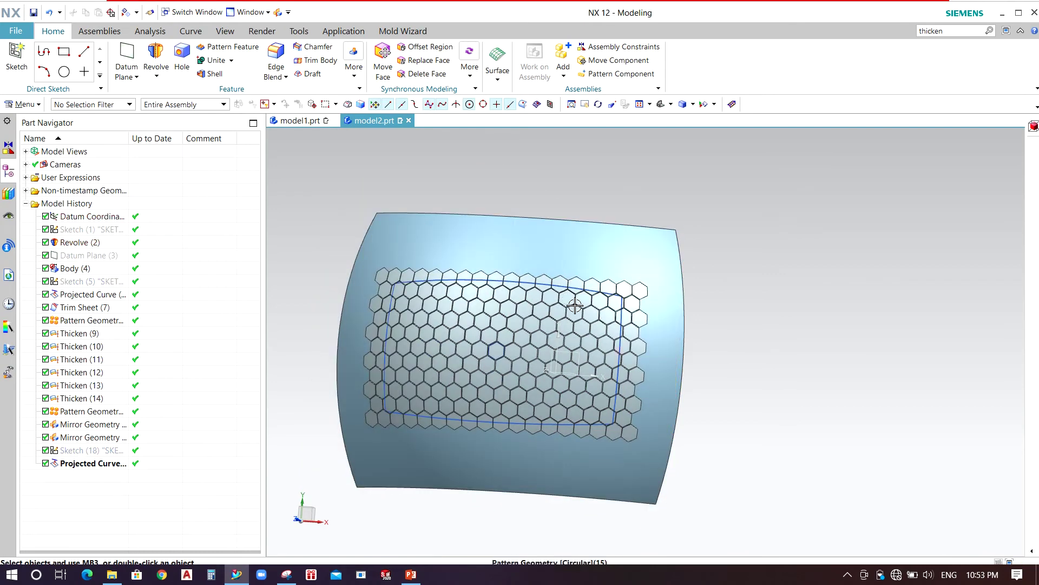
- Trim the revolved sheet with the projected rectangle as boundary, normal to face, discarding the region outside the outline
{"action": "middle_click_drag", "start_coordinate": [574, 303], "coordinate": [587, 283]}
{"action": "left_click", "coordinate": [29, 107]}
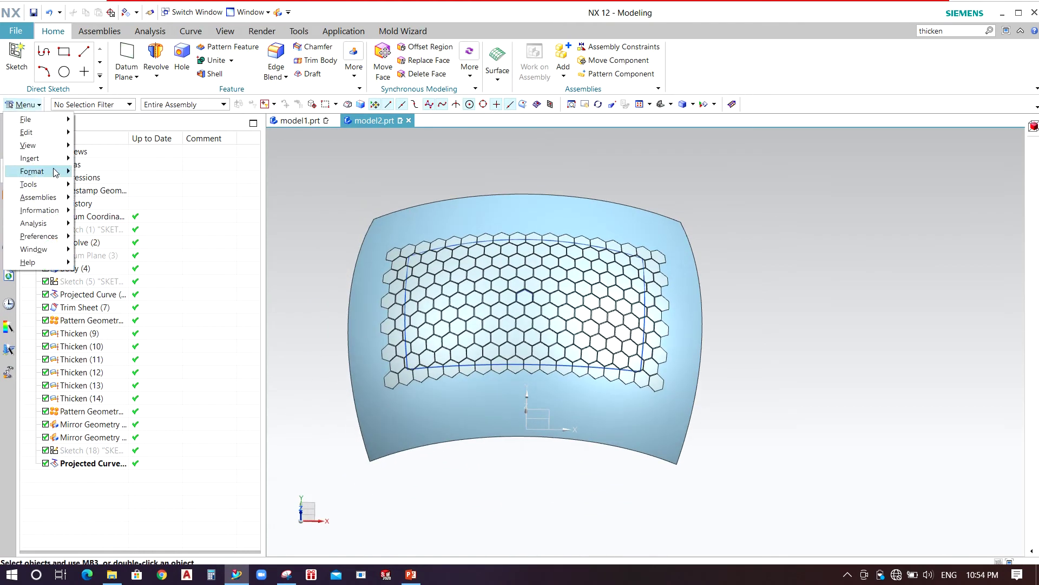
{"action": "mouse_move", "coordinate": [33, 158]}
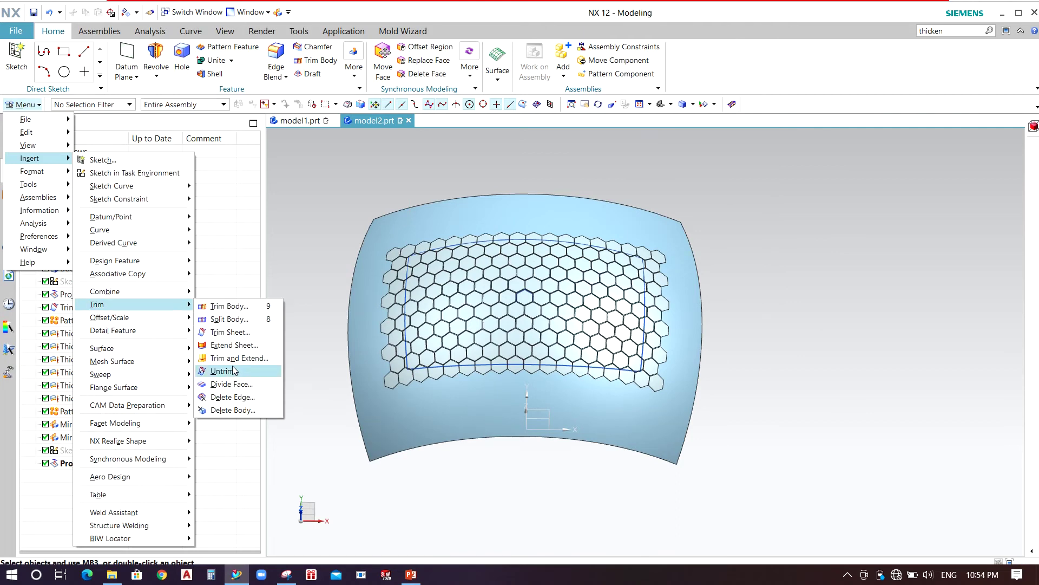
{"action": "left_click", "coordinate": [242, 335]}
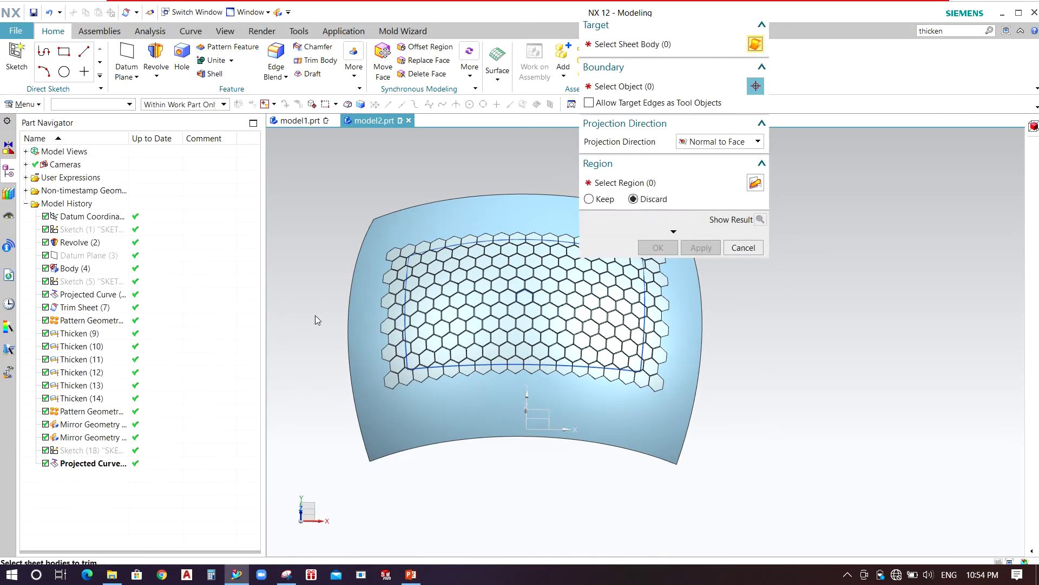
{"action": "left_click", "coordinate": [363, 334]}
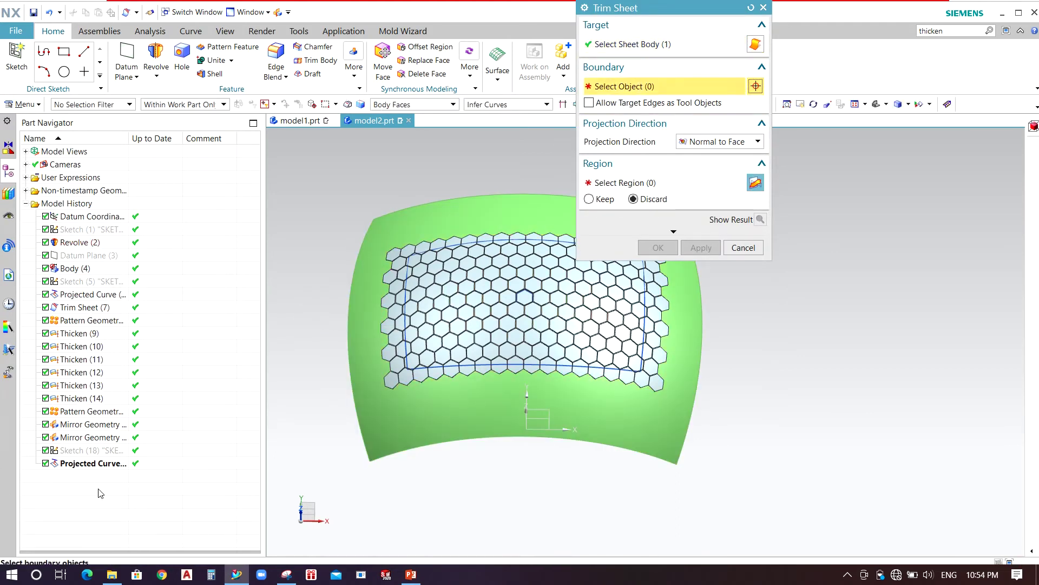
{"action": "left_click", "coordinate": [103, 464]}
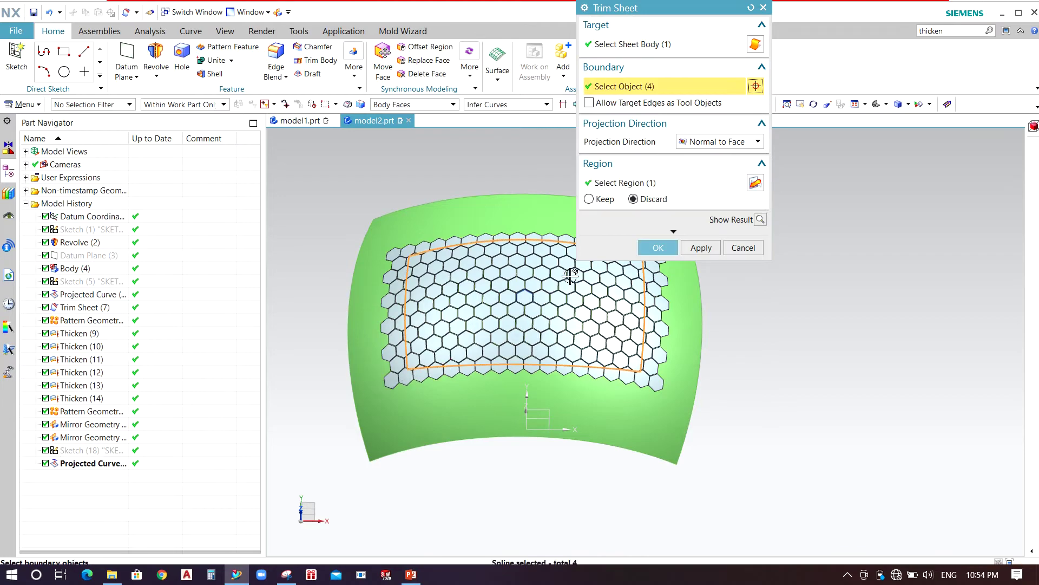
{"action": "middle_click", "coordinate": [383, 351]}
{"action": "scroll", "coordinate": [417, 362], "scroll_direction": "up", "scroll_amount": 4}
{"action": "scroll", "coordinate": [405, 366], "scroll_direction": "down", "scroll_amount": 4}
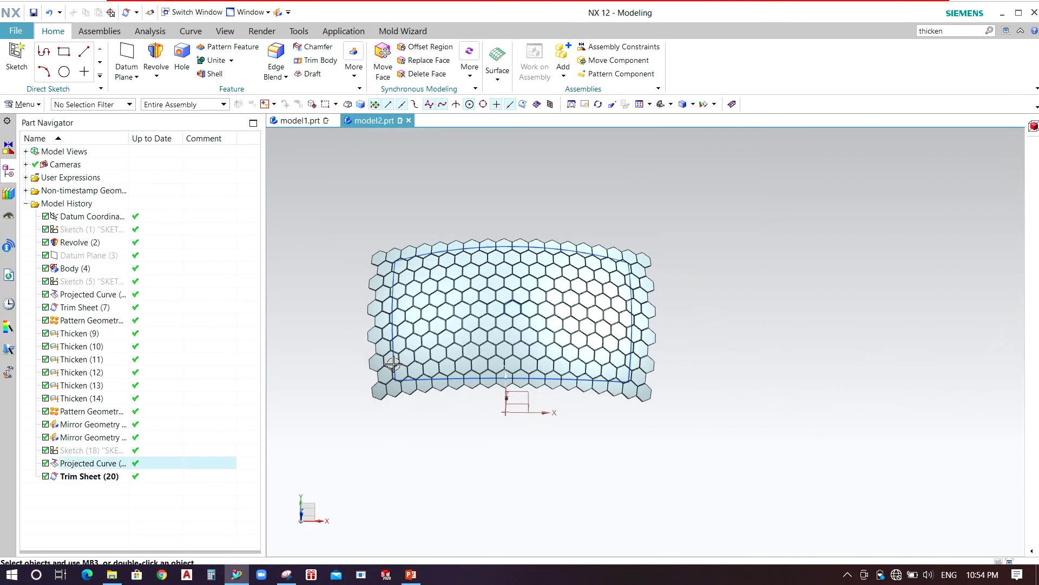
- Hide one hexagon body lying across the outline's edge to expose the trimmed sheet beneath it
{"action": "scroll", "coordinate": [390, 355], "scroll_direction": "up", "scroll_amount": 10}
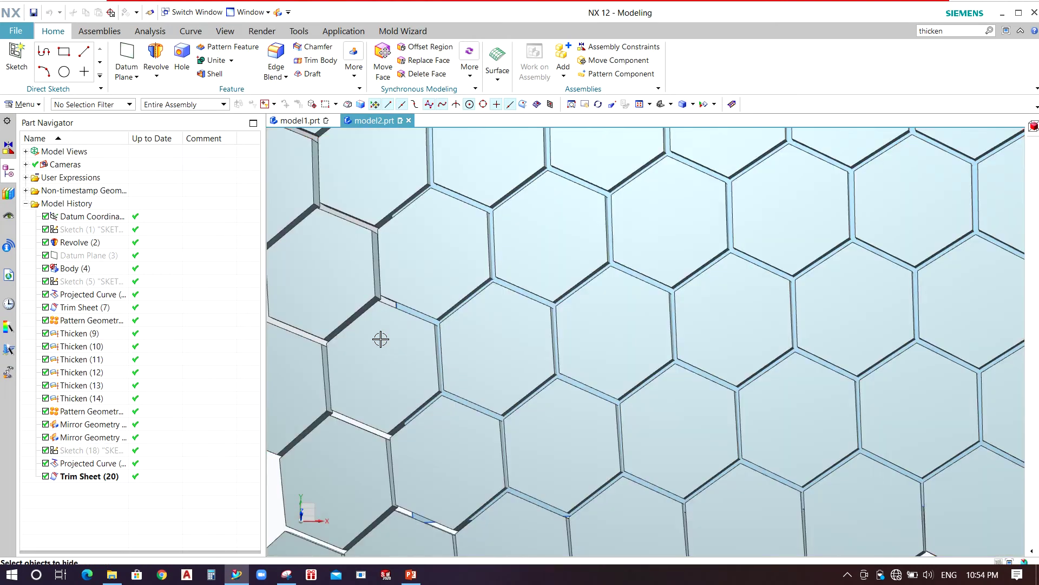
{"action": "key", "text": "ctrl+b"}
{"action": "left_click", "coordinate": [409, 356]}
{"action": "middle_click", "coordinate": [414, 356]}
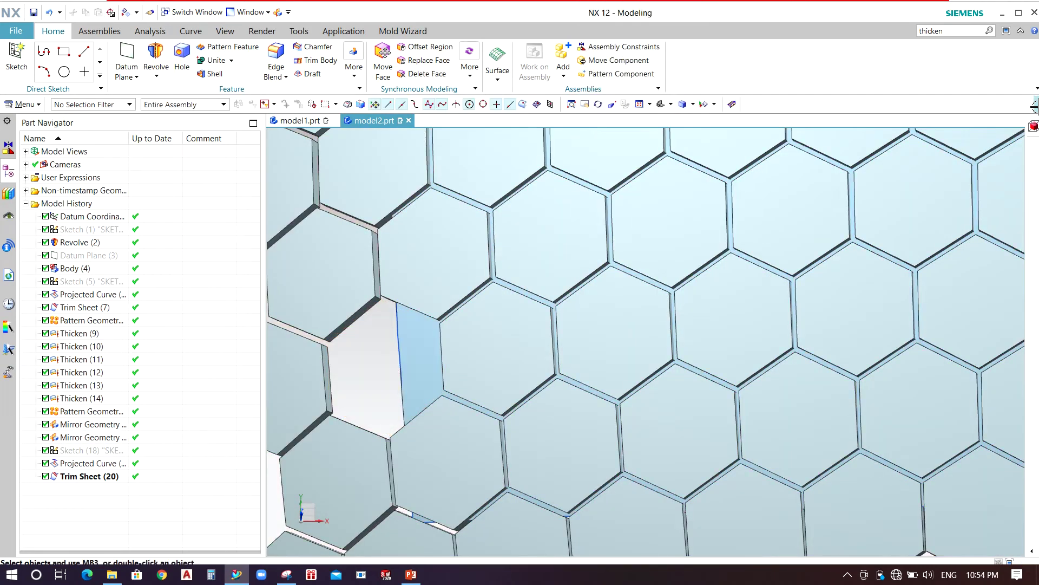
- Thicken the trimmed sheet's face with Offset 1 of 0.5 mm and Offset 2 of -0.5 mm
{"action": "left_click", "coordinate": [23, 104]}
{"action": "mouse_move", "coordinate": [32, 158]}
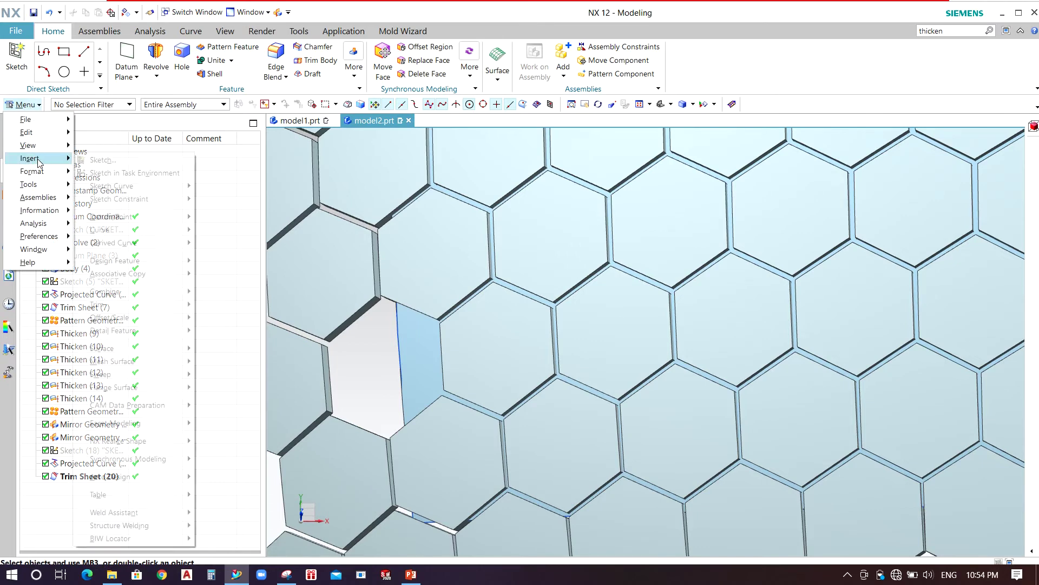
{"action": "mouse_move", "coordinate": [135, 318]}
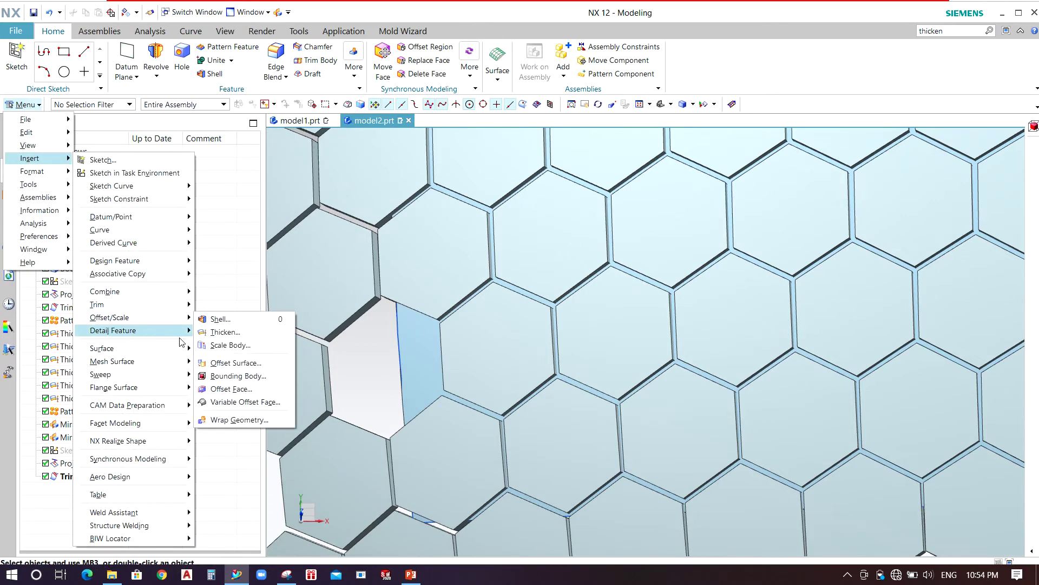
{"action": "left_click", "coordinate": [226, 332]}
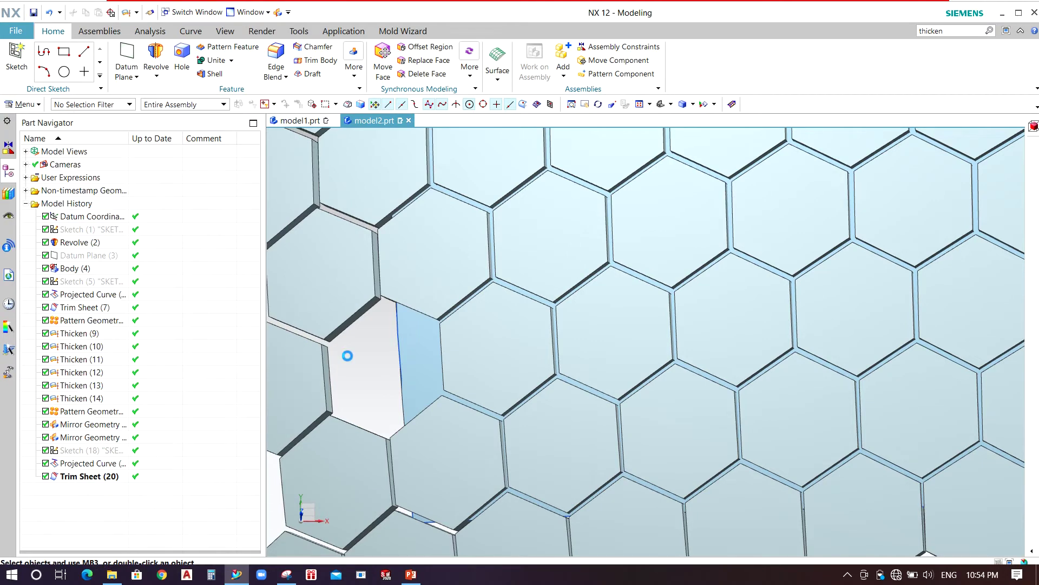
{"action": "left_click", "coordinate": [419, 354]}
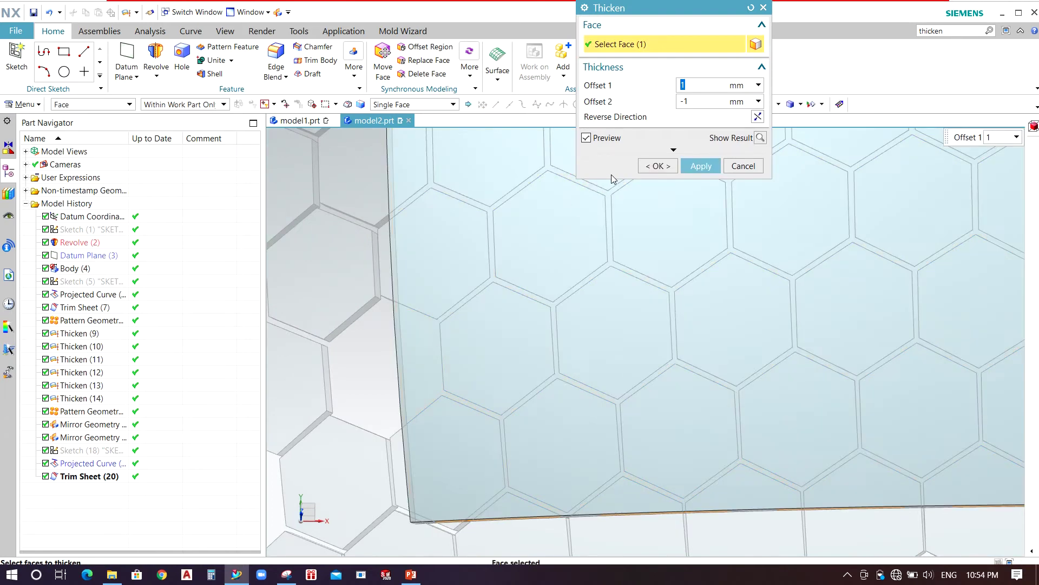
{"action": "type", "text": "0.5"}
{"action": "key", "text": "Return"}
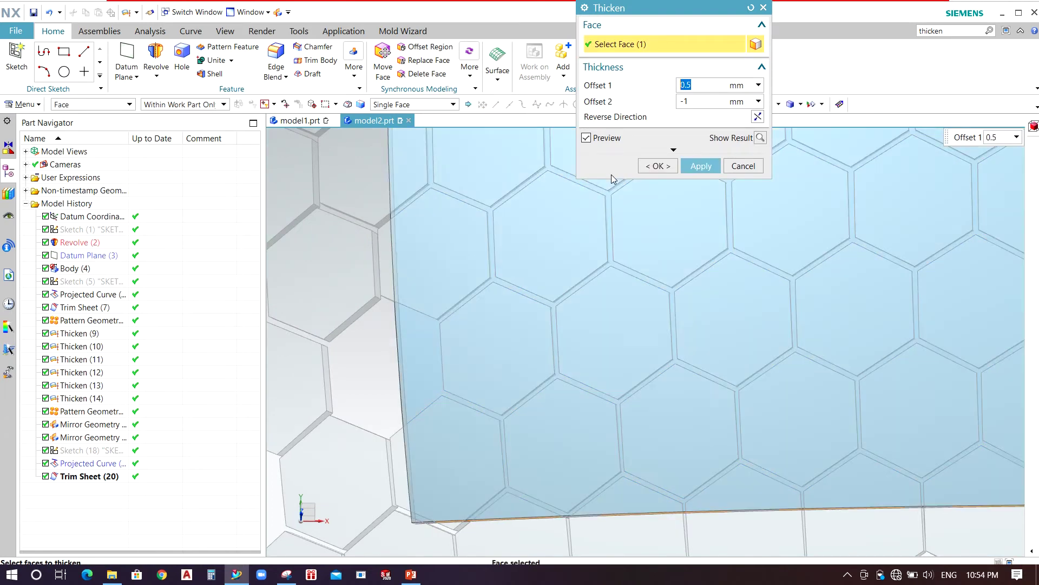
{"action": "key", "text": "Tab"}
{"action": "type", "text": "-0.5"}
{"action": "key", "text": "Return"}
{"action": "middle_click", "coordinate": [506, 251]}
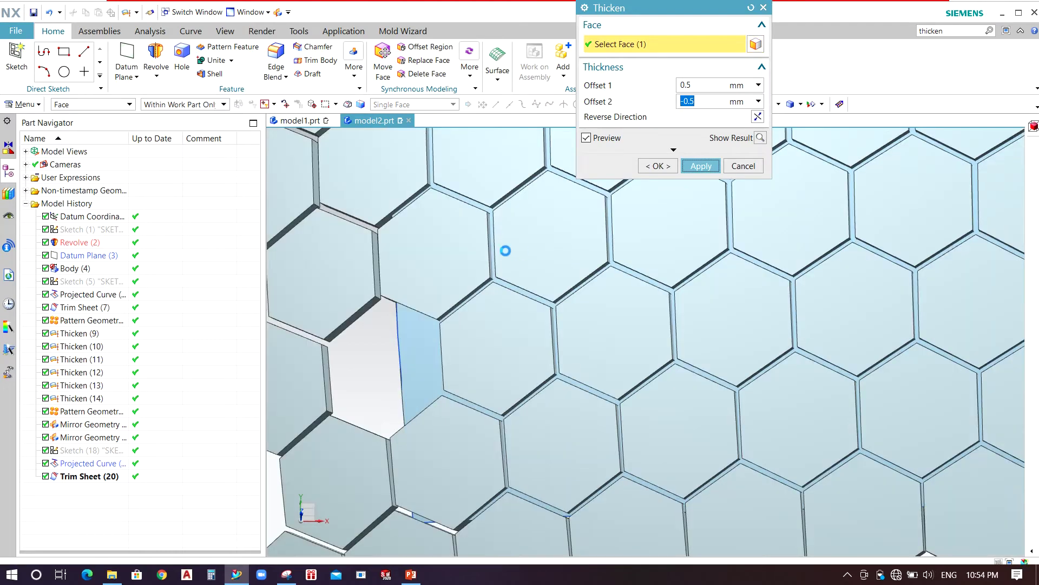
{"action": "key", "text": "Escape"}
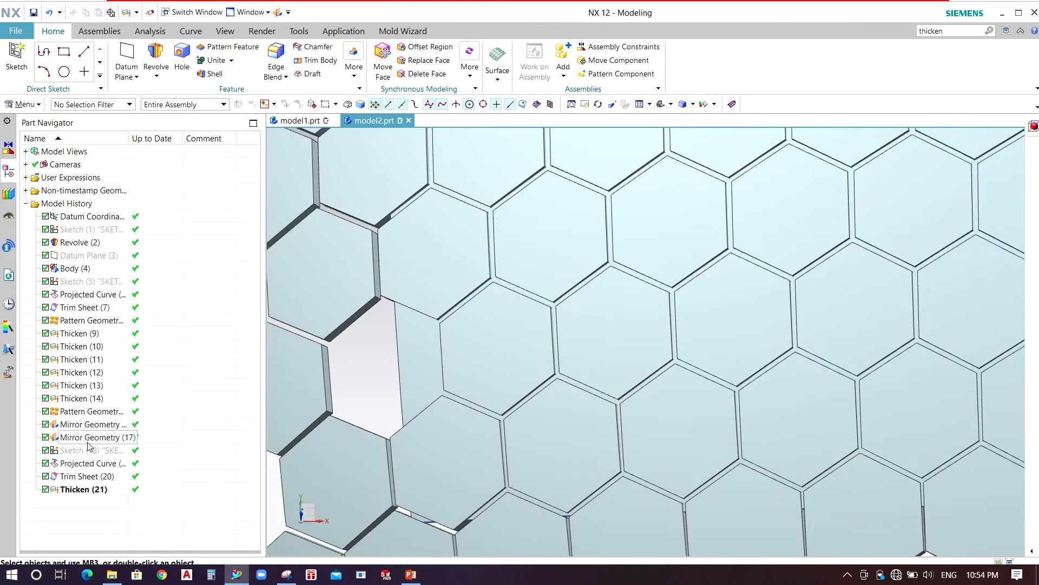
- Start a Subtract with the thickened rectangular sheet as the target body
{"action": "right_click", "coordinate": [88, 437]}
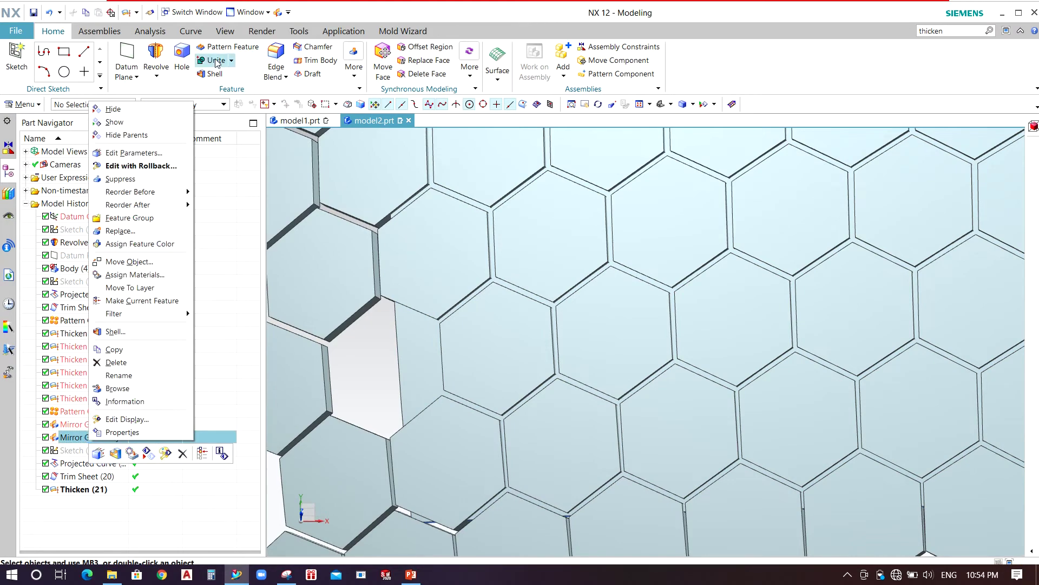
{"action": "left_click", "coordinate": [154, 125]}
{"action": "scroll", "coordinate": [409, 344], "scroll_direction": "down", "scroll_amount": 2}
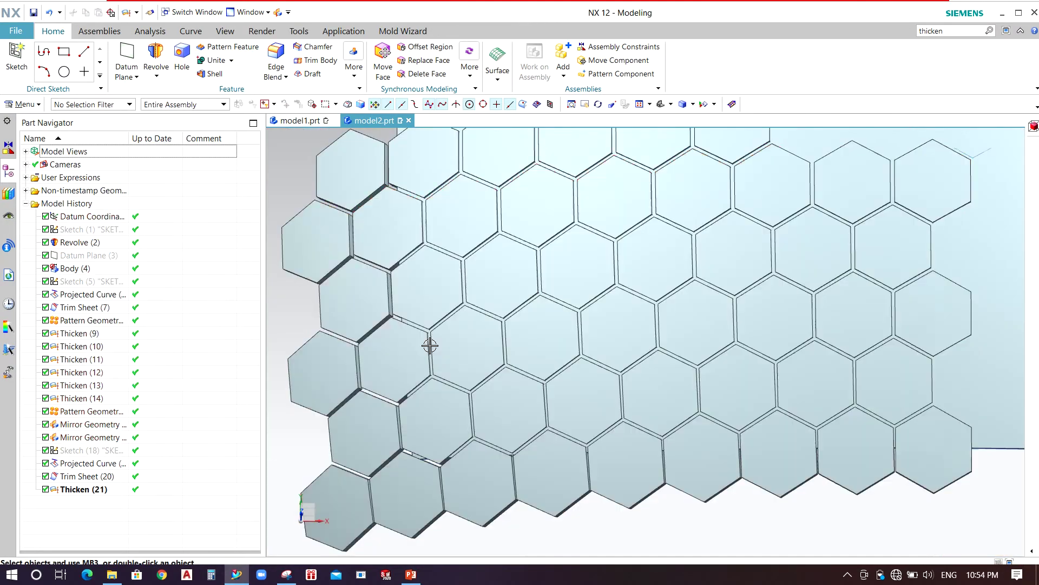
{"action": "scroll", "coordinate": [426, 344], "scroll_direction": "up", "scroll_amount": 2}
{"action": "left_click", "coordinate": [350, 372]}
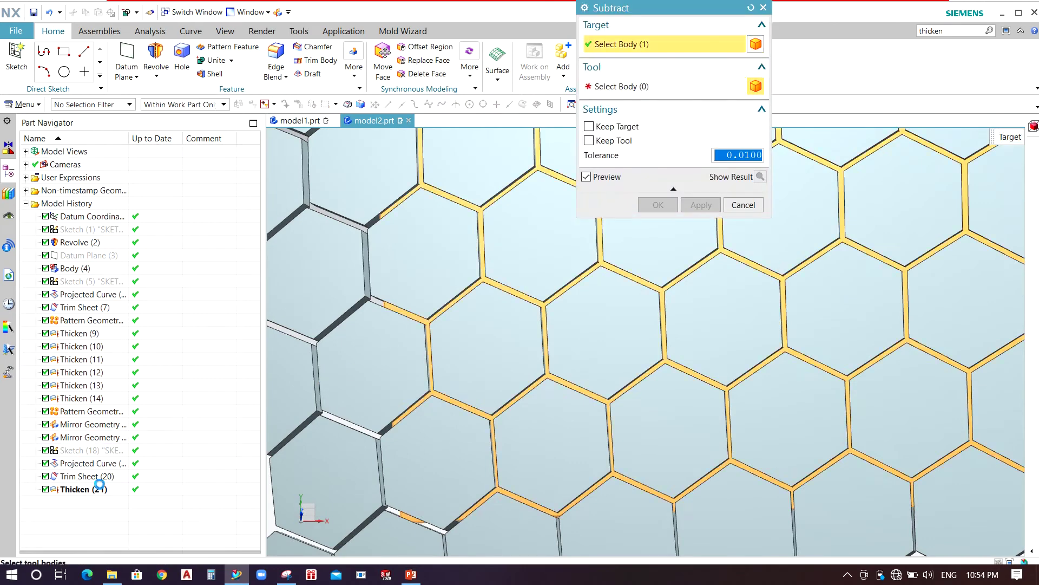
- Select all hexagon bodies as subtraction tools, deselect the outer end columns that miss the target, and apply the subtraction
{"action": "scroll", "coordinate": [439, 288], "scroll_direction": "down", "scroll_amount": 3}
{"action": "scroll", "coordinate": [440, 291], "scroll_direction": "down", "scroll_amount": 3}
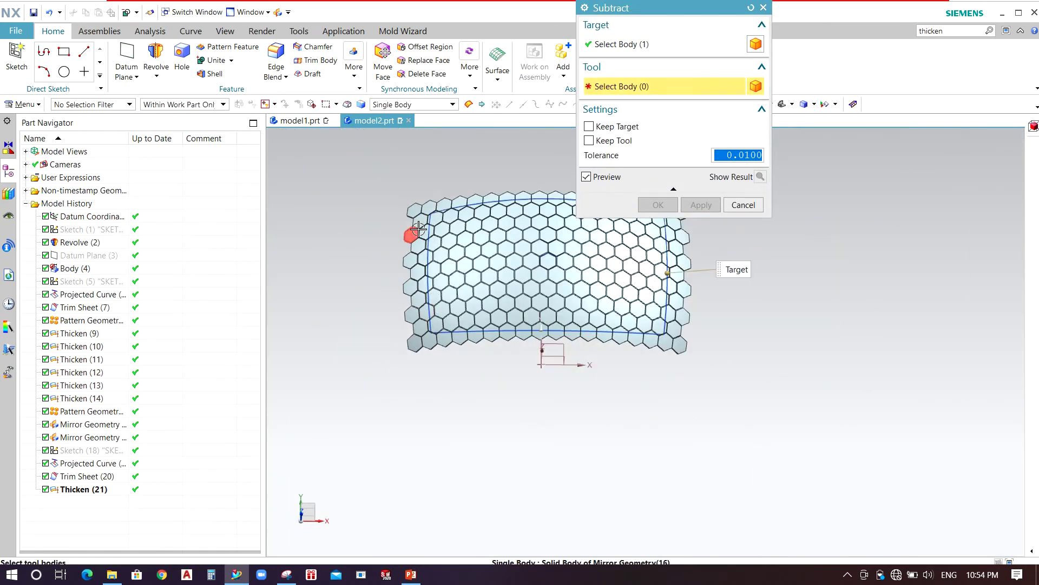
{"action": "scroll", "coordinate": [395, 217], "scroll_direction": "down", "scroll_amount": 2}
{"action": "left_click_drag", "start_coordinate": [379, 193], "coordinate": [700, 431]}
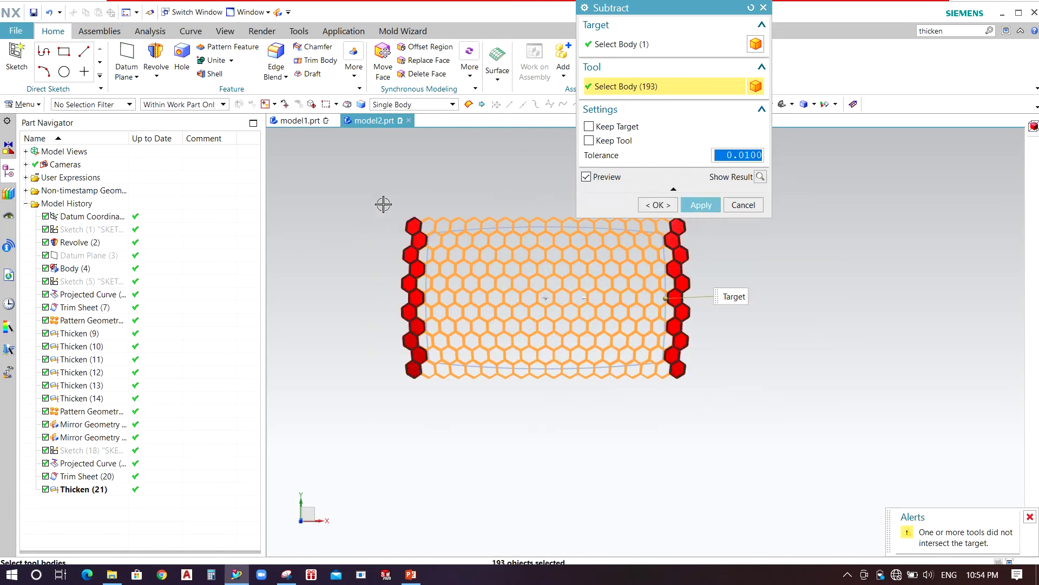
{"action": "left_click_drag", "start_coordinate": [376, 174], "coordinate": [431, 446]}
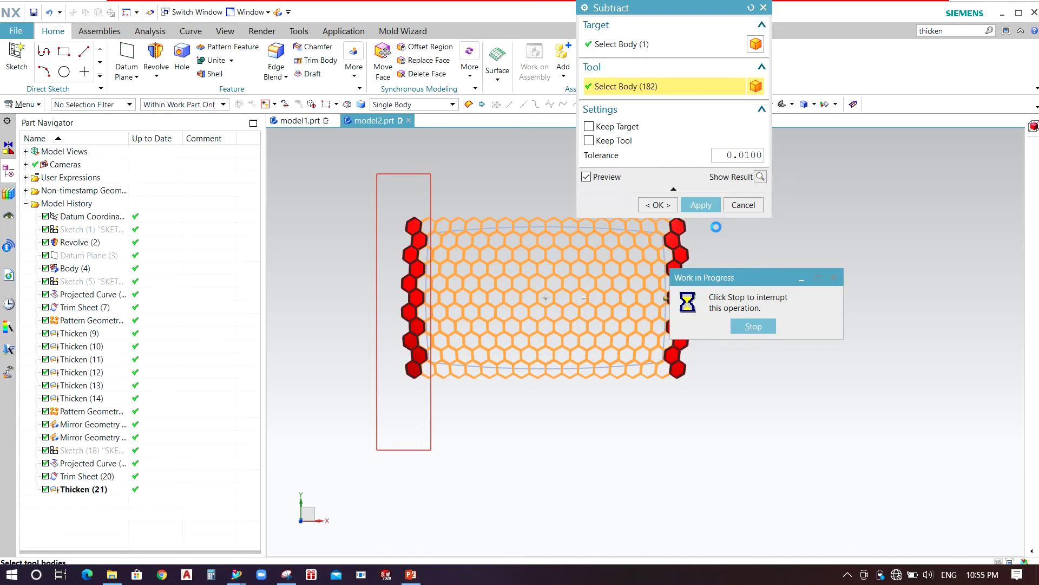
{"action": "scroll", "coordinate": [520, 341], "scroll_direction": "down", "scroll_amount": 2}
{"action": "scroll", "coordinate": [661, 306], "scroll_direction": "up", "scroll_amount": 2}
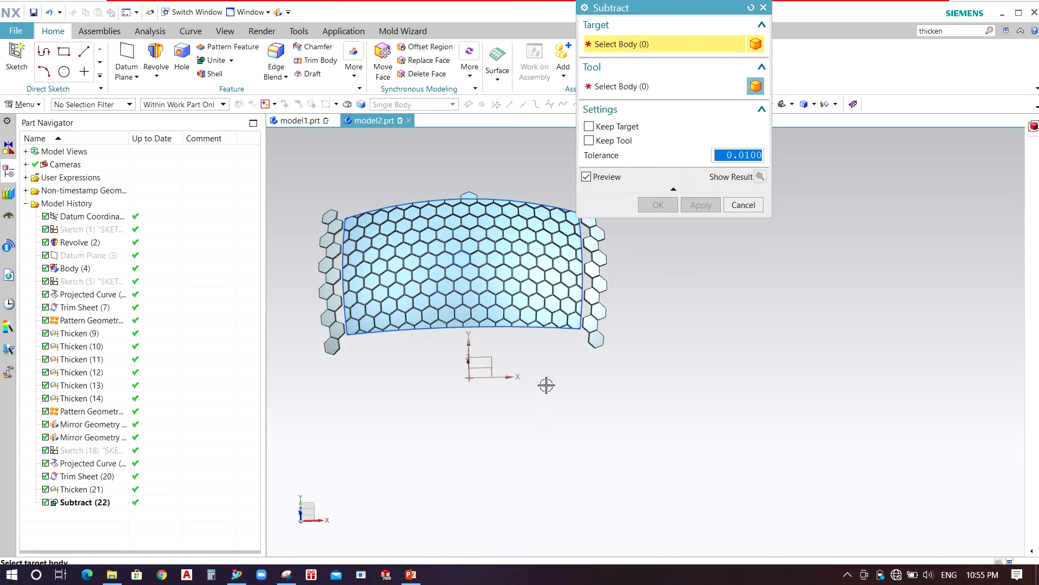
{"action": "key", "text": "Escape"}
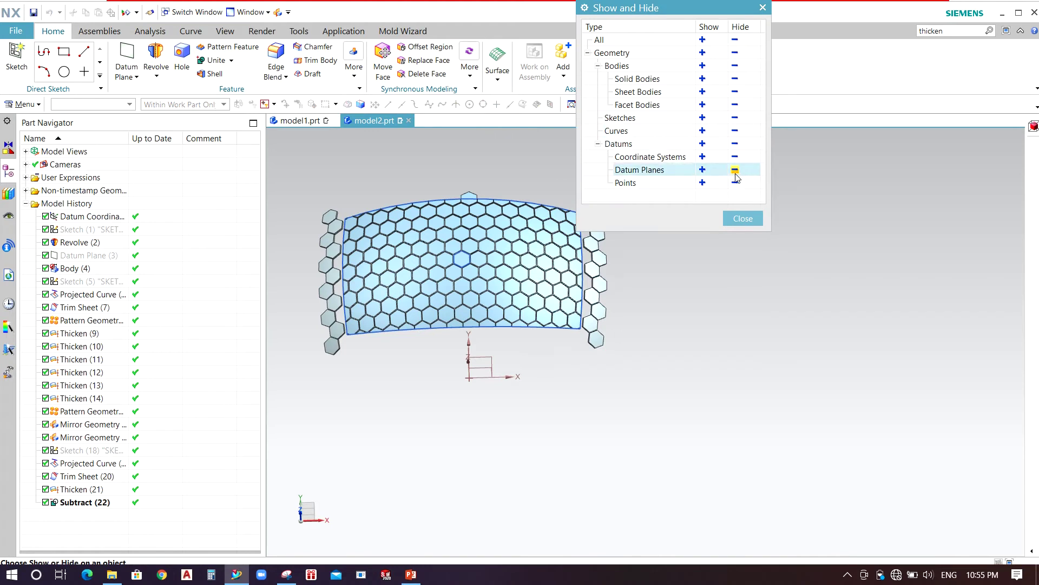
- Hide all datum planes, coordinate systems, curves, sketches, facet bodies and sheet bodies
{"action": "left_click", "coordinate": [736, 170]}
{"action": "left_click", "coordinate": [735, 157]}
{"action": "left_click", "coordinate": [736, 144]}
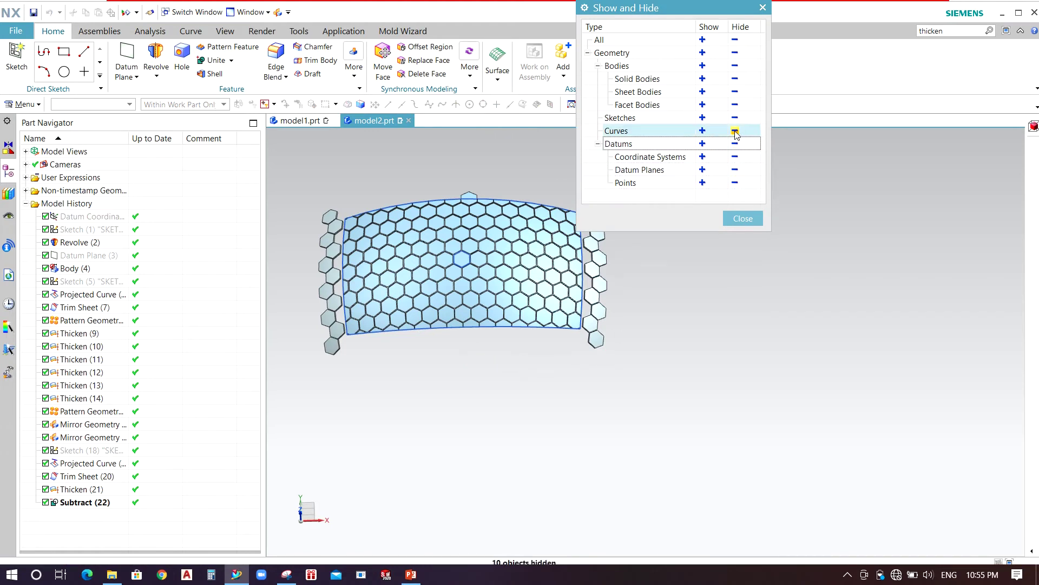
{"action": "left_click", "coordinate": [735, 131]}
{"action": "left_click", "coordinate": [736, 118]}
{"action": "left_click", "coordinate": [736, 105]}
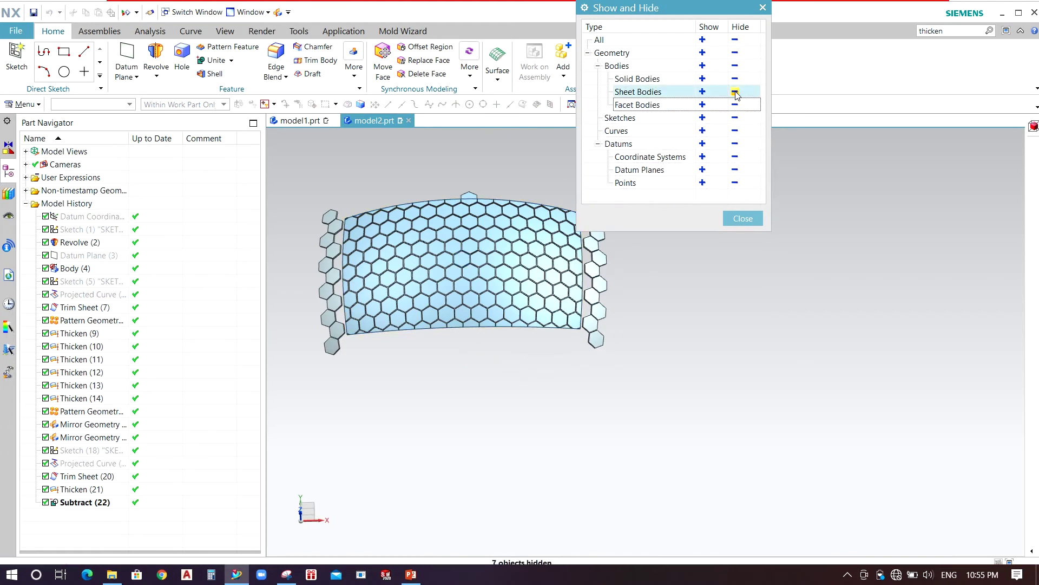
{"action": "left_click", "coordinate": [736, 92]}
{"action": "middle_click_drag", "start_coordinate": [525, 304], "coordinate": [536, 343]}
{"action": "key", "text": "Escape"}
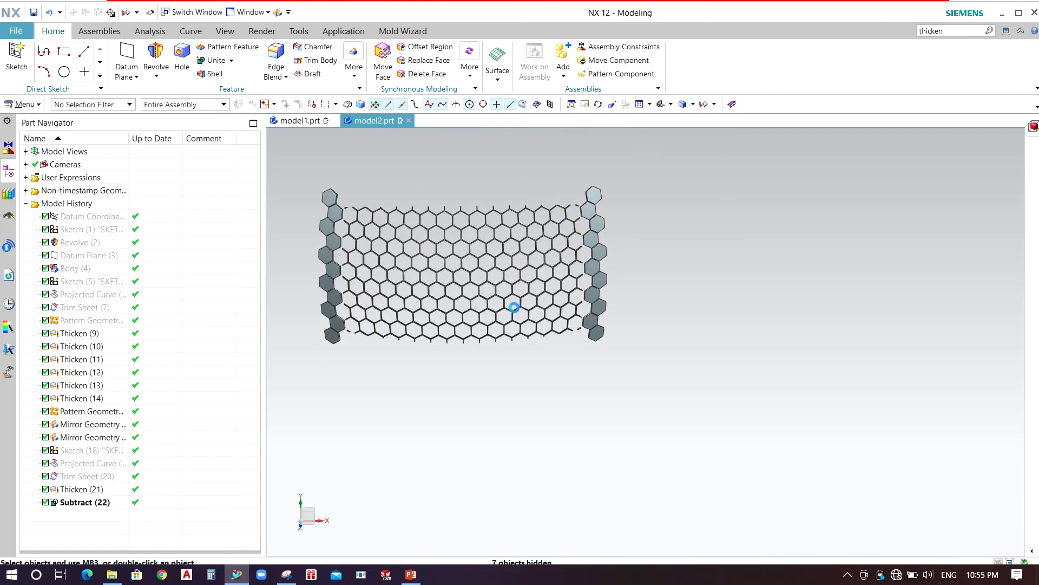
- Hide everything except the subtracted honeycomb grill body by selecting it and inverting the selection
{"action": "middle_click_drag", "start_coordinate": [514, 308], "coordinate": [501, 262]}
{"action": "scroll", "coordinate": [438, 197], "scroll_direction": "up", "scroll_amount": 1}
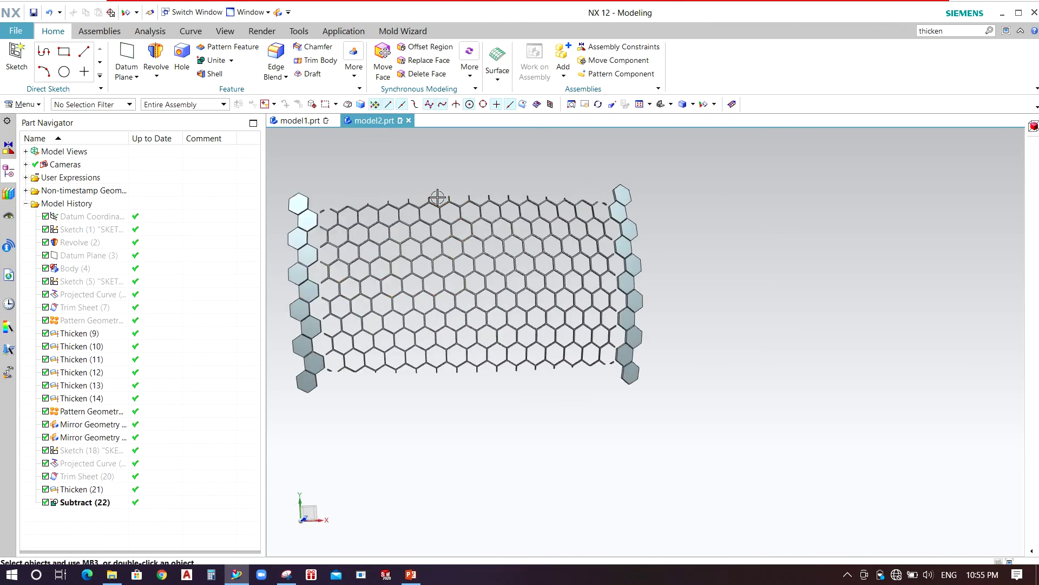
{"action": "key", "text": "ctrl+b"}
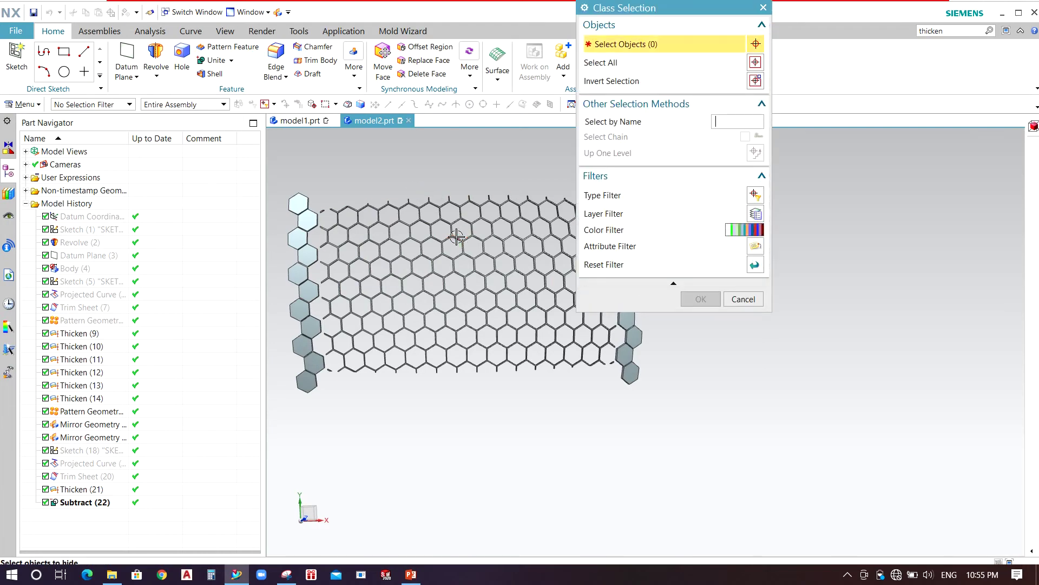
{"action": "left_click", "coordinate": [493, 328]}
{"action": "scroll", "coordinate": [291, 204], "scroll_direction": "up", "scroll_amount": 2}
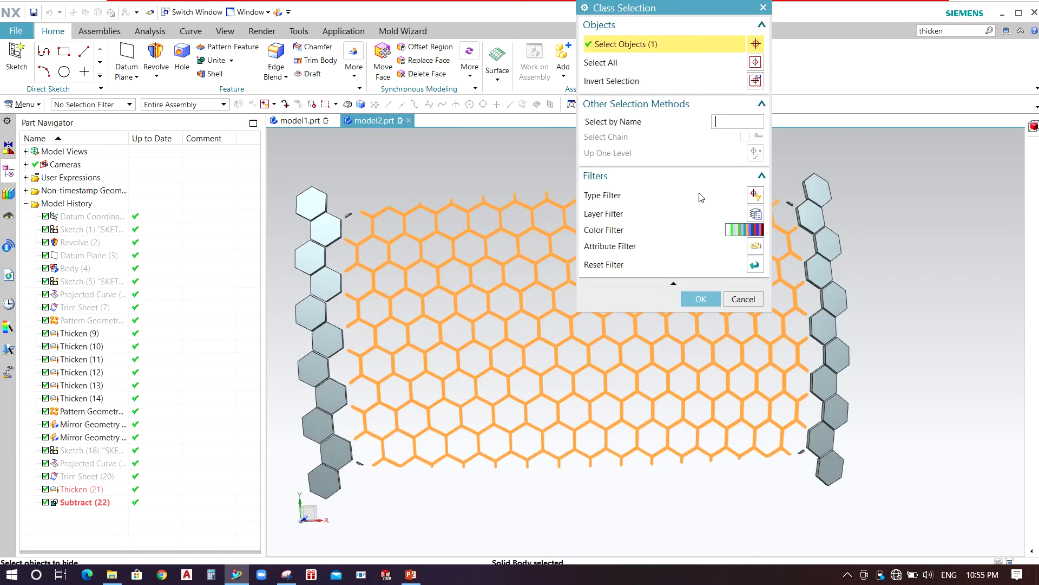
{"action": "left_click", "coordinate": [755, 81]}
{"action": "left_click", "coordinate": [701, 299]}
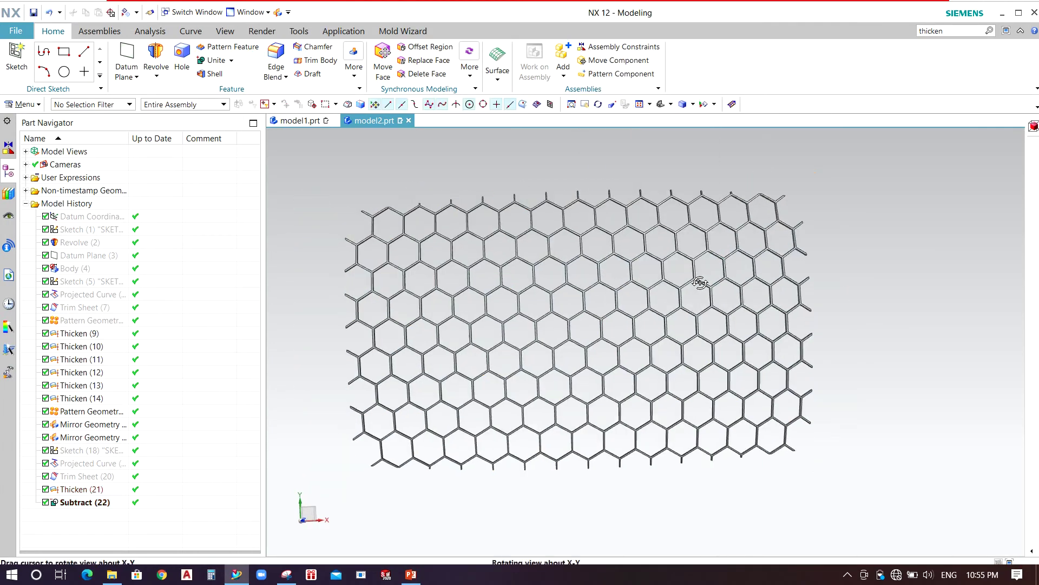
{"action": "middle_click_drag", "start_coordinate": [697, 342], "coordinate": [686, 224]}
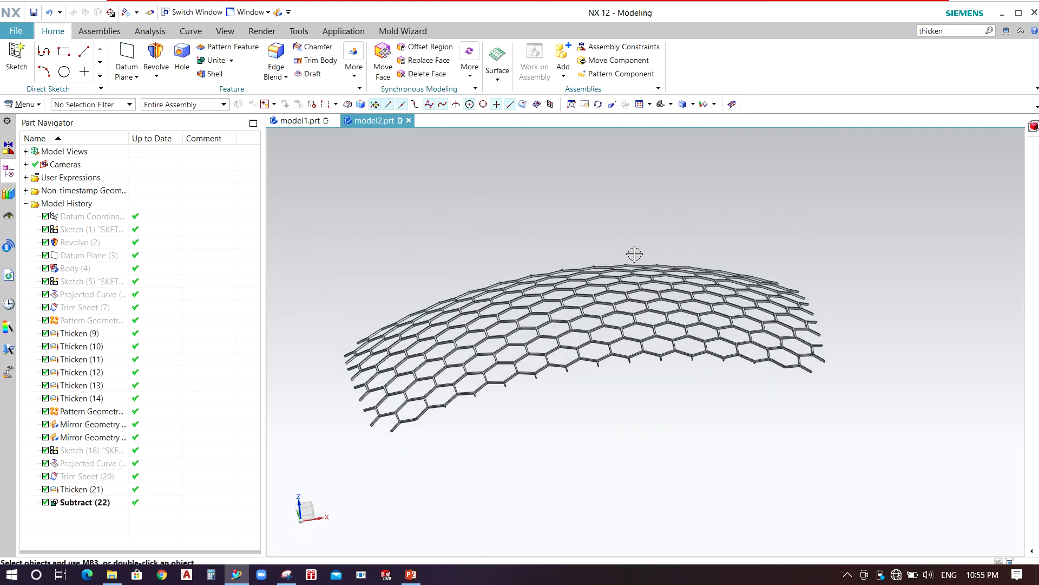
{"action": "middle_click_drag", "start_coordinate": [626, 260], "coordinate": [632, 273]}
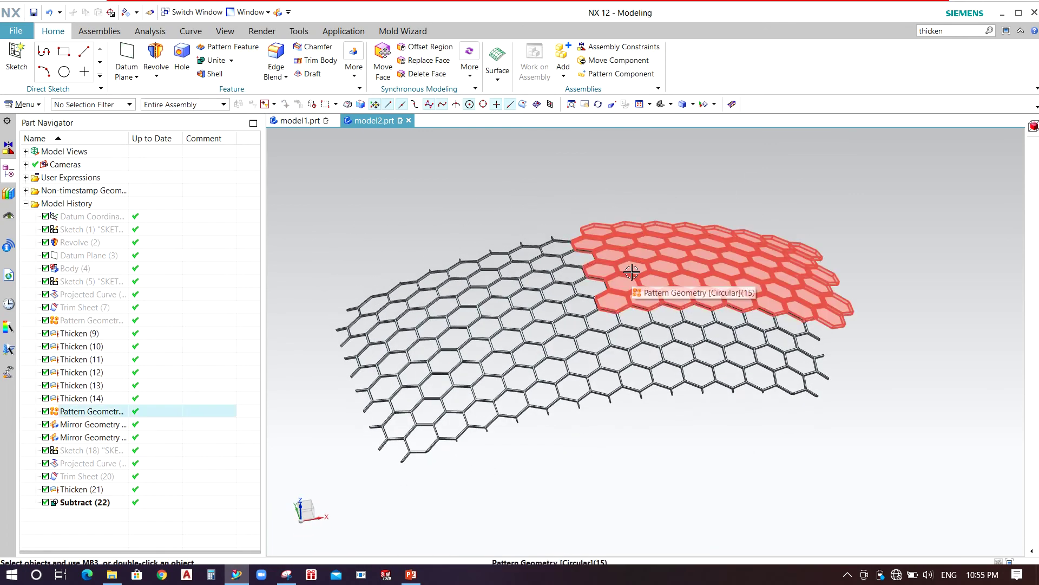
- Bring the trimmed rectangular sheet back into view with the honeycomb grill by moving it out of the hidden objects
{"action": "key", "text": "ctrl+shift+b"}
{"action": "key", "text": "ctrl+b"}
{"action": "key", "text": "Escape"}
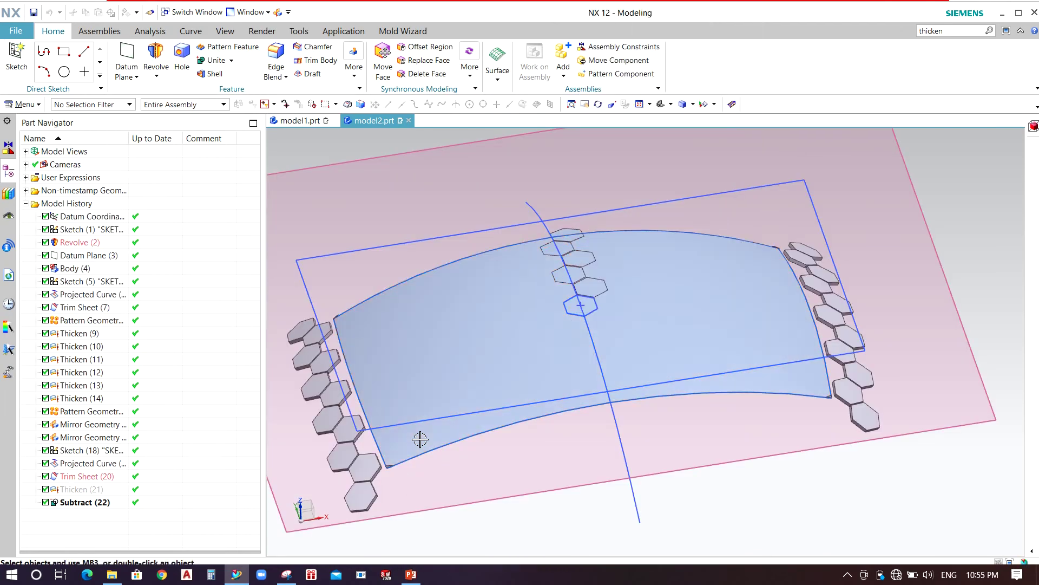
{"action": "key", "text": "ctrl+shift+b"}
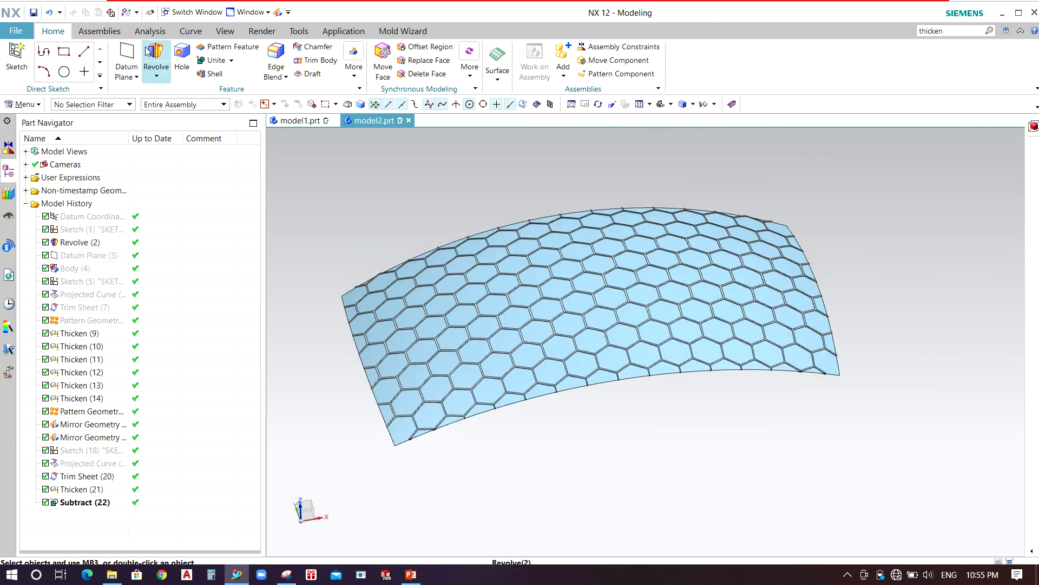
- Extend all four edges of the trimmed sheet by a 4 mm offset, with the body output Extend as New Face
{"action": "left_click", "coordinate": [24, 104]}
{"action": "mouse_move", "coordinate": [32, 158]}
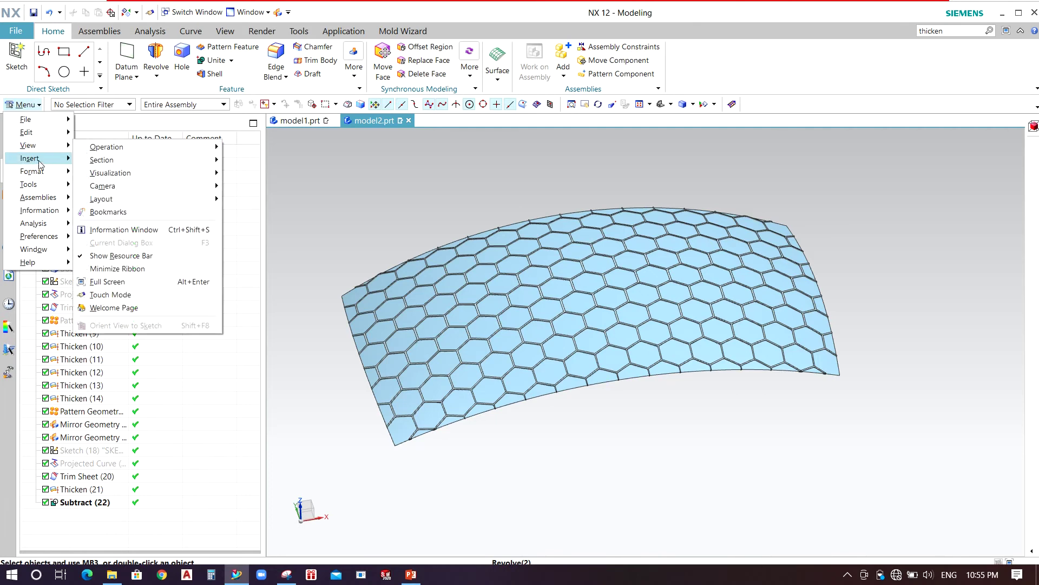
{"action": "mouse_move", "coordinate": [103, 305]}
{"action": "left_click", "coordinate": [233, 346]}
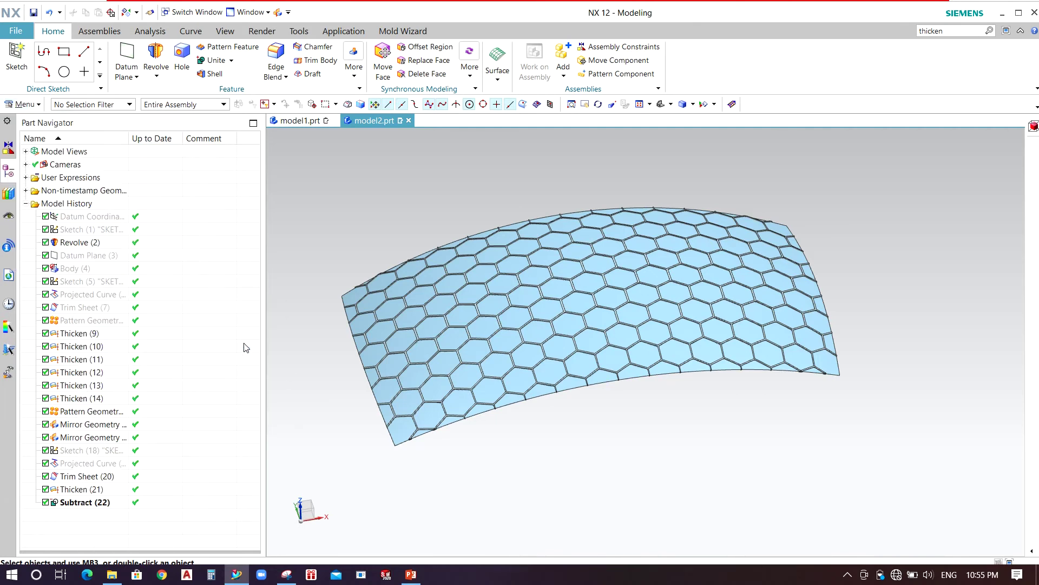
{"action": "left_click", "coordinate": [392, 438]}
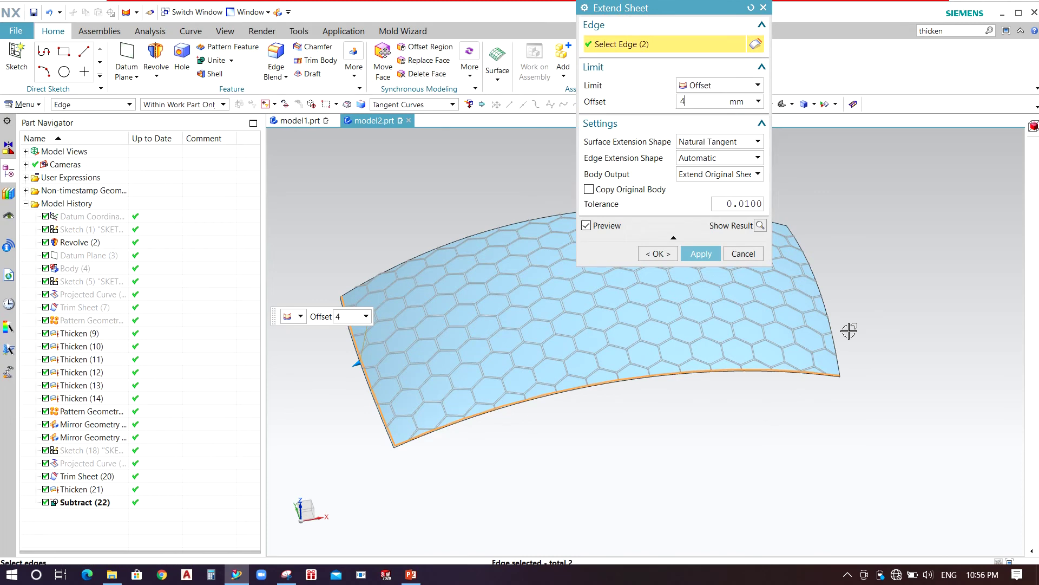
{"action": "middle_click_drag", "start_coordinate": [886, 302], "coordinate": [801, 318]}
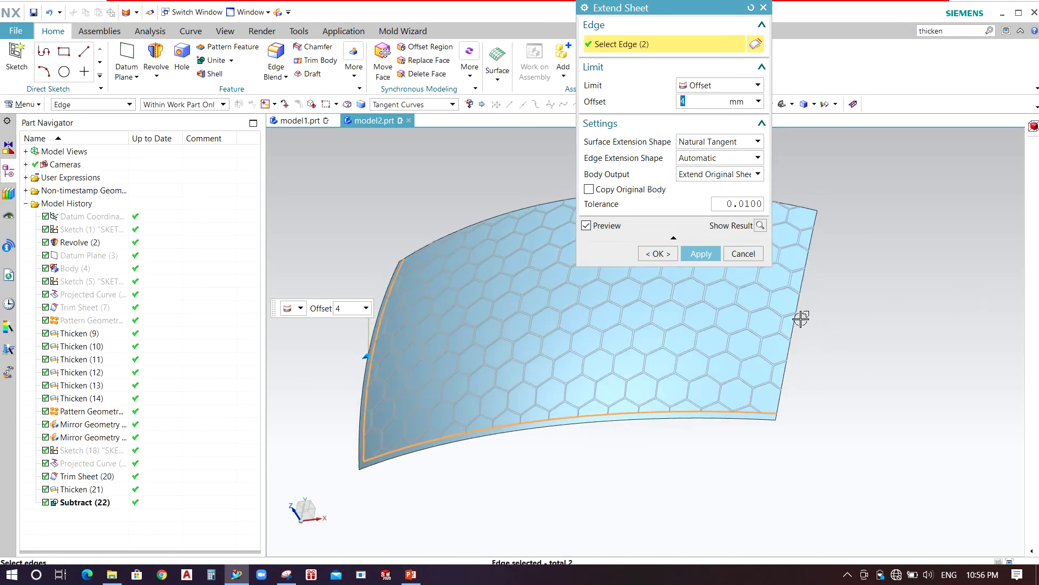
{"action": "scroll", "coordinate": [804, 209], "scroll_direction": "up", "scroll_amount": 3}
{"action": "left_click", "coordinate": [819, 204]}
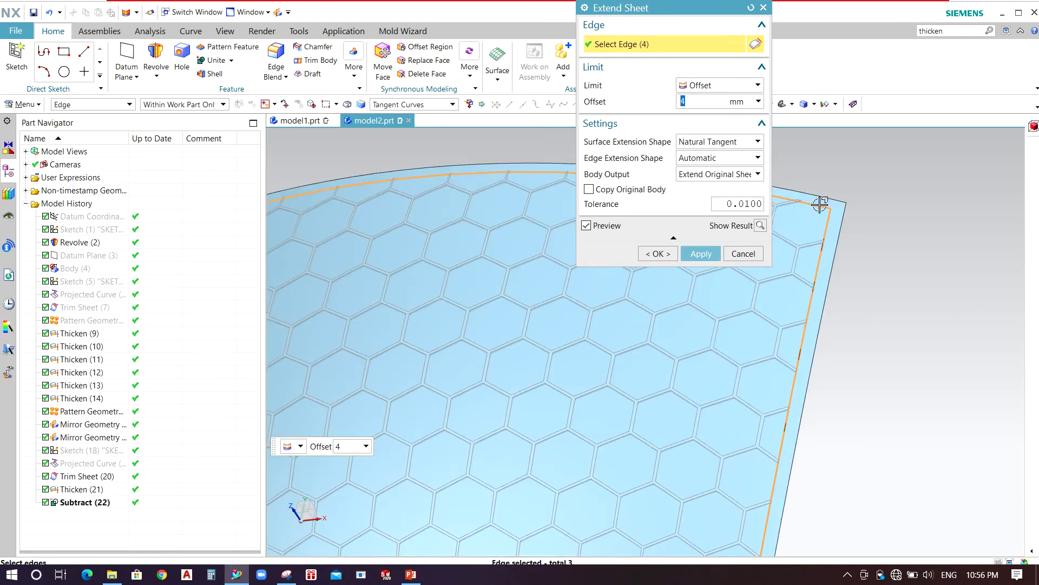
{"action": "left_click", "coordinate": [727, 174]}
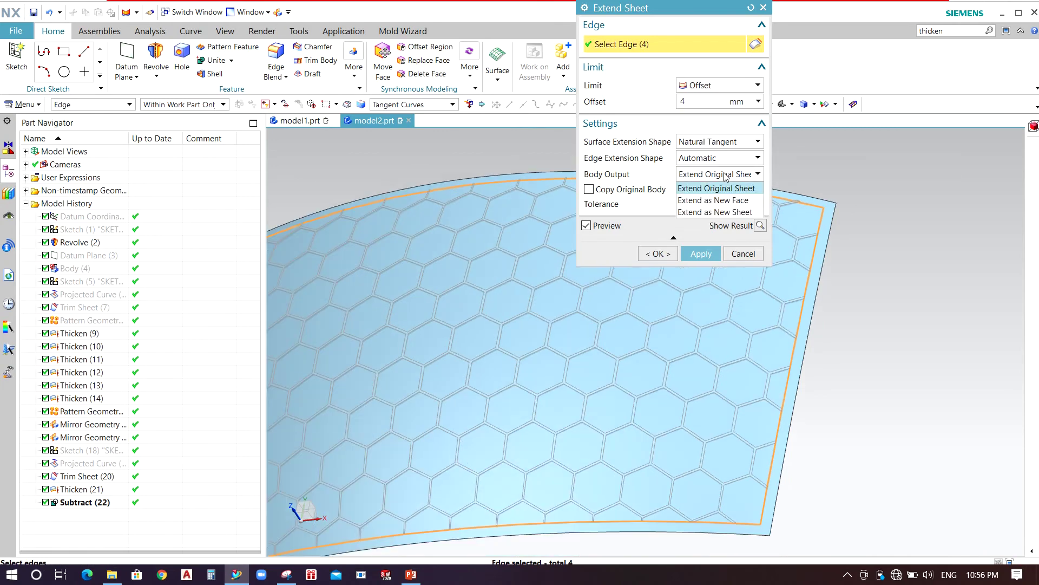
{"action": "left_click", "coordinate": [710, 201]}
{"action": "middle_click", "coordinate": [817, 268]}
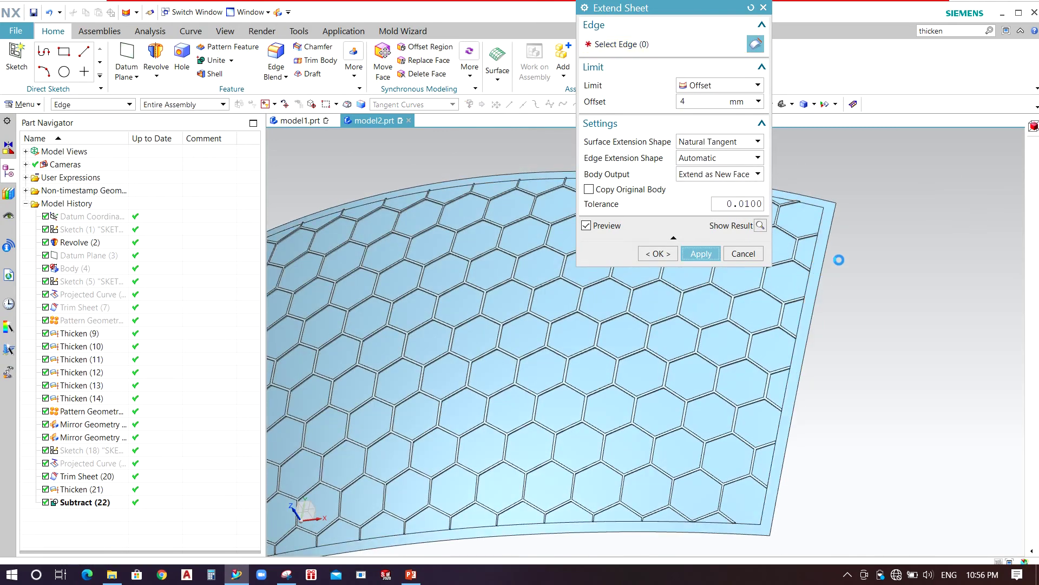
{"action": "key", "text": "Escape"}
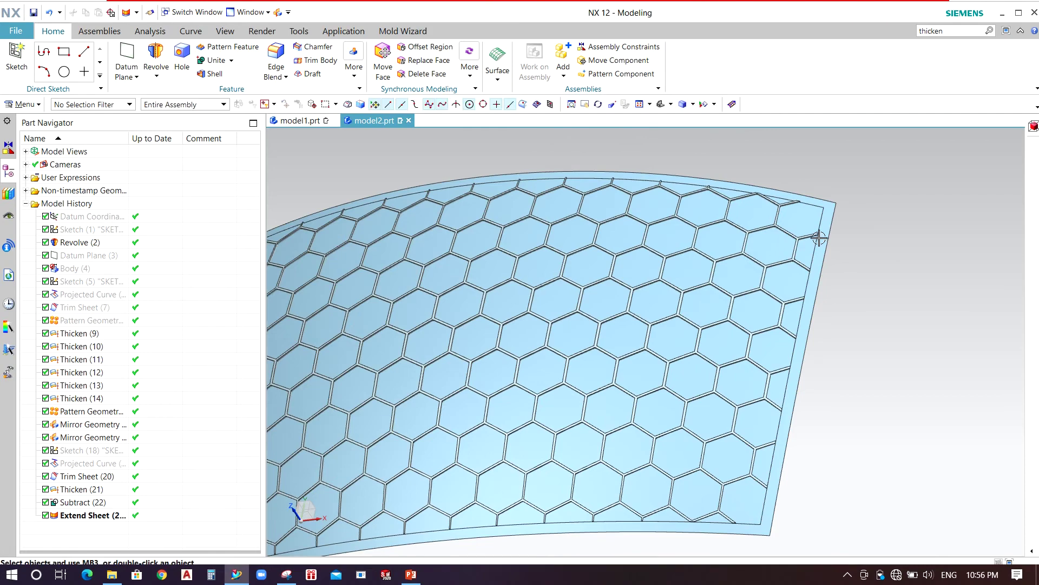
- Try hiding the extended sheet, and undo the hide
{"action": "key", "text": "ctrl+b"}
{"action": "left_click", "coordinate": [801, 221]}
{"action": "middle_click", "coordinate": [800, 221]}
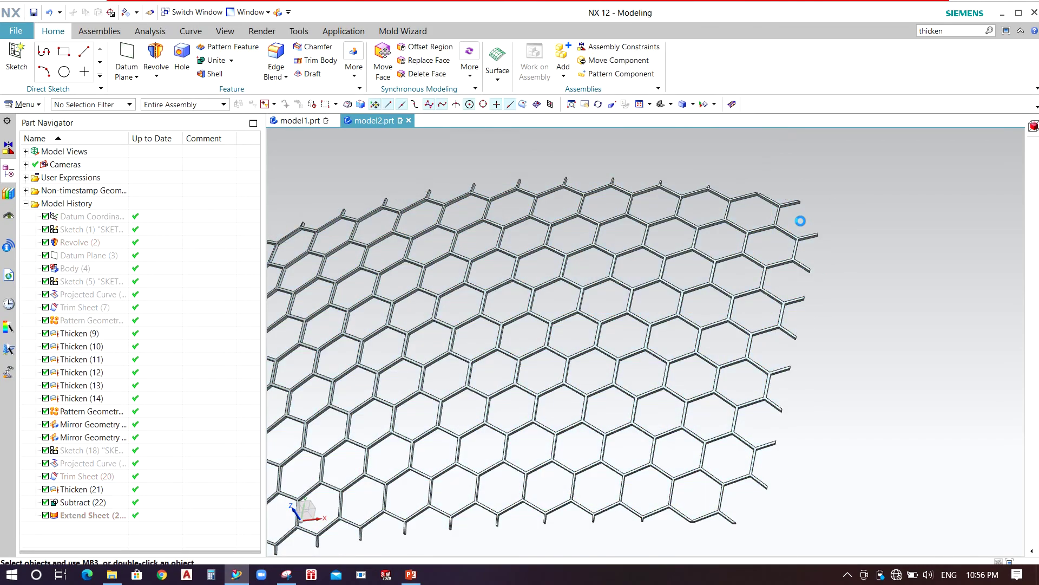
{"action": "key", "text": "ctrl+z"}
- Edit the Extend Sheet feature to change its body output to Extend as New Sheet
{"action": "double_click", "coordinate": [65, 518]}
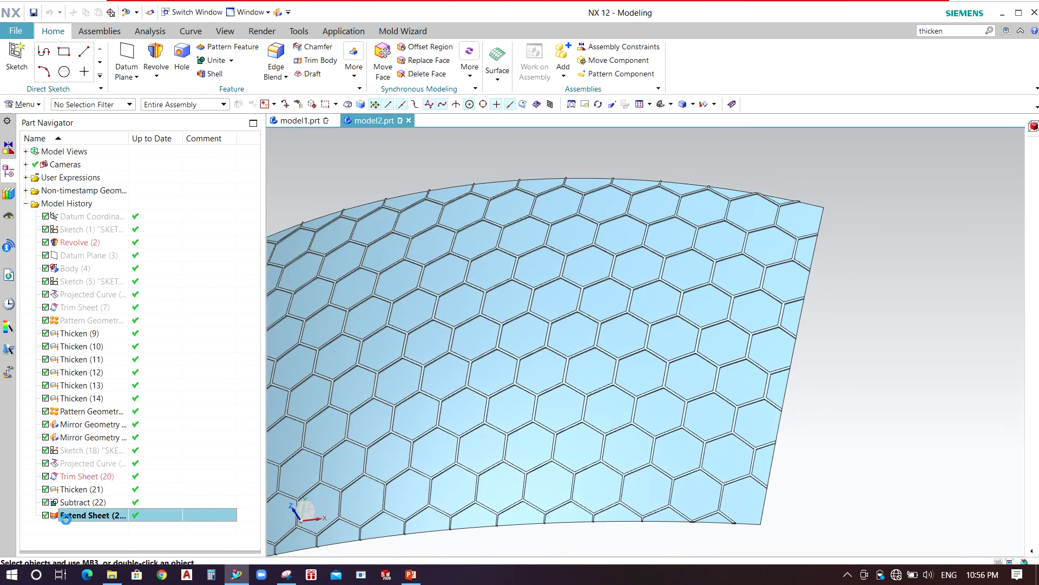
{"action": "left_click", "coordinate": [713, 174]}
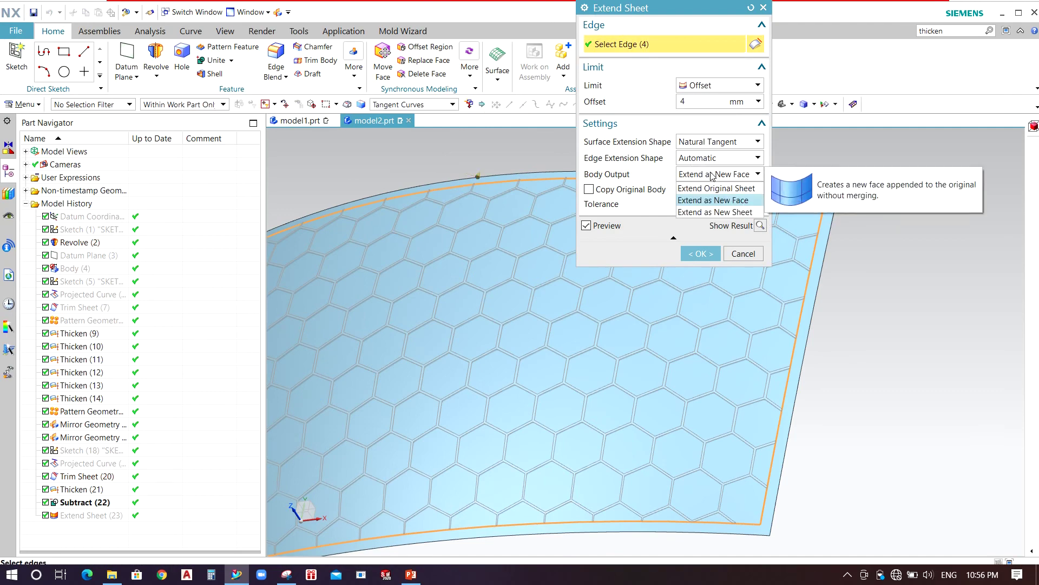
{"action": "left_click", "coordinate": [723, 211]}
{"action": "middle_click", "coordinate": [864, 247]}
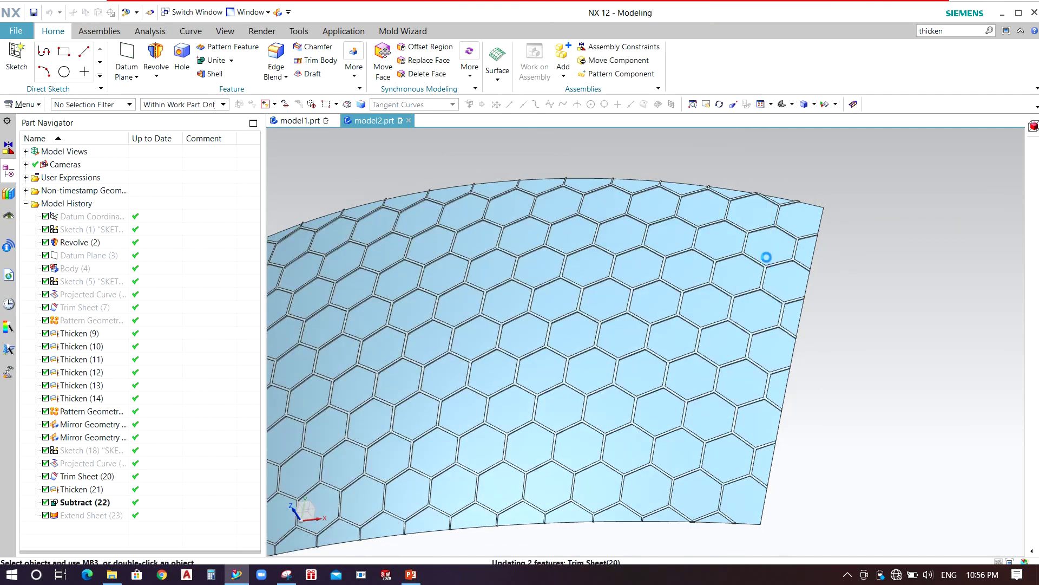
- Hide the original trimmed sheet inside the border, leaving the border sheet and the grill shown
{"action": "scroll", "coordinate": [784, 237], "scroll_direction": "up", "scroll_amount": 3}
{"action": "key", "text": "ctrl+b"}
{"action": "left_click", "coordinate": [795, 227]}
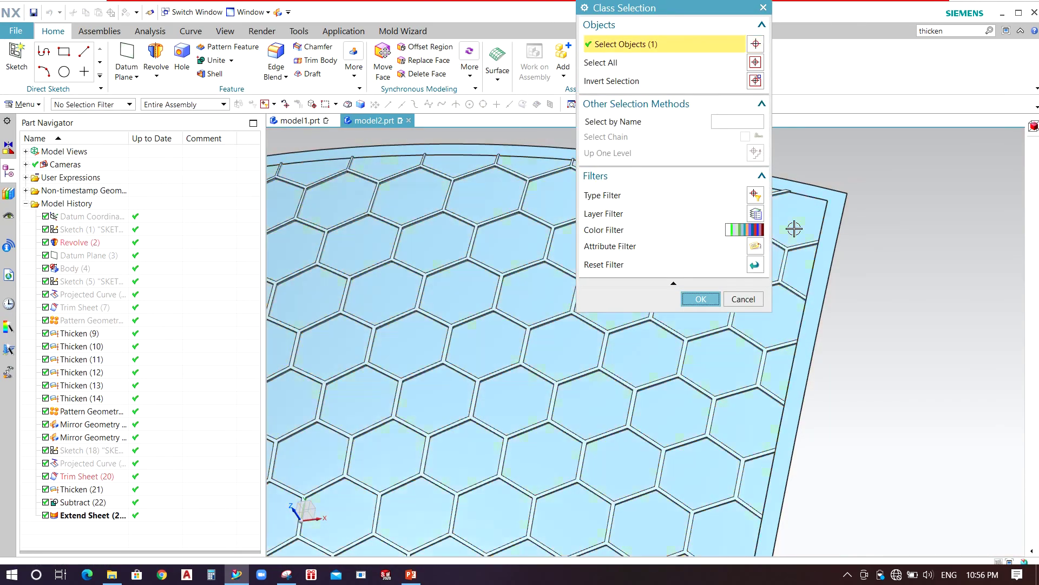
{"action": "middle_click", "coordinate": [794, 212]}
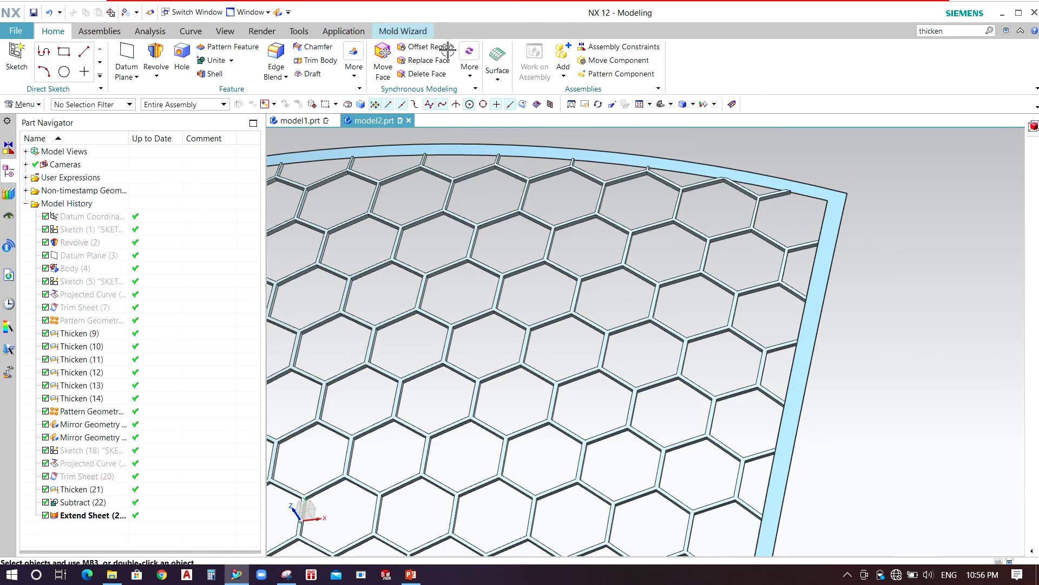
- Extend the inner edges of the border sheet by a 1 mm offset, with the body output Extend as New Face
{"action": "left_click", "coordinate": [136, 12]}
{"action": "left_click", "coordinate": [162, 37]}
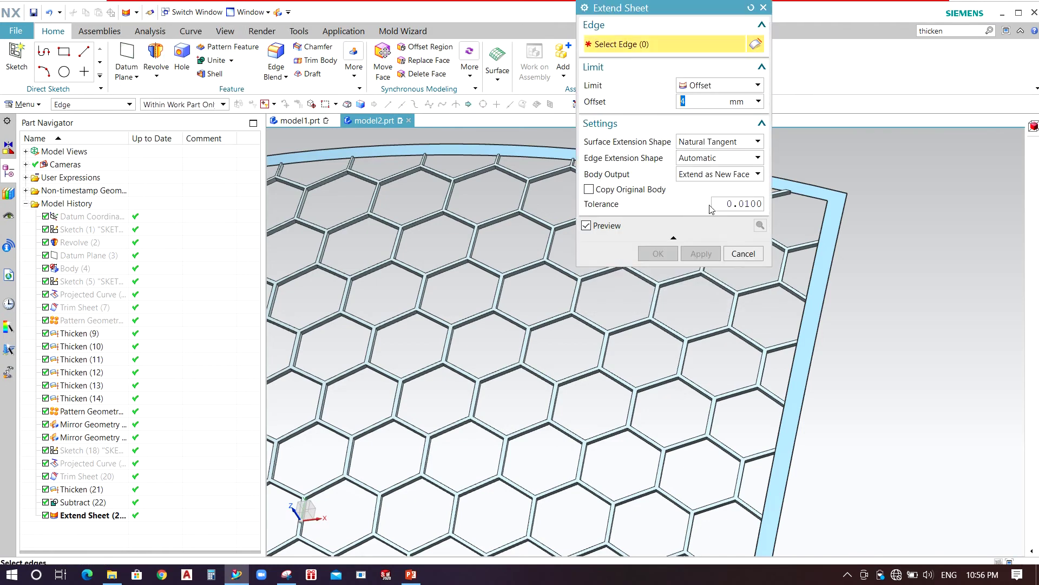
{"action": "scroll", "coordinate": [839, 211], "scroll_direction": "up", "scroll_amount": 3}
{"action": "left_click", "coordinate": [840, 219]}
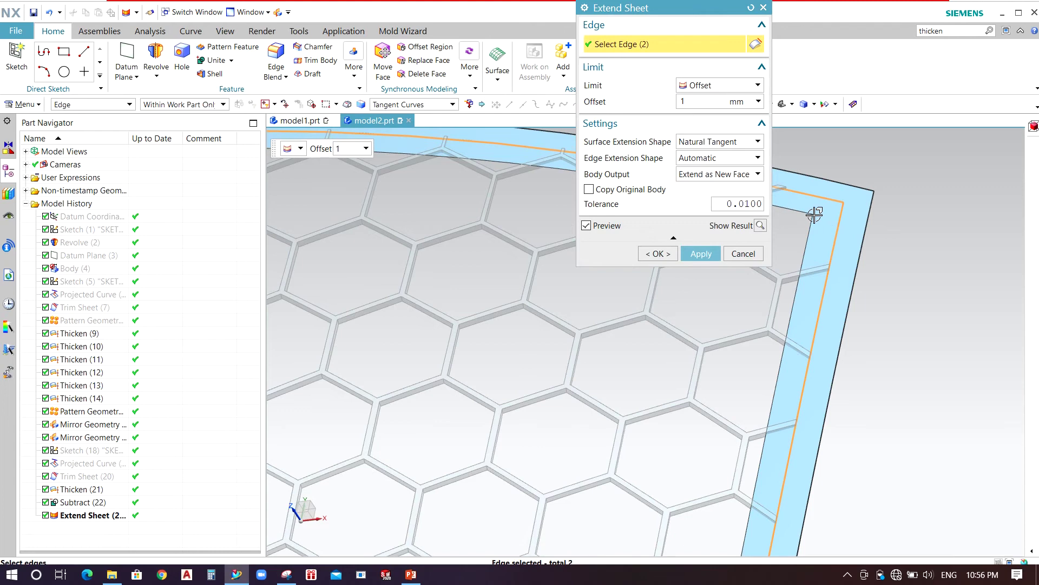
{"action": "scroll", "coordinate": [910, 195], "scroll_direction": "down", "scroll_amount": 4}
{"action": "scroll", "coordinate": [872, 318], "scroll_direction": "up", "scroll_amount": 5}
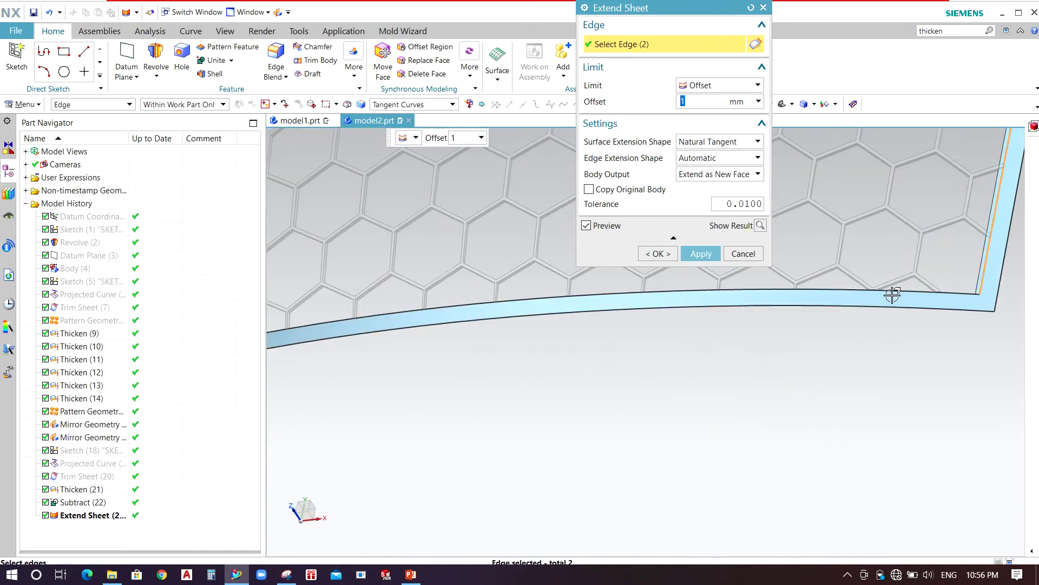
{"action": "scroll", "coordinate": [911, 301], "scroll_direction": "down", "scroll_amount": 3}
{"action": "scroll", "coordinate": [663, 348], "scroll_direction": "up", "scroll_amount": 5}
{"action": "left_click", "coordinate": [600, 396]}
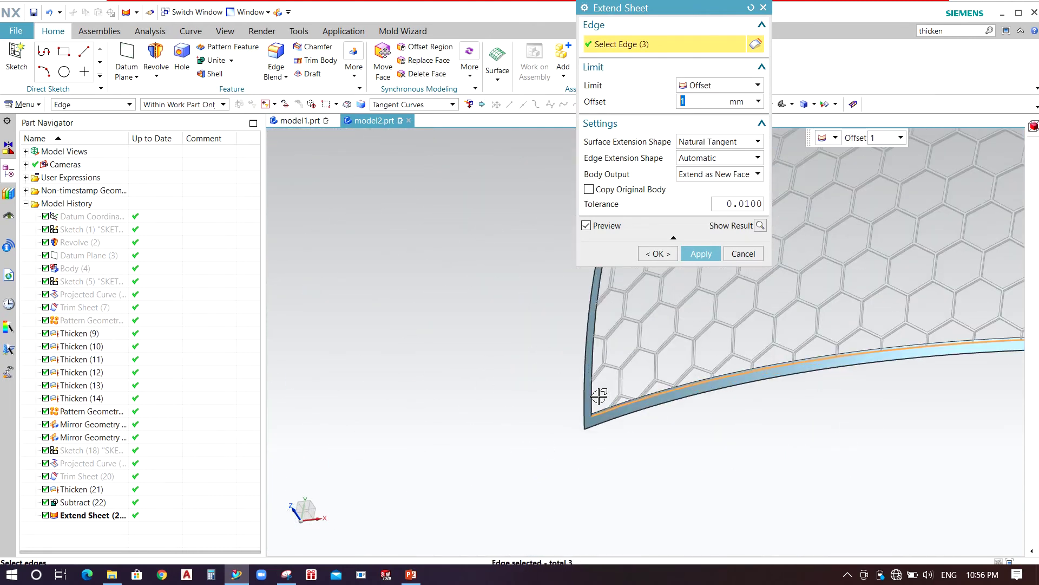
{"action": "left_click", "coordinate": [658, 254]}
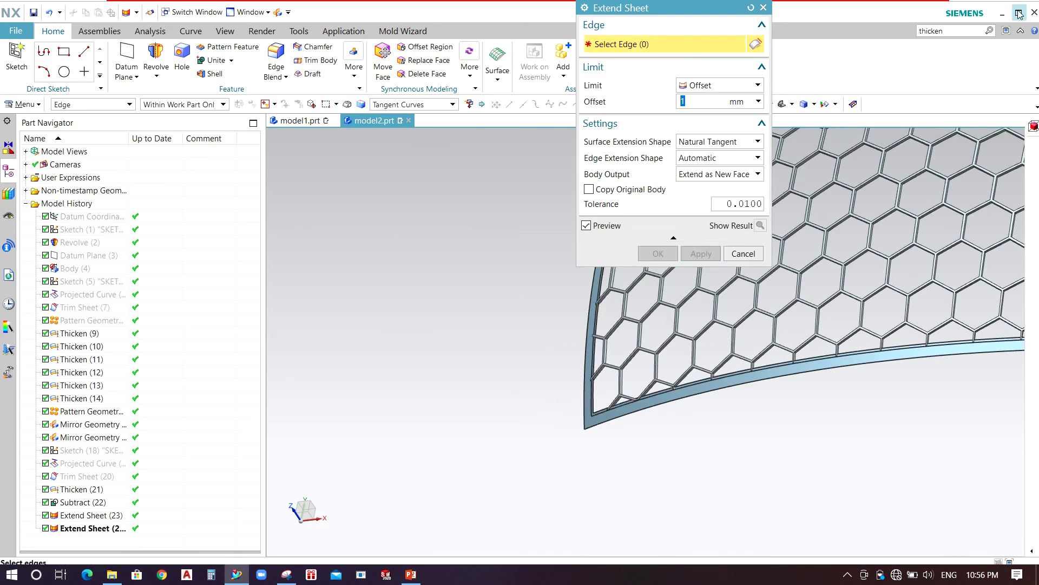
- Start a Thicken on the border sheet, selecting both its main border face and the narrow inner extension face
{"action": "left_click", "coordinate": [954, 31]}
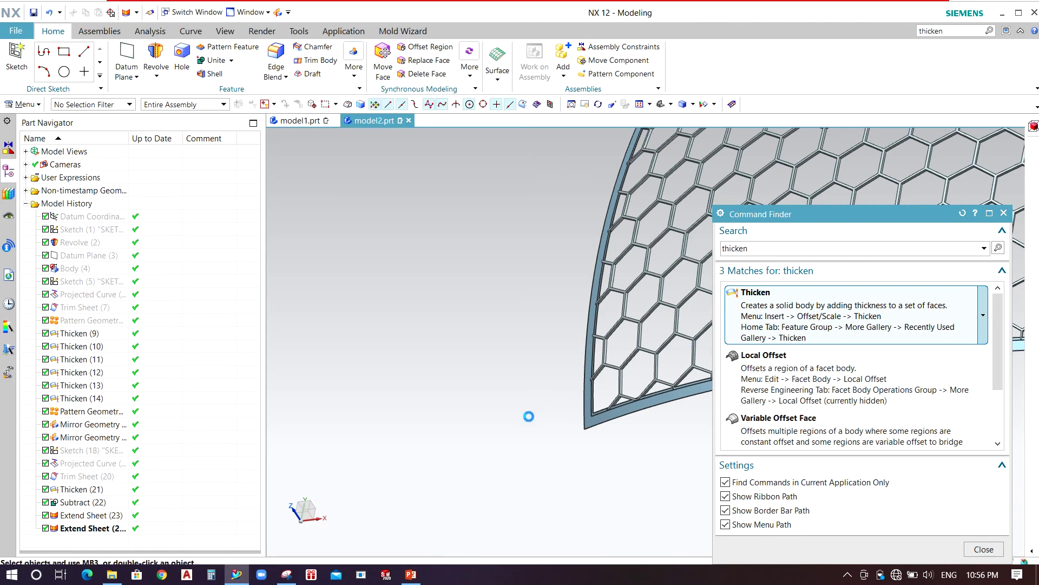
{"action": "scroll", "coordinate": [621, 414], "scroll_direction": "up", "scroll_amount": 4}
{"action": "left_click", "coordinate": [598, 414]}
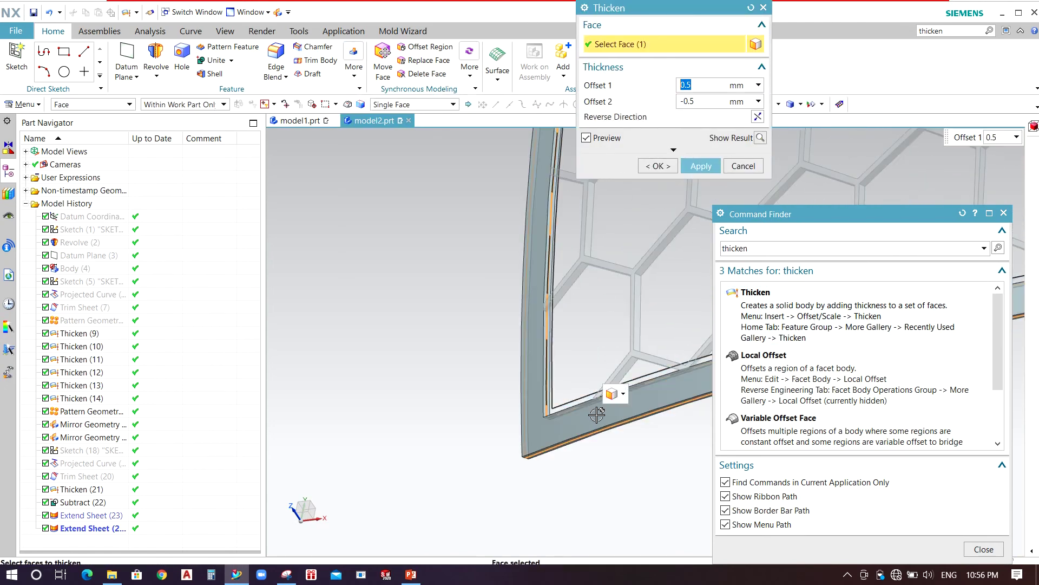
{"action": "scroll", "coordinate": [564, 407], "scroll_direction": "up", "scroll_amount": 5}
{"action": "left_click", "coordinate": [532, 406]}
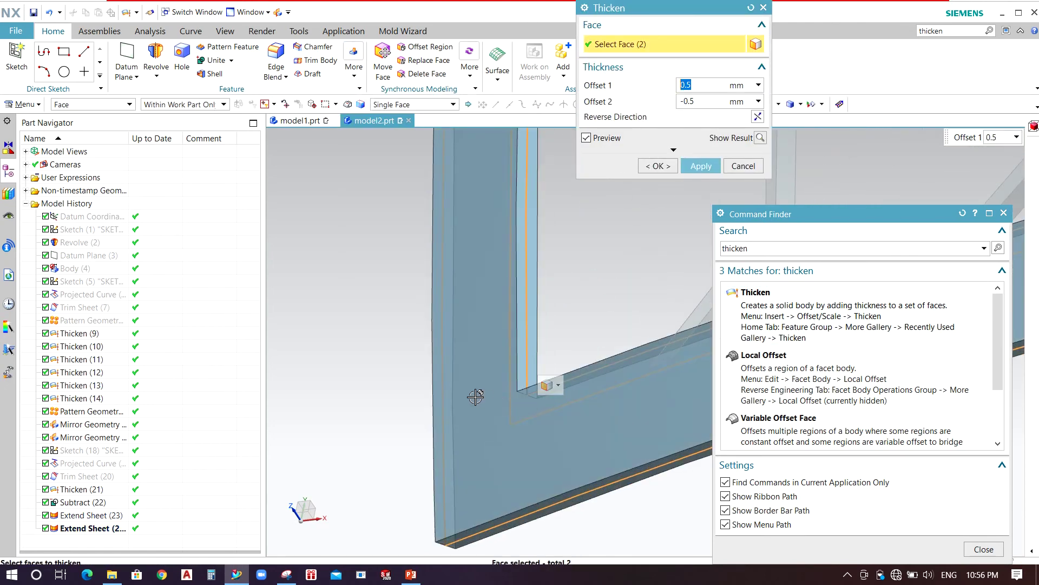
{"action": "scroll", "coordinate": [476, 396], "scroll_direction": "down", "scroll_amount": 3}
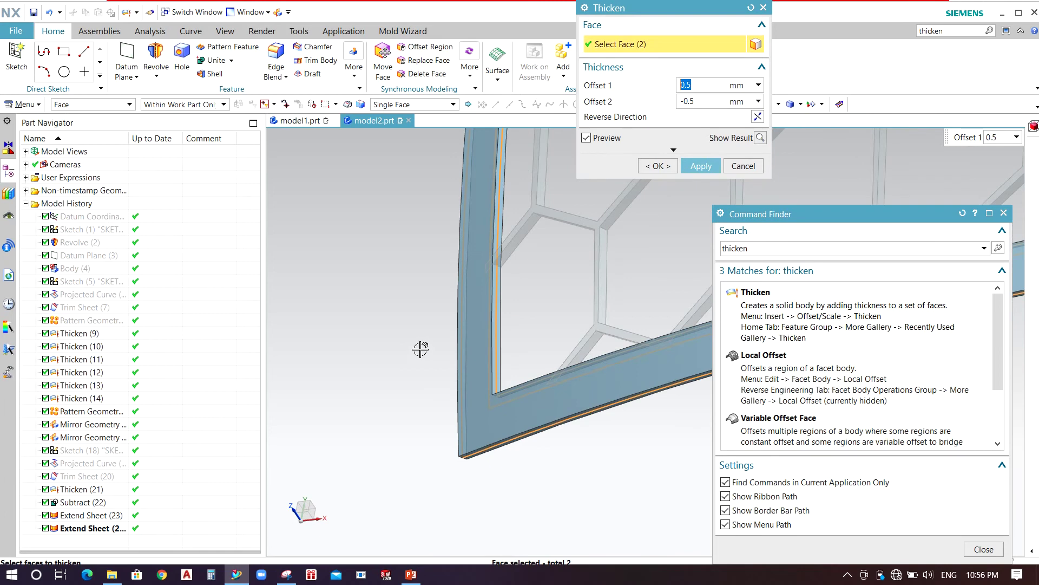
- Set the thickness offsets to 2 mm and -2 mm and create the thickened border frame
{"action": "key", "text": "Return"}
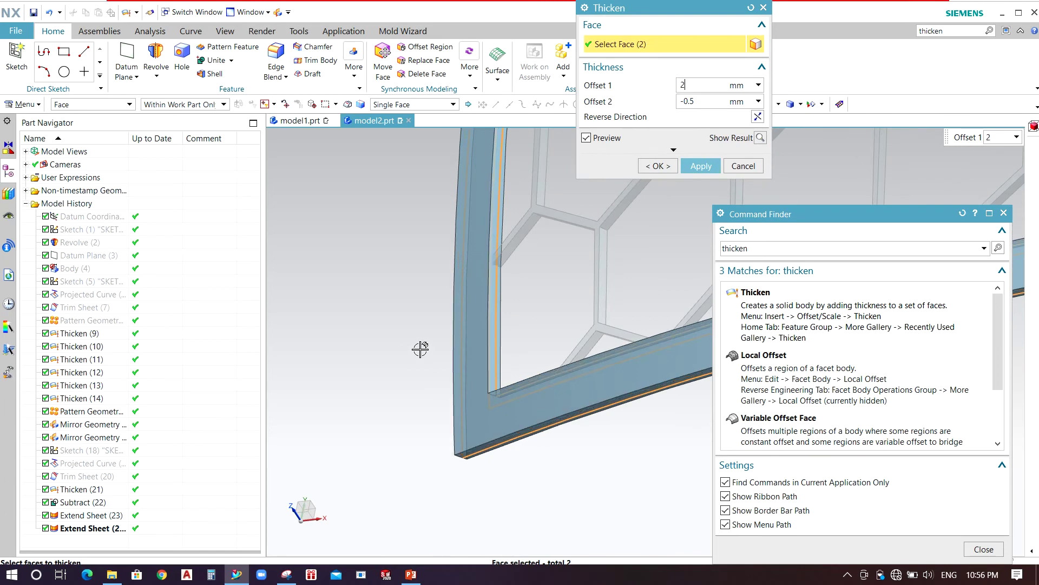
{"action": "type", "text": "2"}
{"action": "key", "text": "Return"}
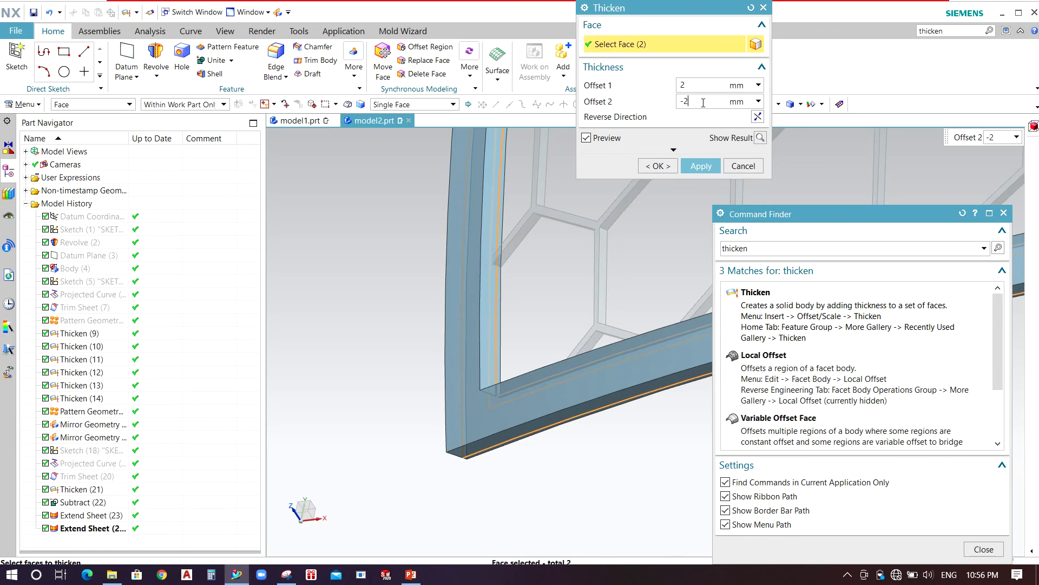
{"action": "left_click", "coordinate": [703, 103]}
{"action": "type", "text": "-2"}
{"action": "key", "text": "Return"}
{"action": "scroll", "coordinate": [400, 305], "scroll_direction": "down", "scroll_amount": 8}
{"action": "middle_click", "coordinate": [498, 311]}
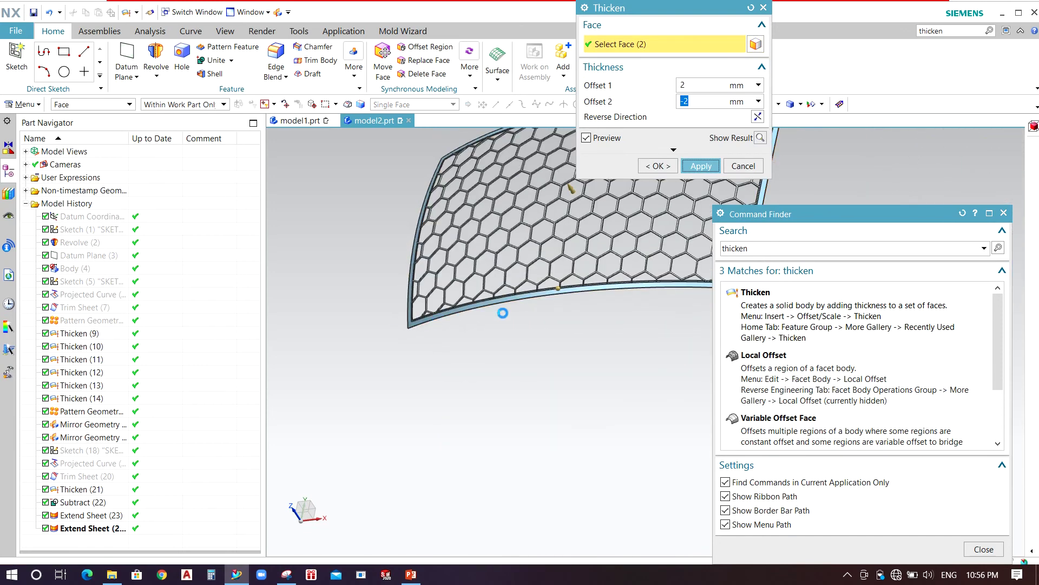
{"action": "key", "text": "Escape"}
- Close the Command Finder and unite the honeycomb grill as target with the thickened border frame as tool
{"action": "middle_click_drag", "start_coordinate": [456, 289], "coordinate": [480, 316]}
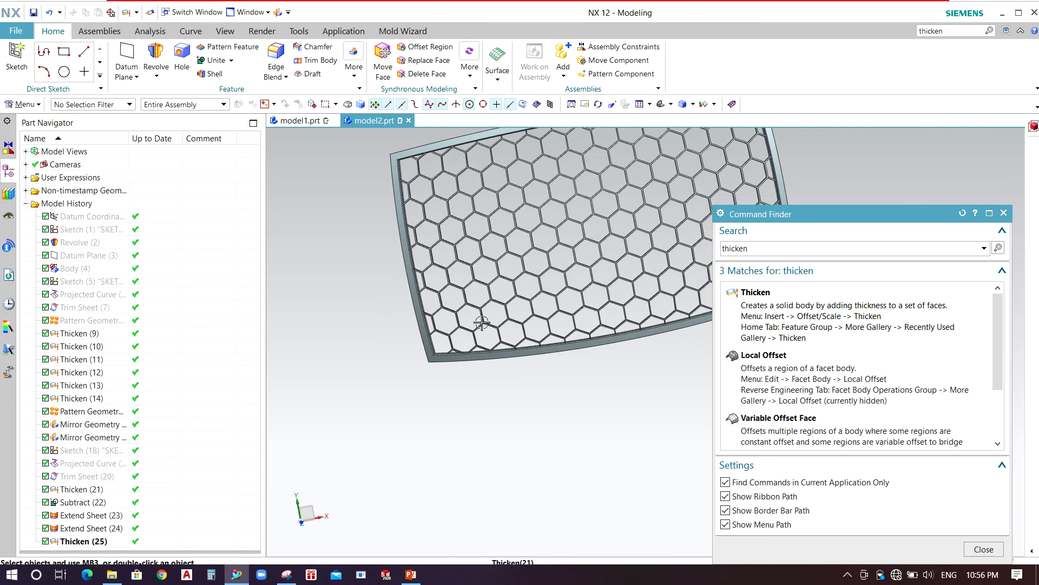
{"action": "left_click", "coordinate": [1005, 212]}
{"action": "middle_click_drag", "start_coordinate": [595, 244], "coordinate": [605, 263]}
{"action": "left_click", "coordinate": [216, 60]}
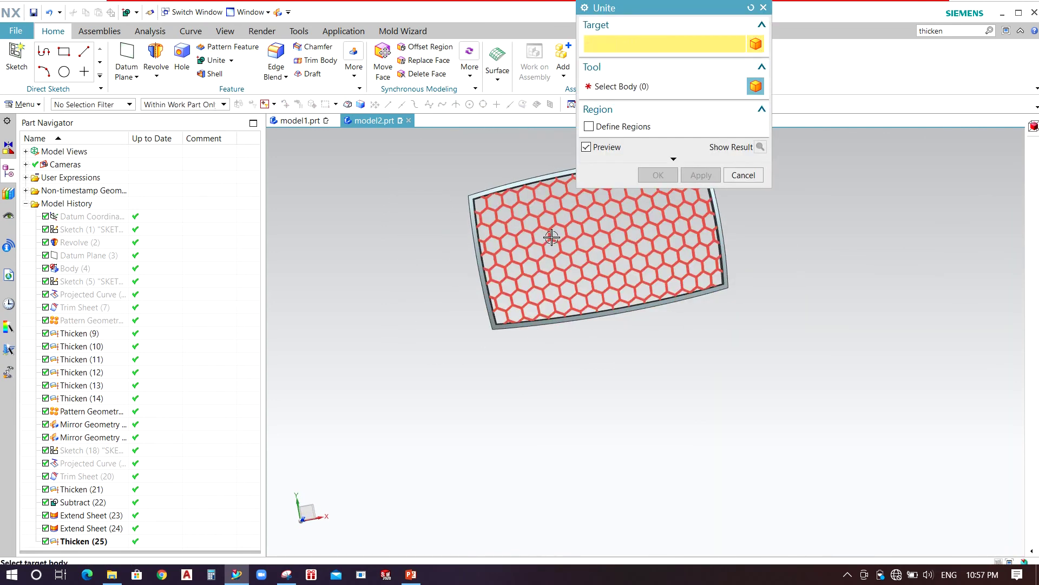
{"action": "left_click", "coordinate": [551, 236]}
{"action": "scroll", "coordinate": [520, 227], "scroll_direction": "down", "scroll_amount": 1}
{"action": "scroll", "coordinate": [472, 206], "scroll_direction": "up", "scroll_amount": 1}
{"action": "left_click", "coordinate": [482, 209]}
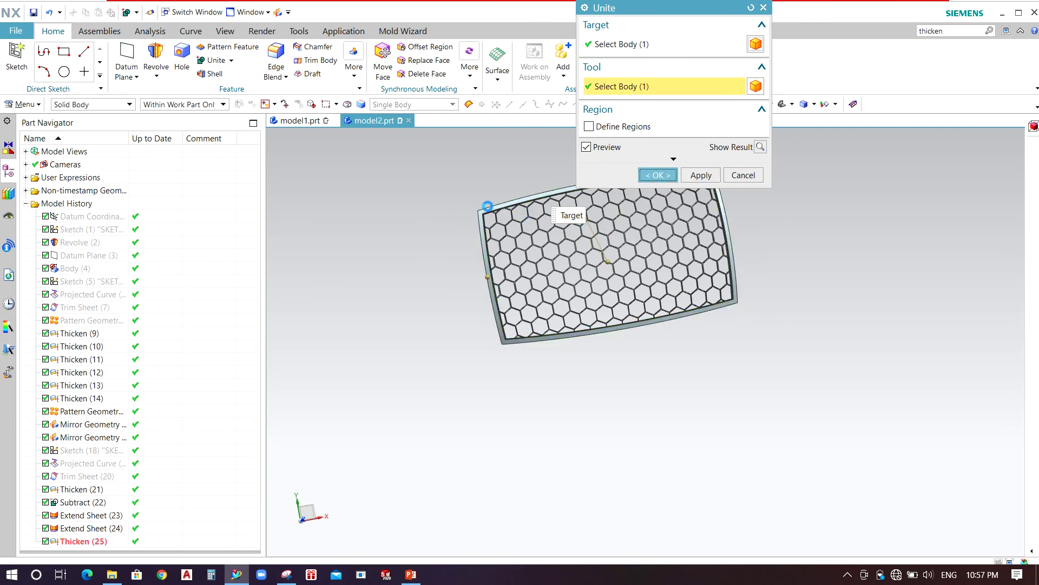
{"action": "middle_click", "coordinate": [487, 206]}
- Hide everything except the united grill and frame body by selecting it and inverting the selection
{"action": "scroll", "coordinate": [485, 208], "scroll_direction": "up", "scroll_amount": 10}
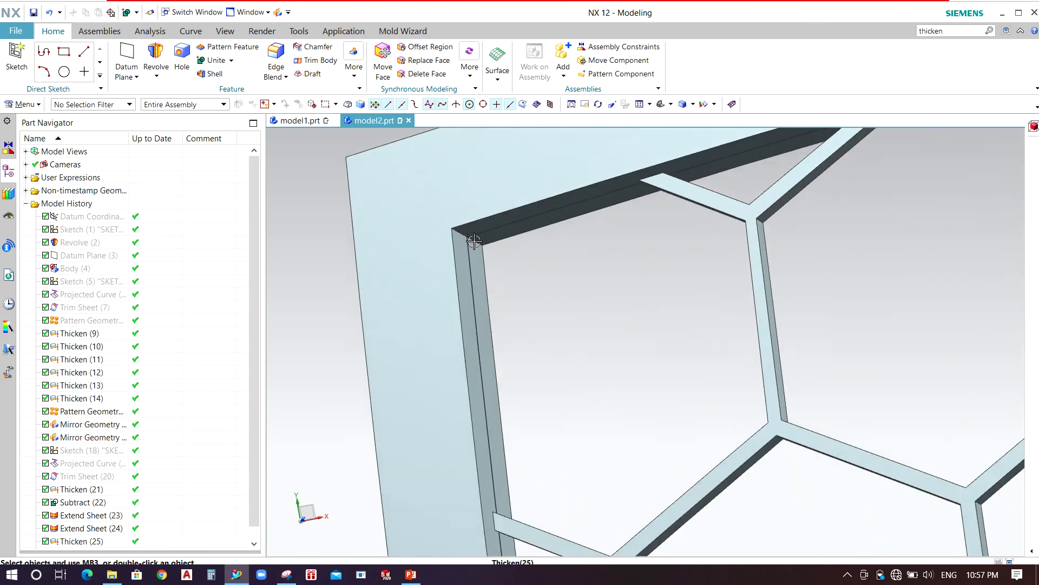
{"action": "scroll", "coordinate": [435, 209], "scroll_direction": "down", "scroll_amount": 6}
{"action": "key", "text": "ctrl+b"}
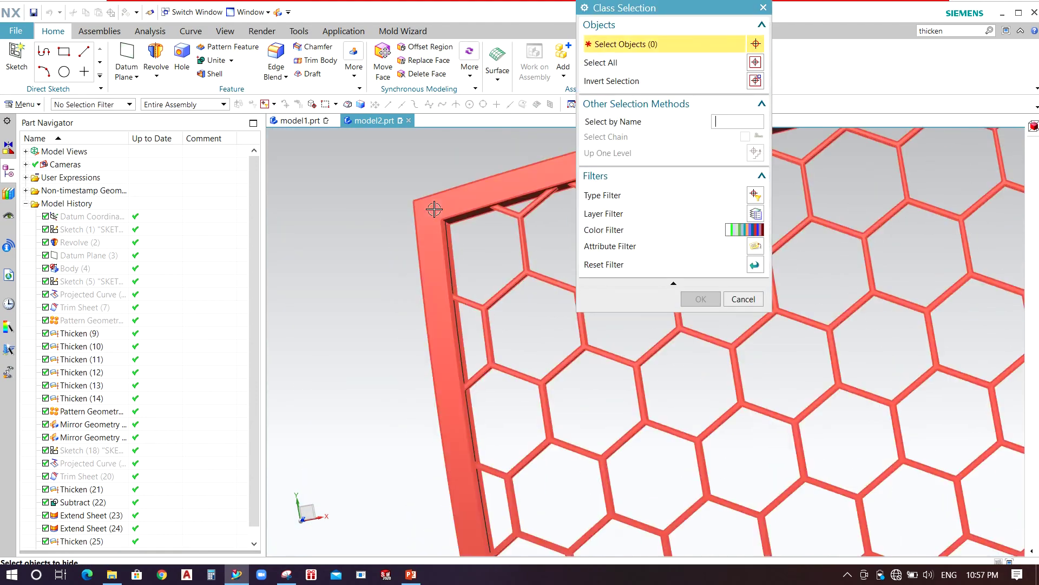
{"action": "left_click", "coordinate": [434, 209]}
{"action": "scroll", "coordinate": [434, 209], "scroll_direction": "down", "scroll_amount": 6}
{"action": "left_click", "coordinate": [756, 81]}
{"action": "middle_click", "coordinate": [756, 83]}
{"action": "scroll", "coordinate": [452, 208], "scroll_direction": "up", "scroll_amount": 4}
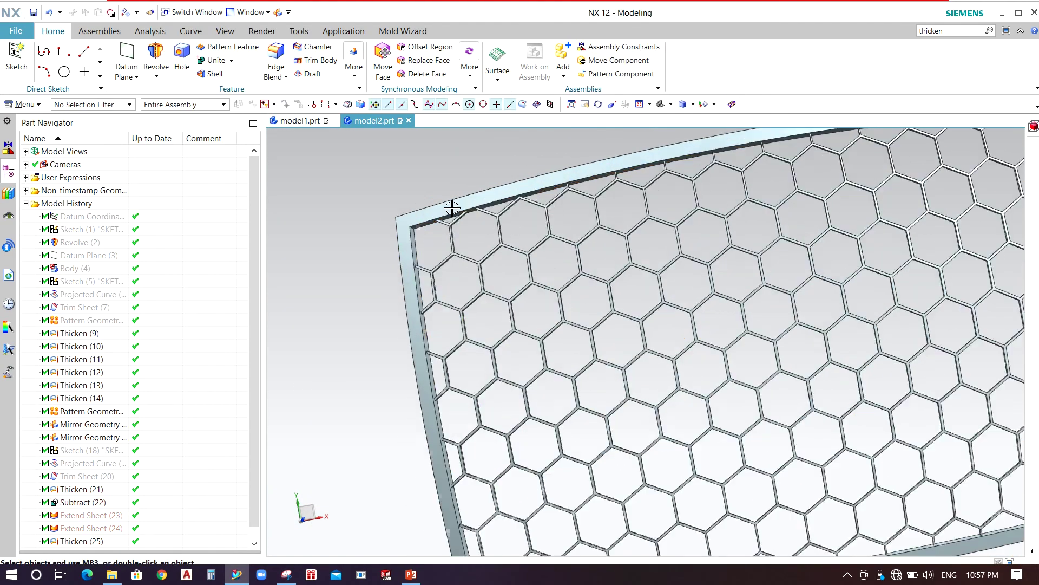
{"action": "scroll", "coordinate": [452, 208], "scroll_direction": "up", "scroll_amount": 3}
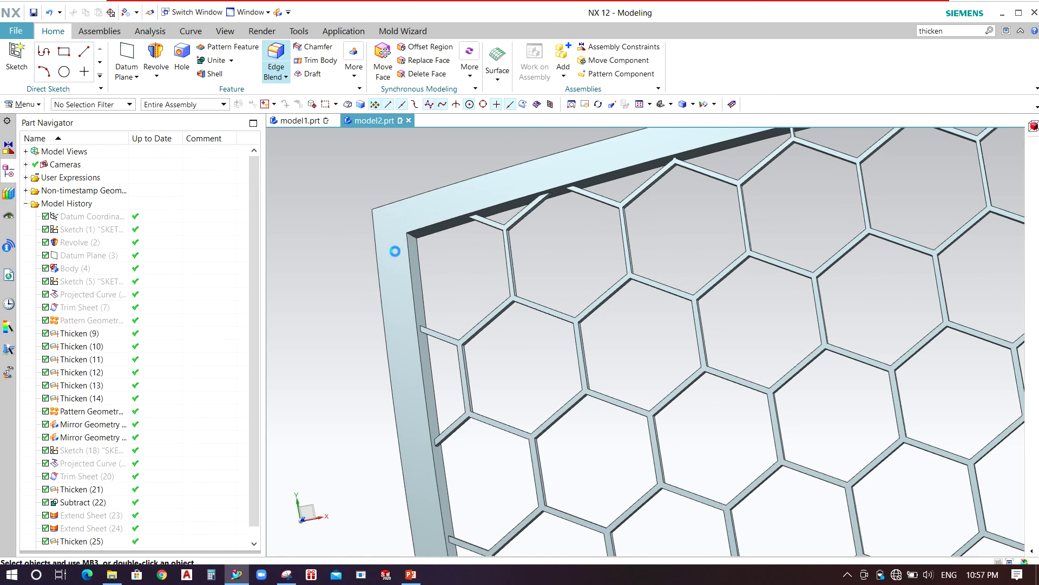
- Start an Edge Blend with a 10 mm radius on the frame's upper-left inner corner edge
{"action": "key", "text": "b"}
{"action": "scroll", "coordinate": [411, 242], "scroll_direction": "up", "scroll_amount": 4}
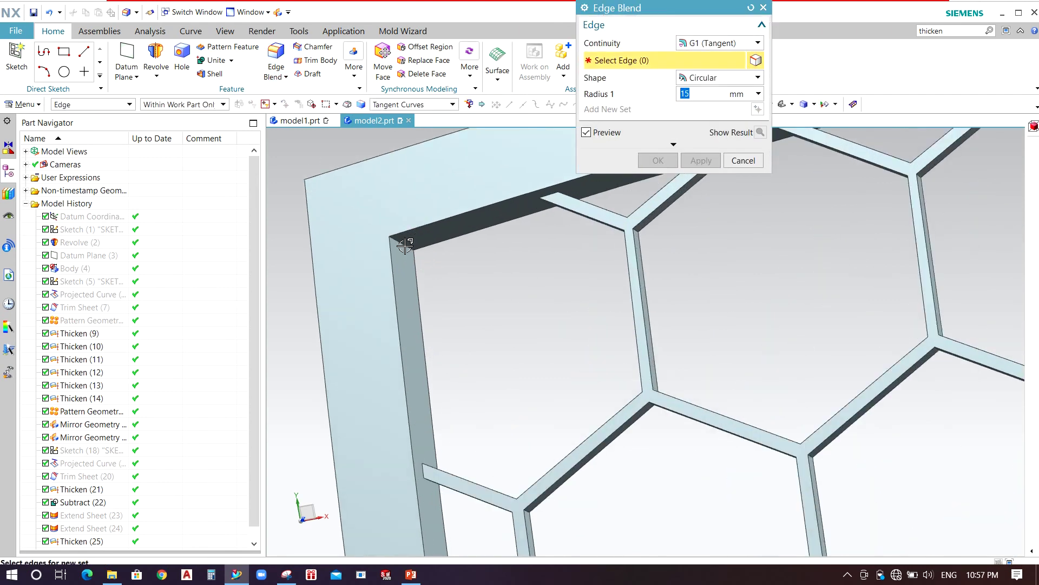
{"action": "left_click", "coordinate": [401, 241]}
{"action": "scroll", "coordinate": [382, 223], "scroll_direction": "down", "scroll_amount": 3}
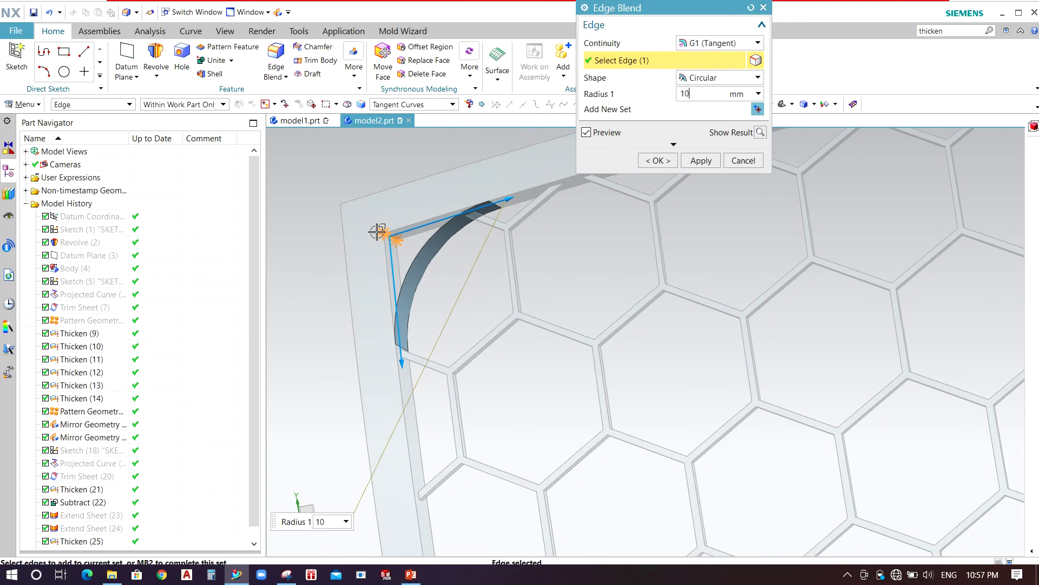
{"action": "scroll", "coordinate": [347, 247], "scroll_direction": "down", "scroll_amount": 3}
{"action": "scroll", "coordinate": [336, 222], "scroll_direction": "up", "scroll_amount": 4}
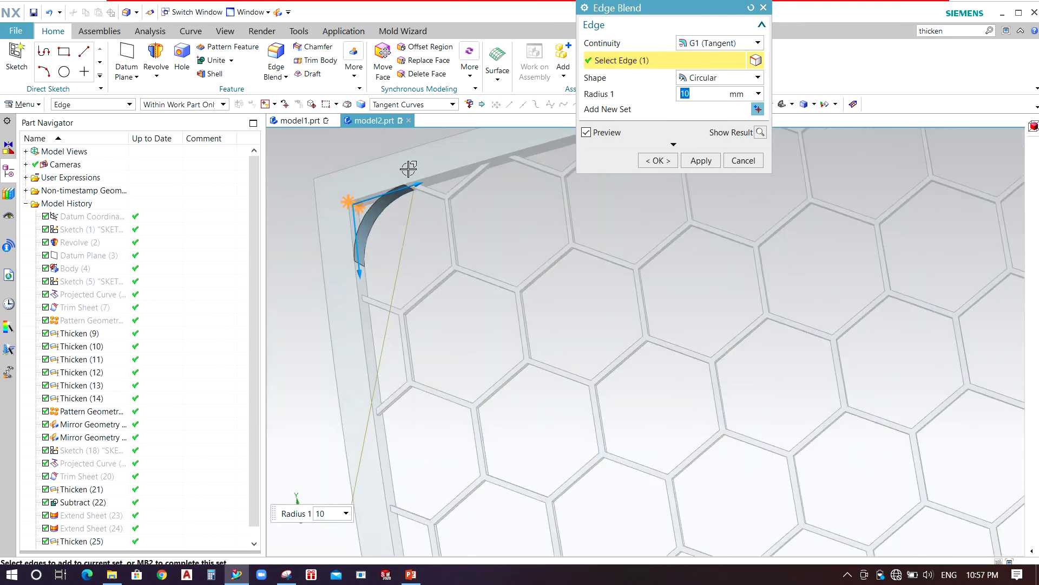
- Add the other three inner corner edges of the frame to the 10 mm blend and apply it
{"action": "scroll", "coordinate": [409, 216], "scroll_direction": "down", "scroll_amount": 3}
{"action": "scroll", "coordinate": [464, 480], "scroll_direction": "up", "scroll_amount": 5}
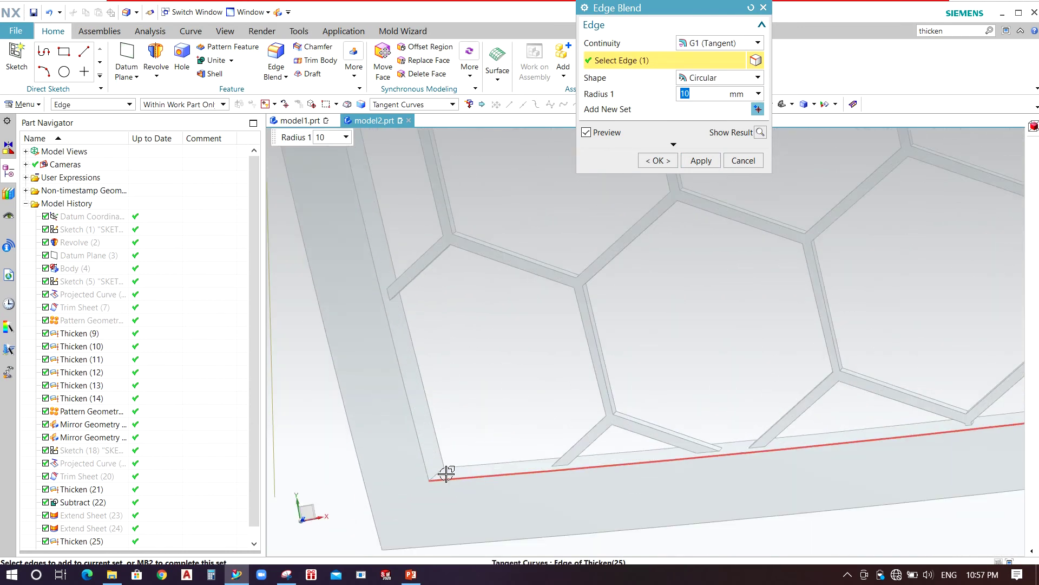
{"action": "left_click", "coordinate": [442, 473]}
{"action": "scroll", "coordinate": [373, 434], "scroll_direction": "down", "scroll_amount": 5}
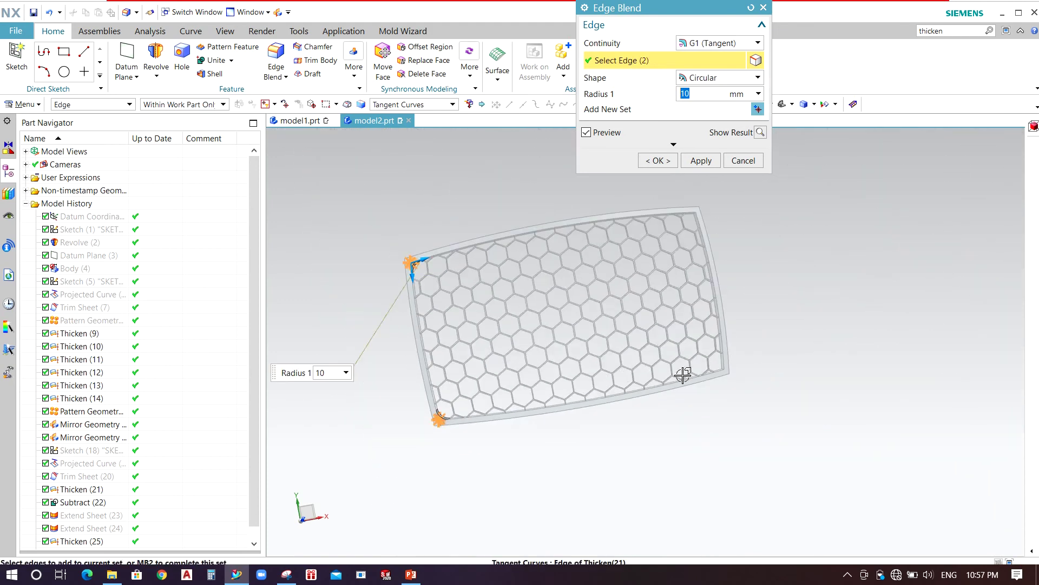
{"action": "scroll", "coordinate": [724, 369], "scroll_direction": "up", "scroll_amount": 4}
{"action": "scroll", "coordinate": [724, 368], "scroll_direction": "up", "scroll_amount": 3}
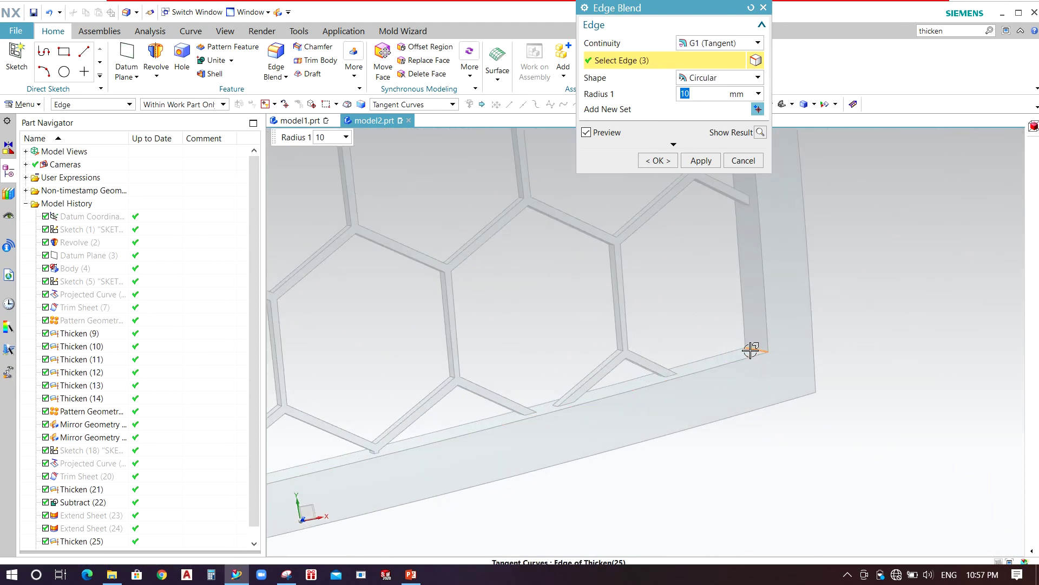
{"action": "scroll", "coordinate": [751, 351], "scroll_direction": "down", "scroll_amount": 6}
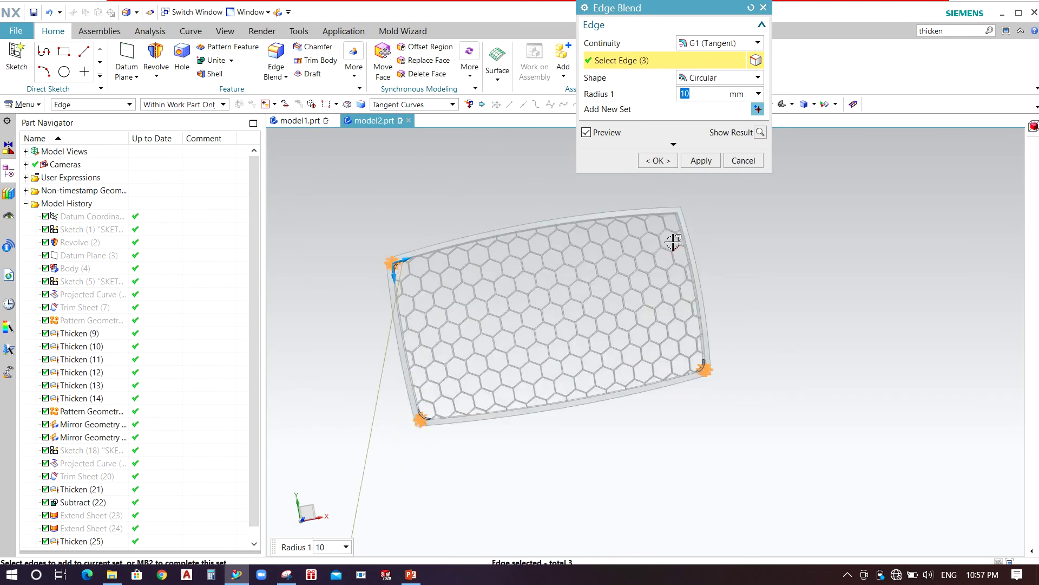
{"action": "scroll", "coordinate": [673, 211], "scroll_direction": "up", "scroll_amount": 5}
{"action": "left_click", "coordinate": [689, 216]}
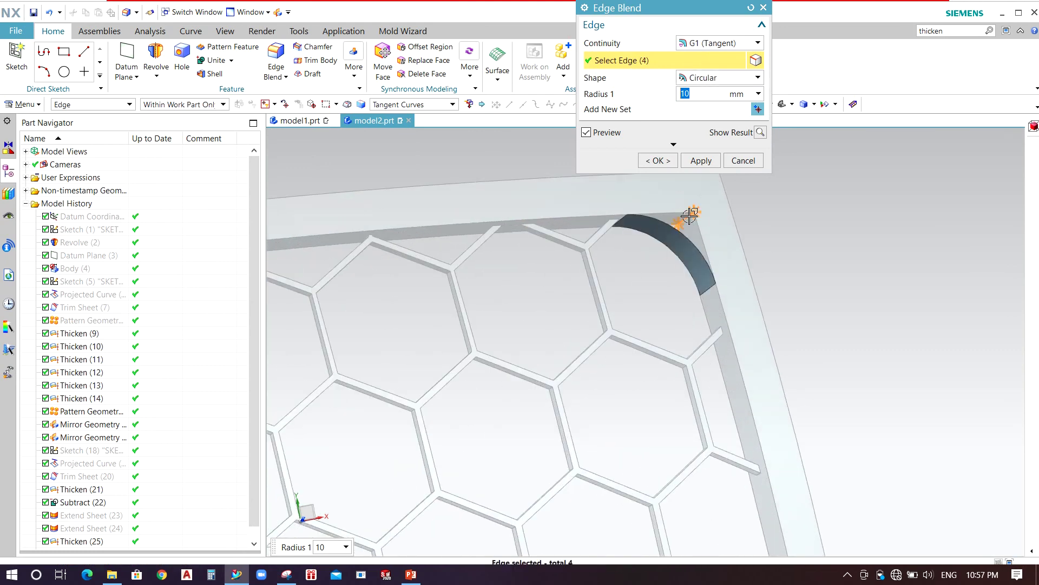
{"action": "middle_click", "coordinate": [690, 215]}
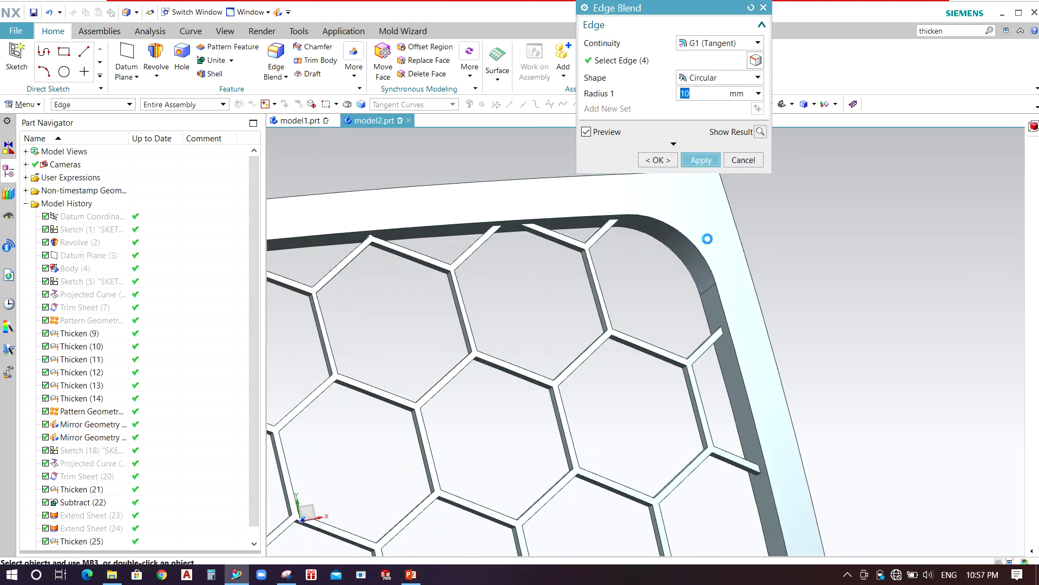
- Begin a second edge blend on the frame's lower-left outer corner edge with a 15 mm radius
{"action": "scroll", "coordinate": [707, 239], "scroll_direction": "down", "scroll_amount": 5}
{"action": "scroll", "coordinate": [547, 418], "scroll_direction": "up", "scroll_amount": 5}
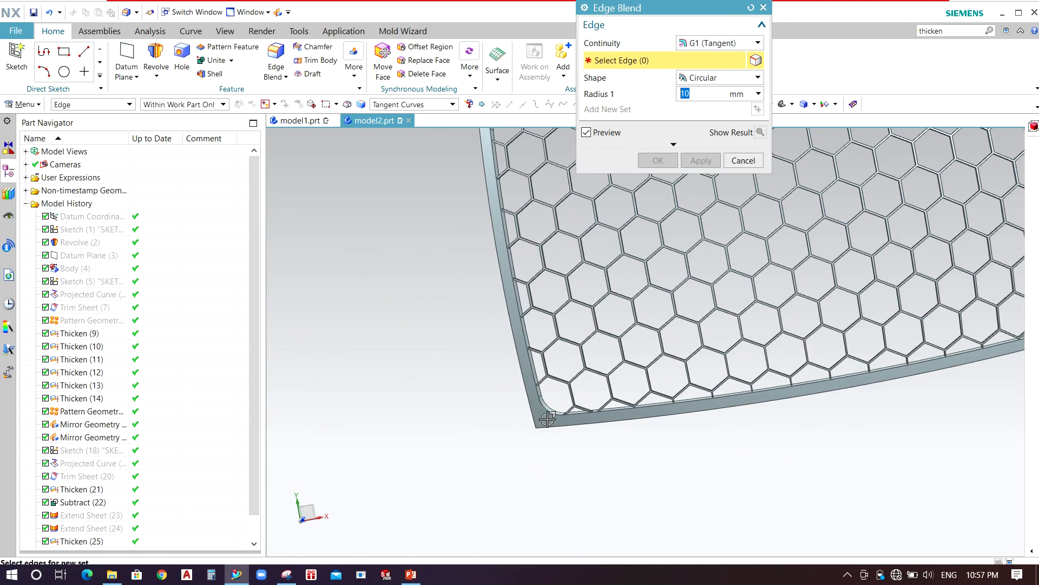
{"action": "scroll", "coordinate": [561, 416], "scroll_direction": "up", "scroll_amount": 3}
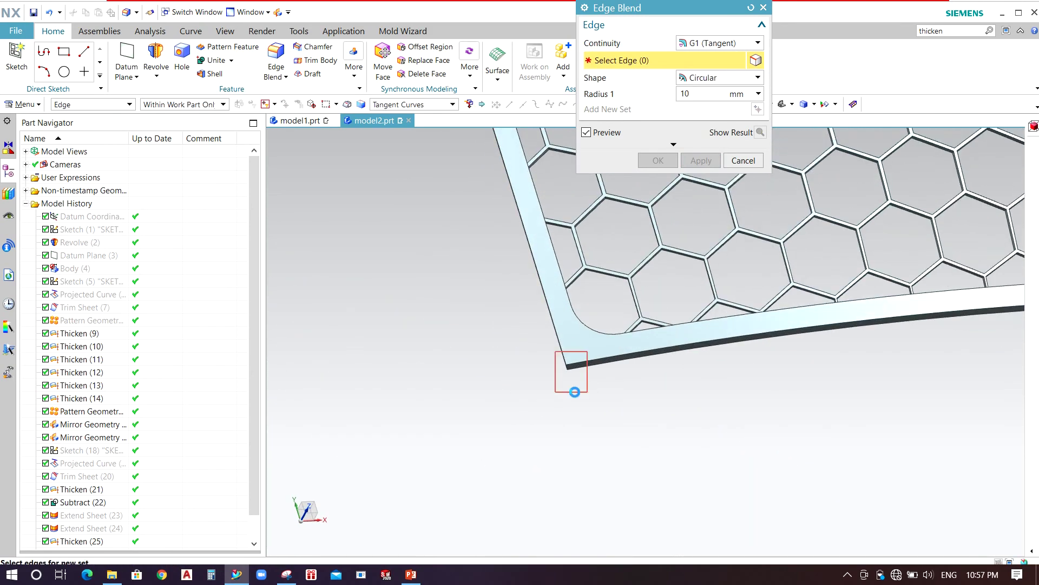
{"action": "left_click", "coordinate": [575, 391]}
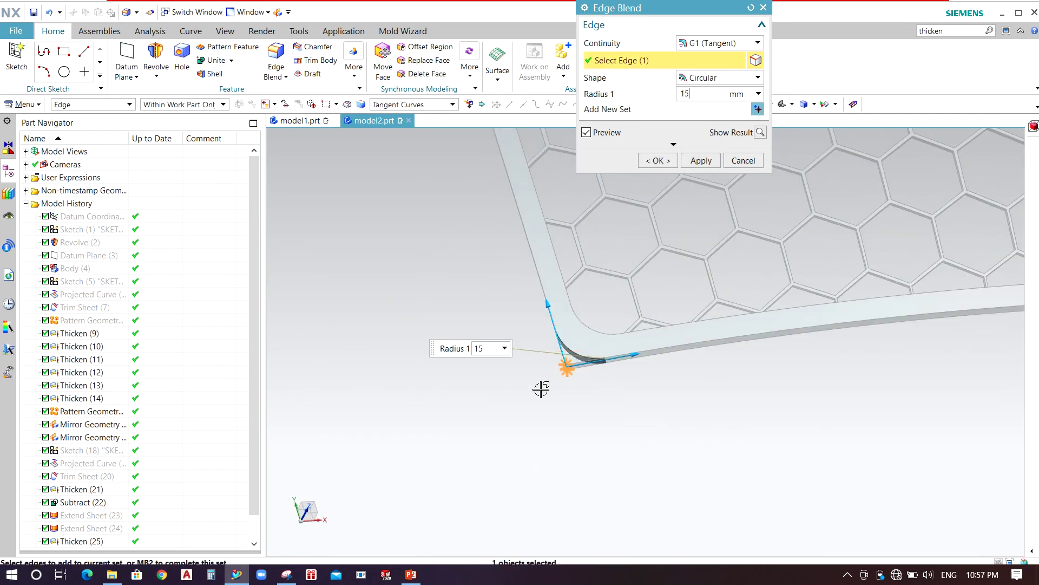
{"action": "scroll", "coordinate": [424, 432], "scroll_direction": "down", "scroll_amount": 5}
- Include the remaining three outer corner edges in the 15 mm blend, apply it and finish the Edge Blend command
{"action": "scroll", "coordinate": [538, 347], "scroll_direction": "up", "scroll_amount": 6}
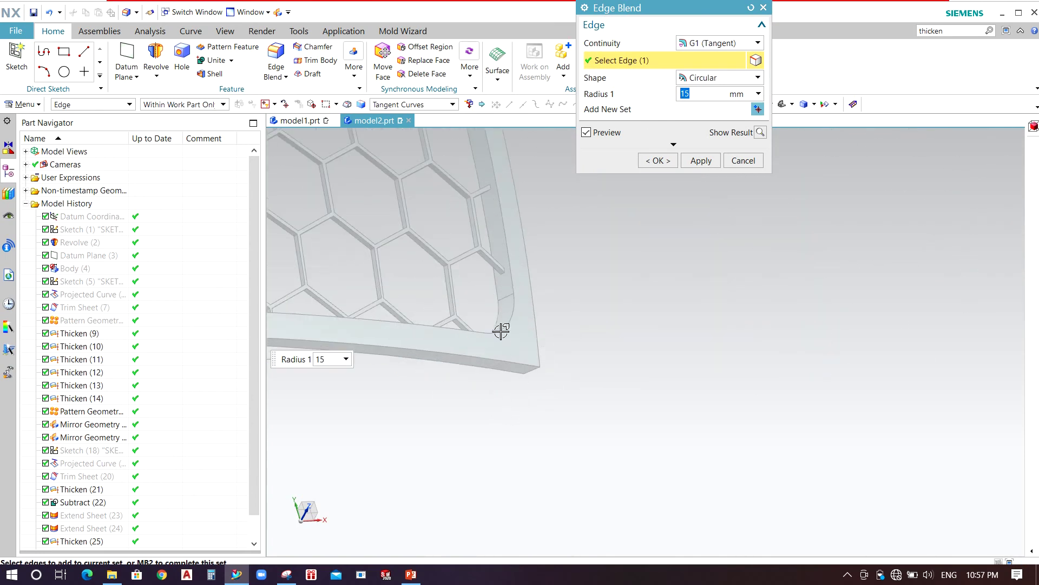
{"action": "left_click_drag", "start_coordinate": [503, 340], "coordinate": [596, 448]}
{"action": "scroll", "coordinate": [602, 420], "scroll_direction": "down", "scroll_amount": 5}
{"action": "middle_click_drag", "start_coordinate": [561, 269], "coordinate": [520, 285]}
{"action": "scroll", "coordinate": [536, 267], "scroll_direction": "up", "scroll_amount": 3}
{"action": "scroll", "coordinate": [670, 344], "scroll_direction": "down", "scroll_amount": 4}
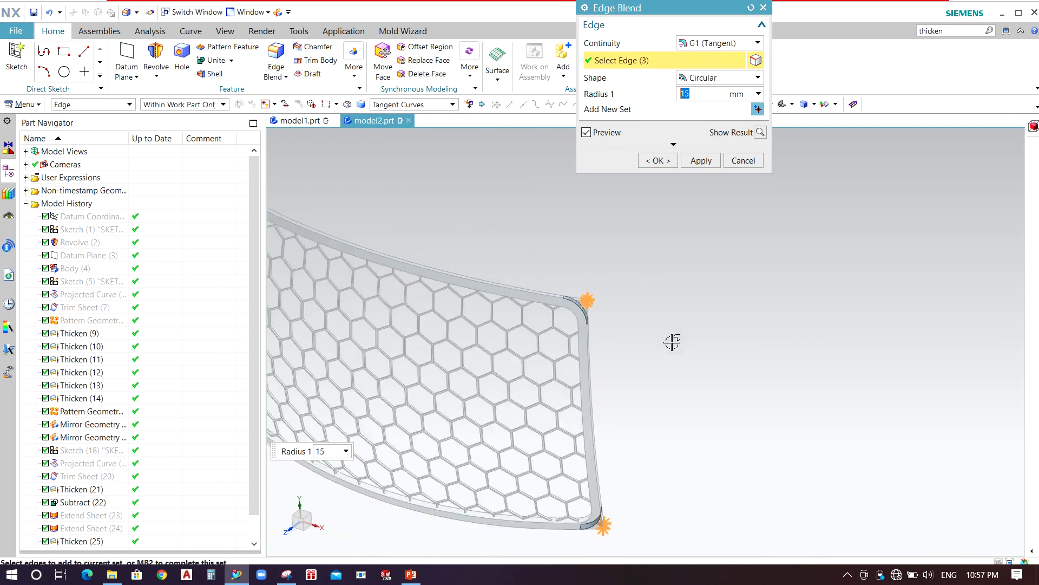
{"action": "middle_click_drag", "start_coordinate": [670, 343], "coordinate": [502, 274]}
{"action": "scroll", "coordinate": [394, 239], "scroll_direction": "up", "scroll_amount": 6}
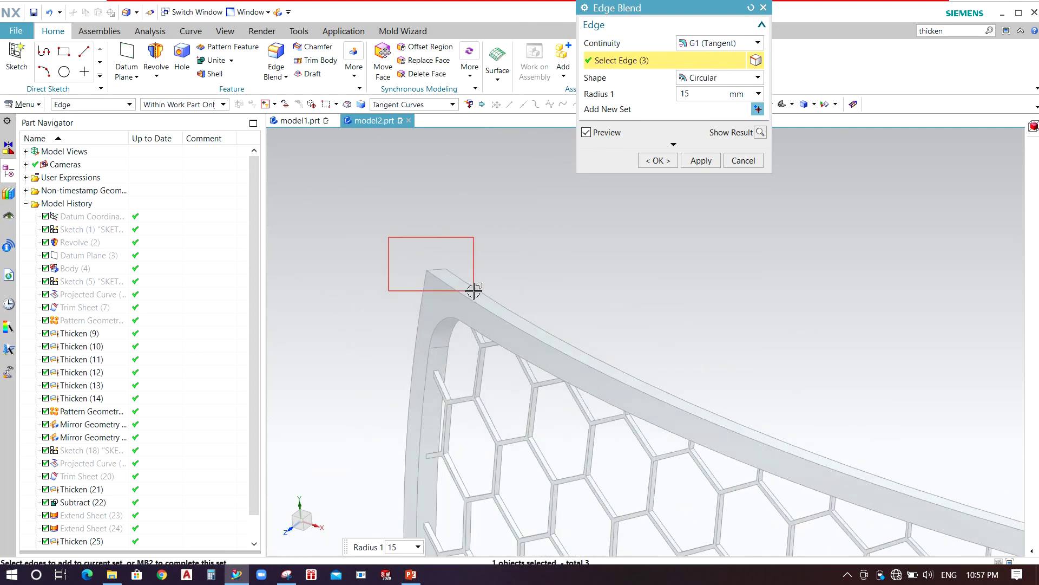
{"action": "scroll", "coordinate": [451, 230], "scroll_direction": "down", "scroll_amount": 5}
{"action": "middle_click", "coordinate": [448, 233]}
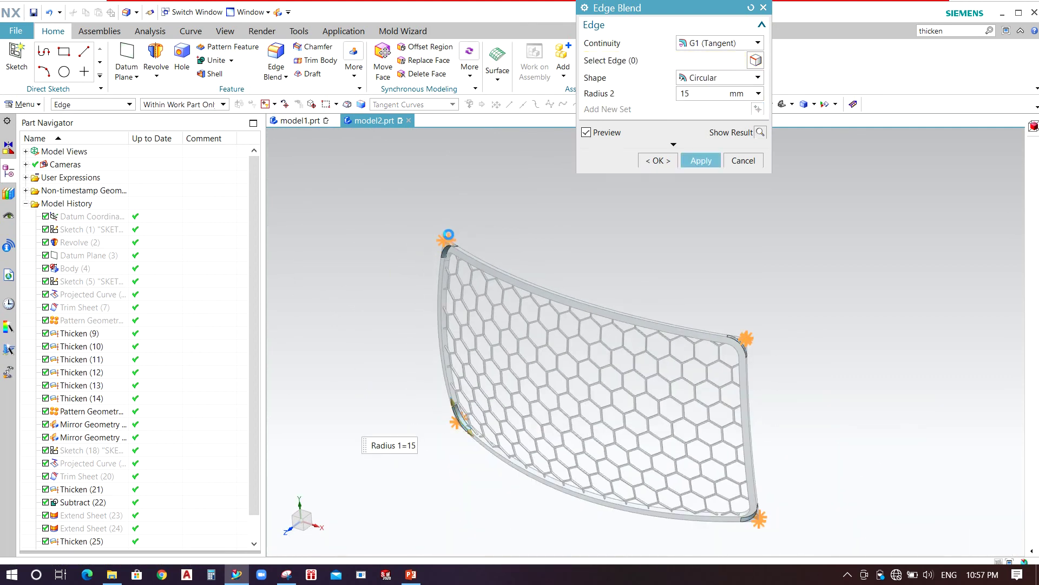
{"action": "middle_click", "coordinate": [449, 234]}
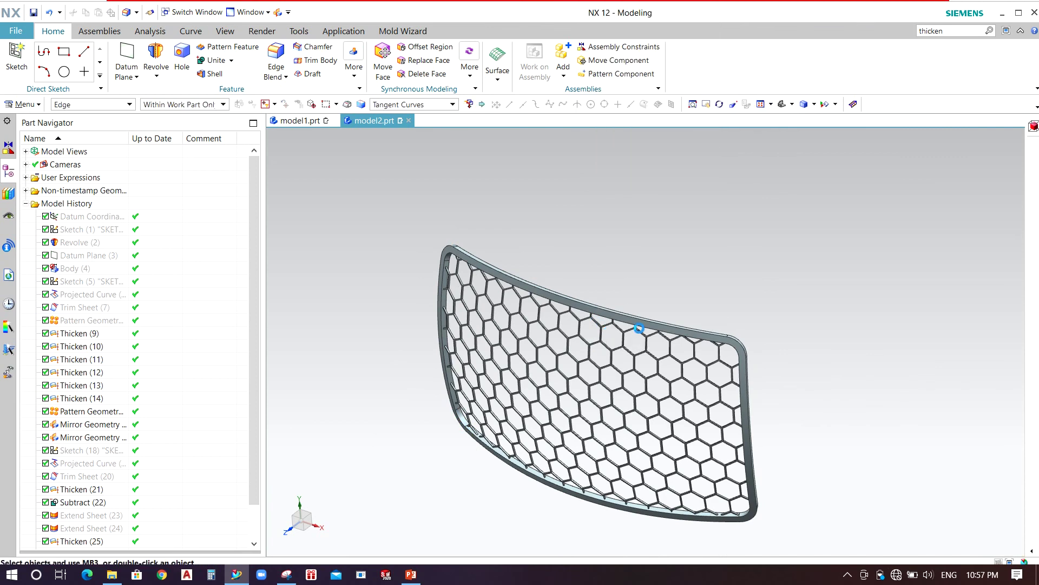
- Change the display color of the grill and frame body to Magenta
{"action": "middle_click_drag", "start_coordinate": [600, 345], "coordinate": [717, 332]}
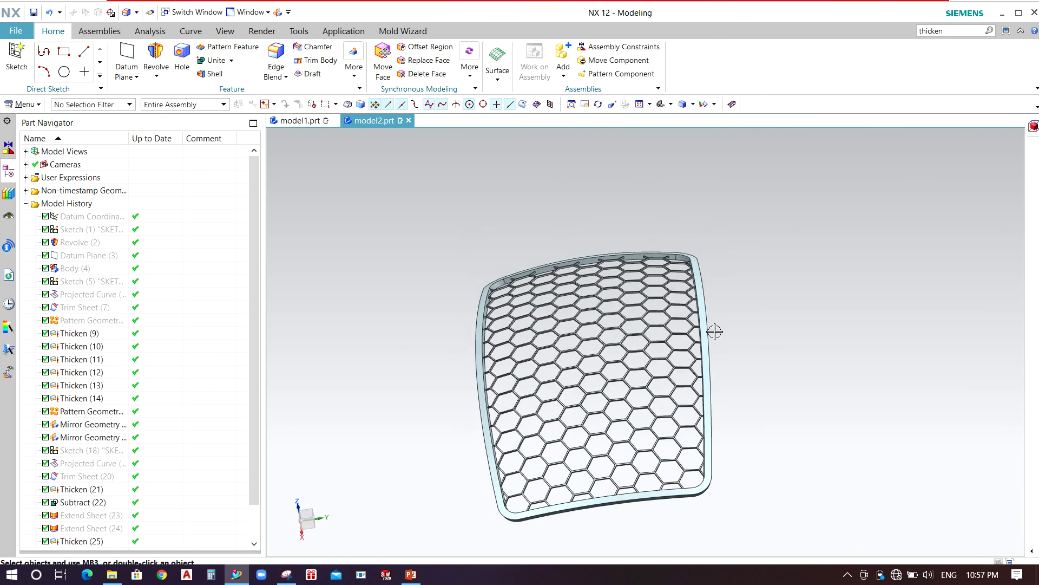
{"action": "key", "text": "ctrl+j"}
{"action": "left_click", "coordinate": [623, 358]}
{"action": "middle_click", "coordinate": [663, 332]}
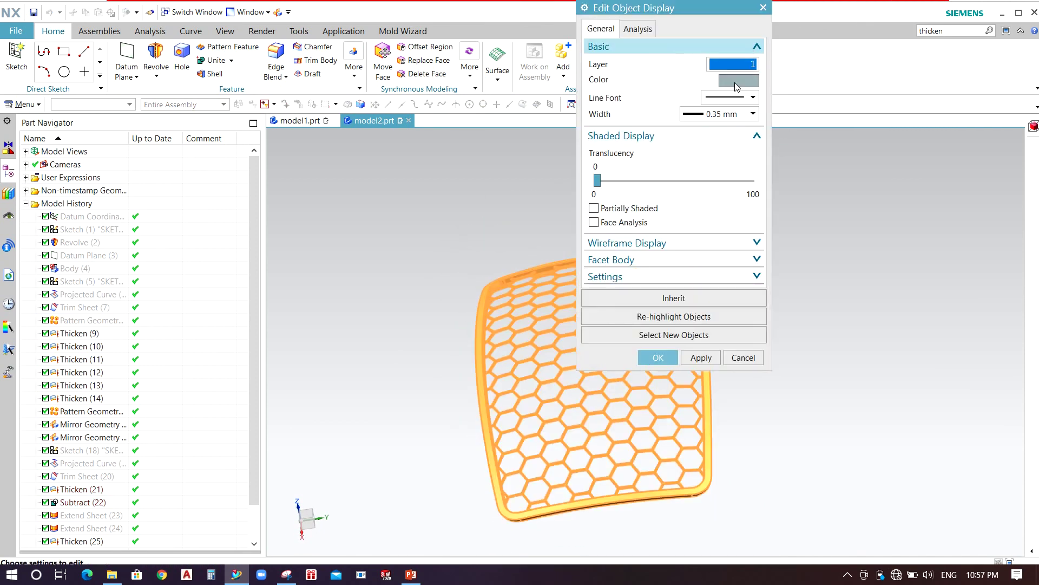
{"action": "left_click", "coordinate": [737, 81]}
{"action": "left_click", "coordinate": [620, 42]}
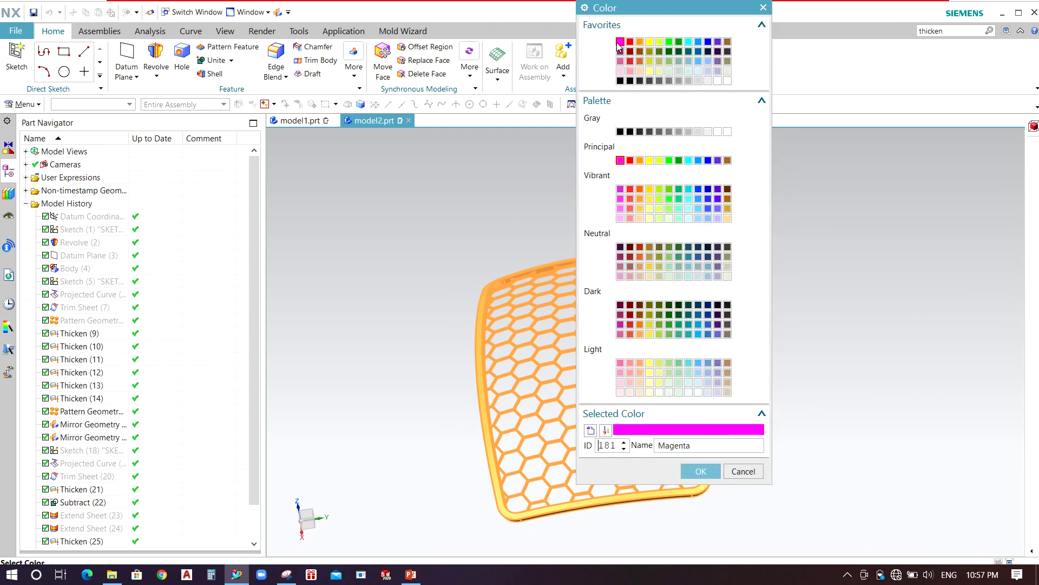
{"action": "middle_click", "coordinate": [620, 43]}
- Switch to the PowerPoint presentation NX 03.pptx to view its Hexagon Grill slide
{"action": "middle_click_drag", "start_coordinate": [605, 261], "coordinate": [619, 352]}
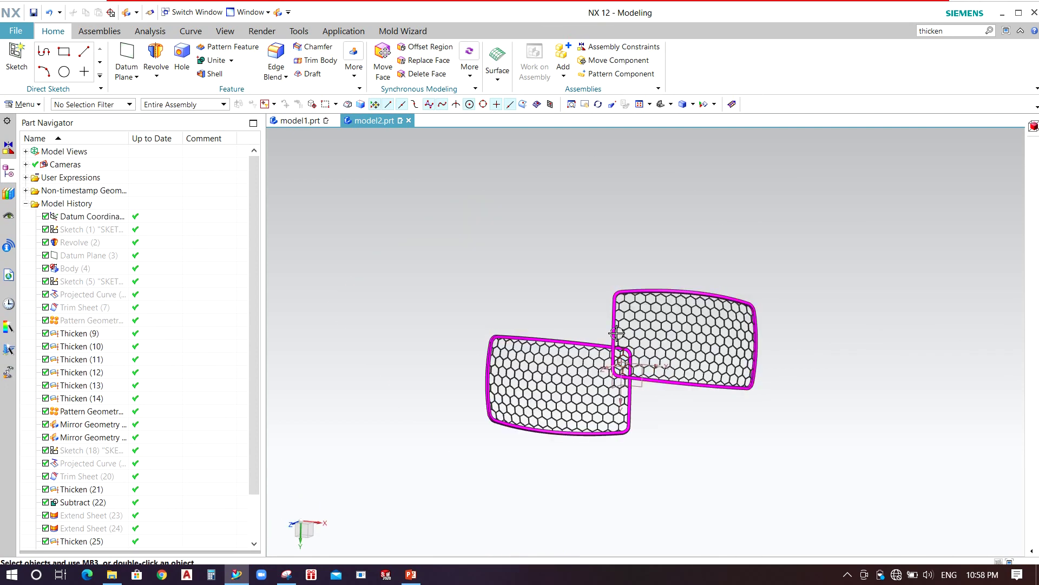
{"action": "middle_click_drag", "start_coordinate": [616, 334], "coordinate": [530, 495]}
{"action": "left_click", "coordinate": [411, 574]}
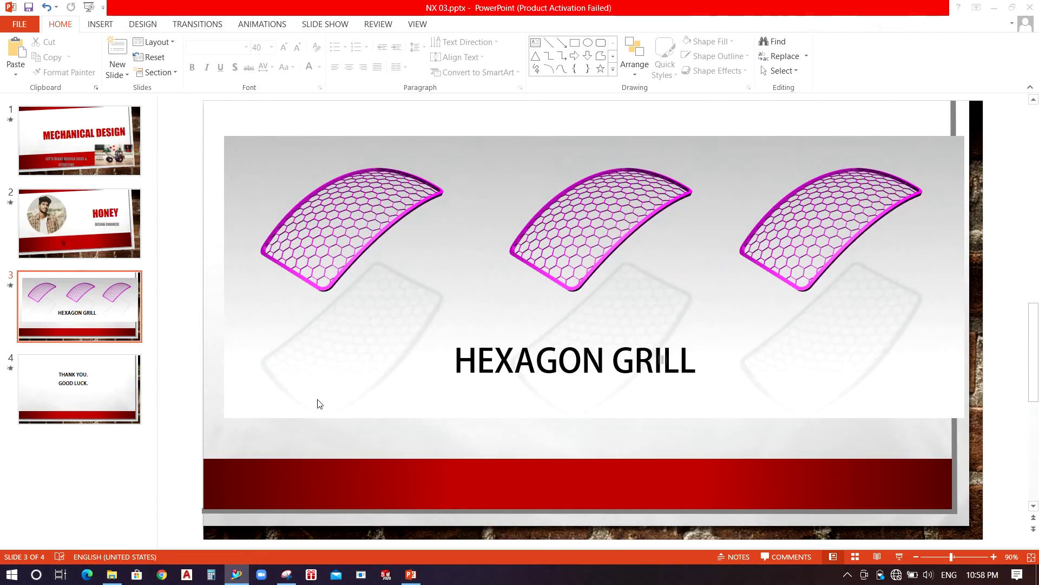